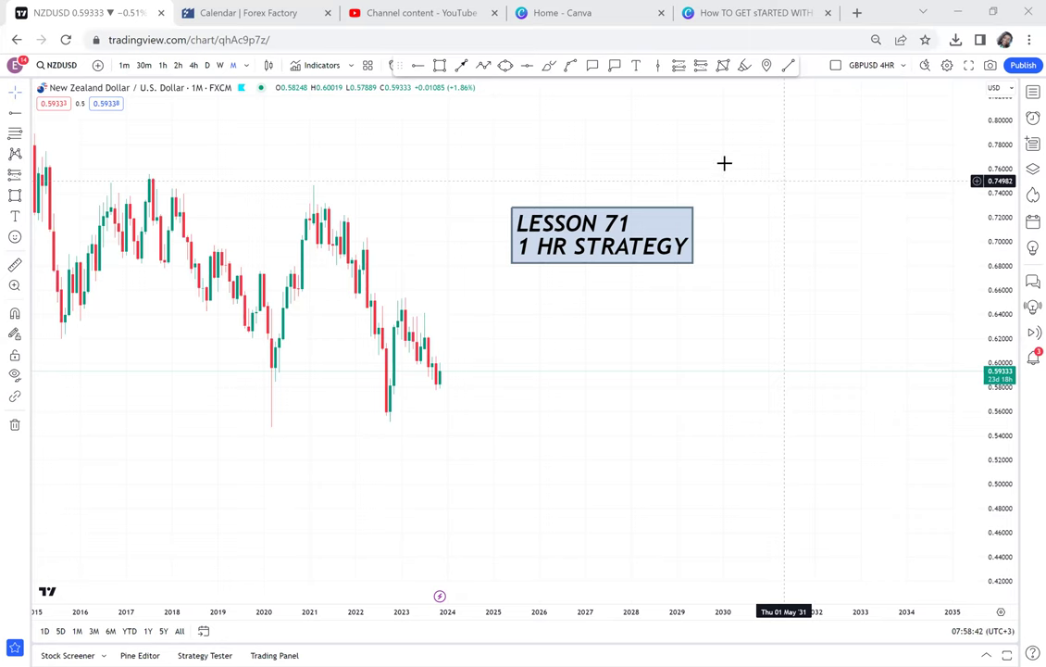
- Add a text note below the lesson title with the first line "MONTHLY = TREND"
{"action": "left_click_drag", "start_coordinate": [724, 164], "coordinate": [672, 146]}
{"action": "left_click", "coordinate": [636, 67]}
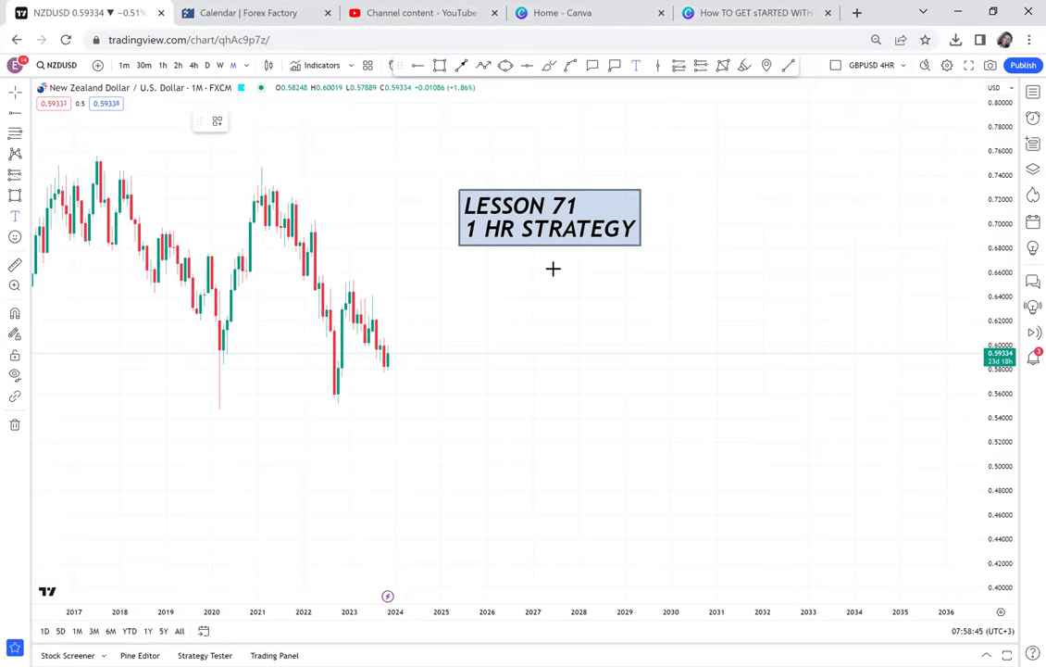
{"action": "left_click", "coordinate": [523, 286]}
{"action": "type", "text": "MO"}
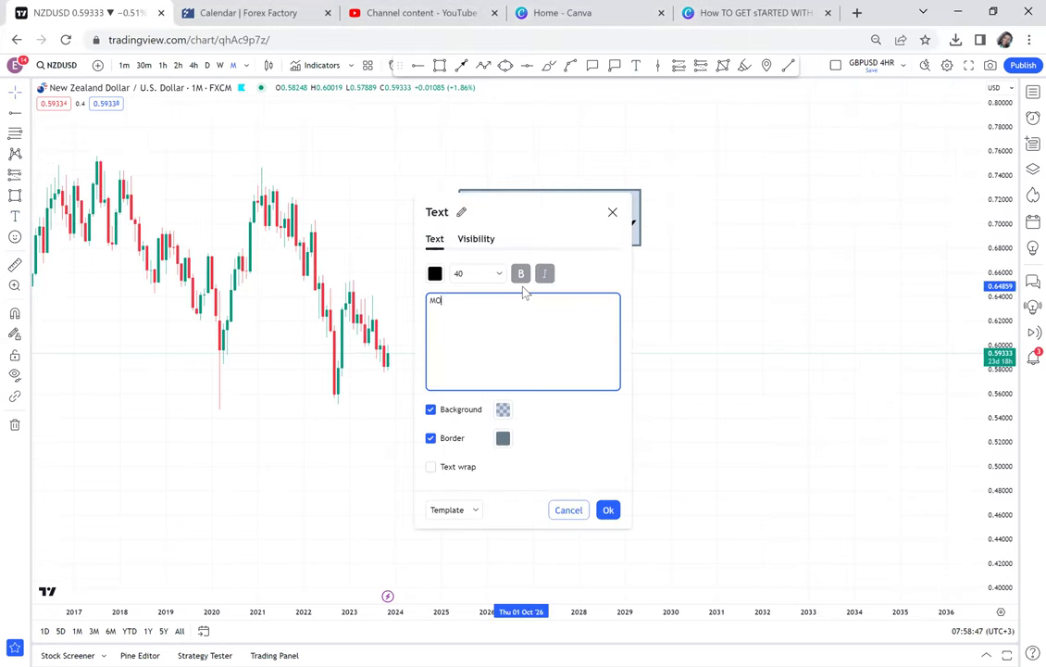
{"action": "type", "text": "NTHLY "}
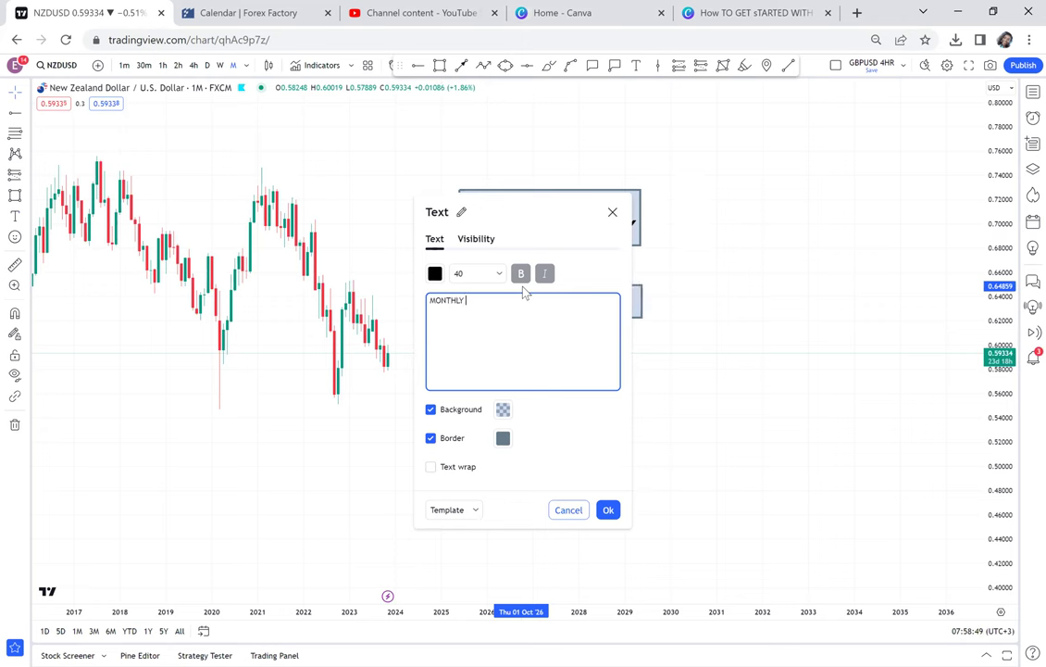
{"action": "type", "text": "= TREND"}
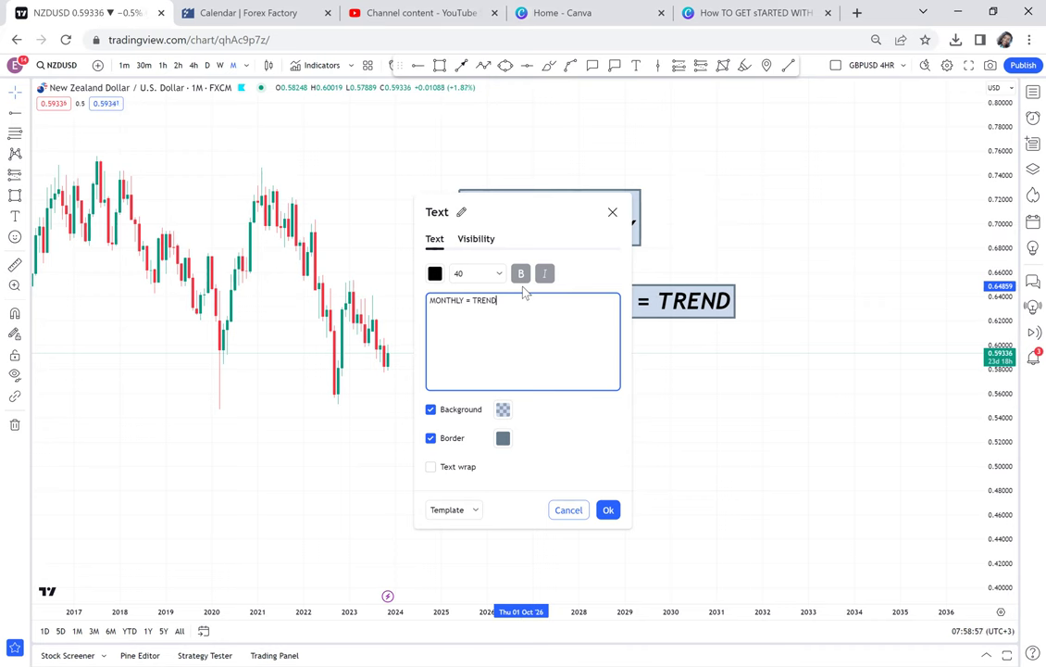
- Add the second line "4 HR = NO PATTERN" to the note
{"action": "key", "text": "Return"}
{"action": "type", "text": "4 HR ="}
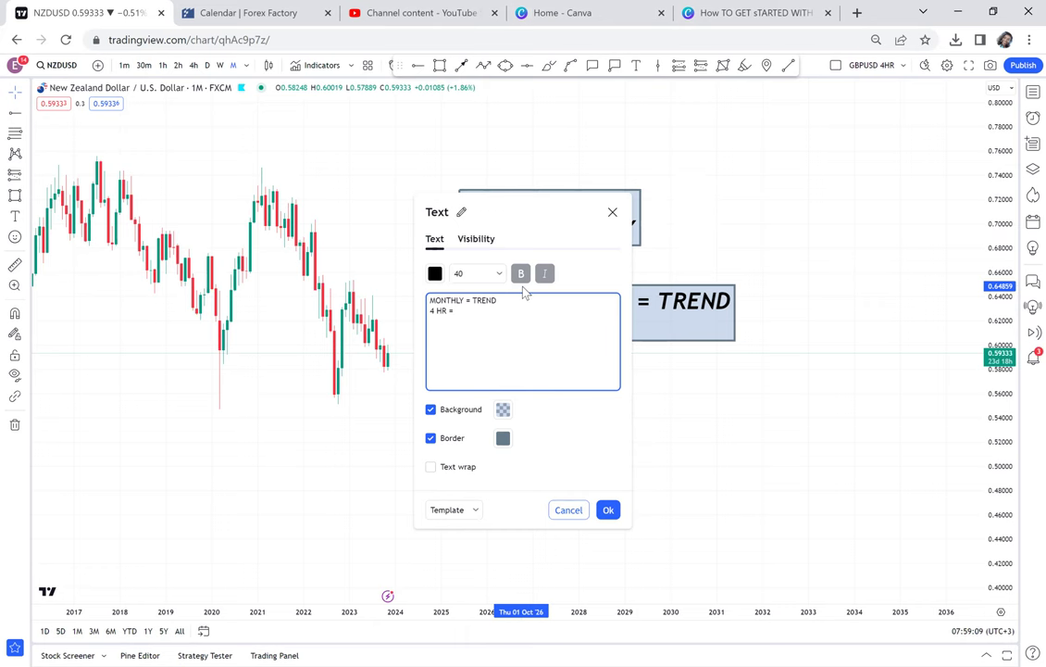
{"action": "type", "text": " NO PATTER"}
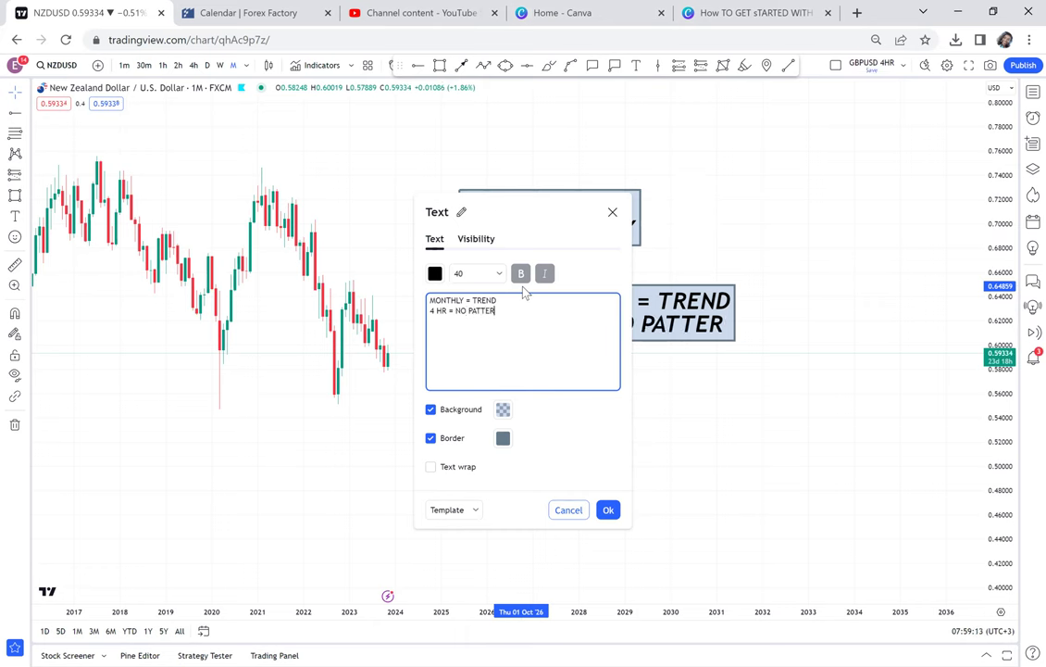
{"action": "type", "text": "N"}
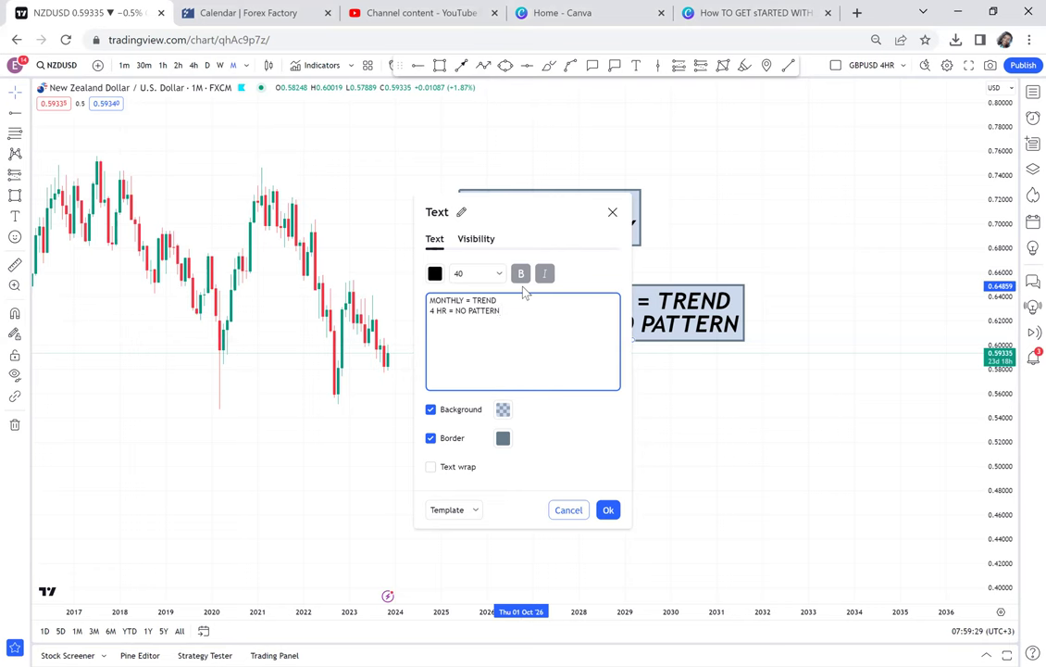
- Add the third line "1HR = DOUBLE BOTTOM/ D/T / RC" to the note and close its settings
{"action": "key", "text": "Return"}
{"action": "type", "text": "1HR"}
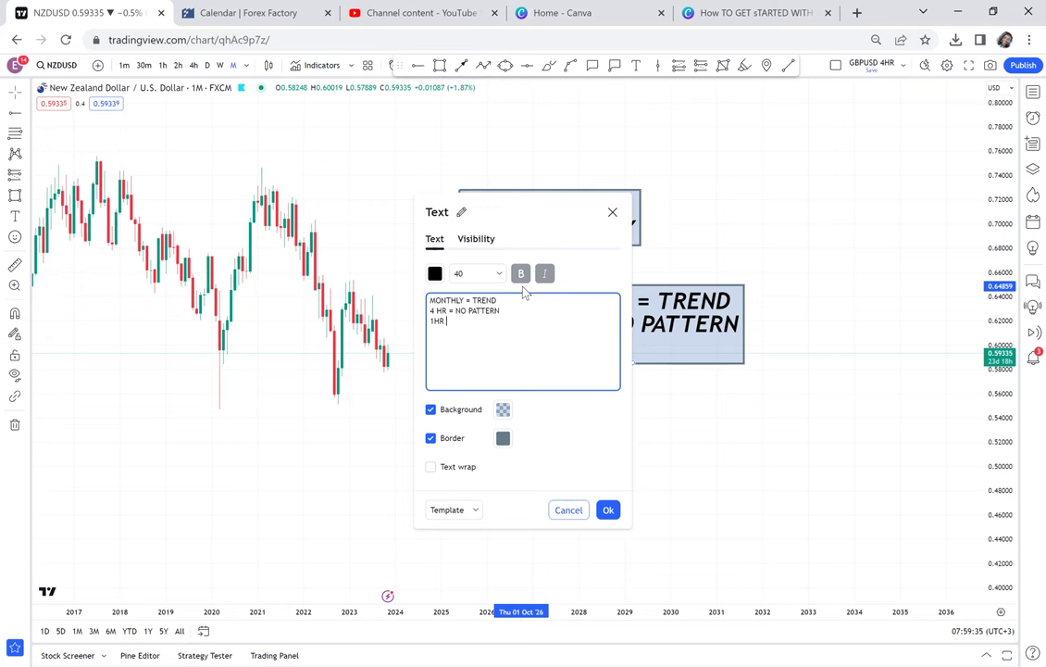
{"action": "type", "text": " = DOUBL"}
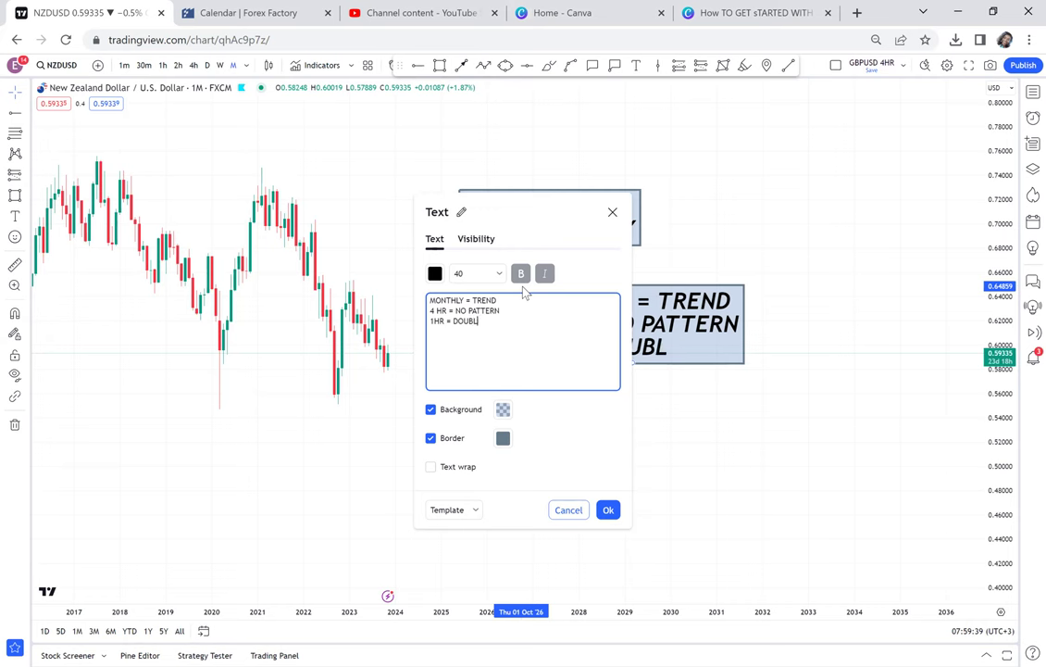
{"action": "type", "text": "E BOTTO"}
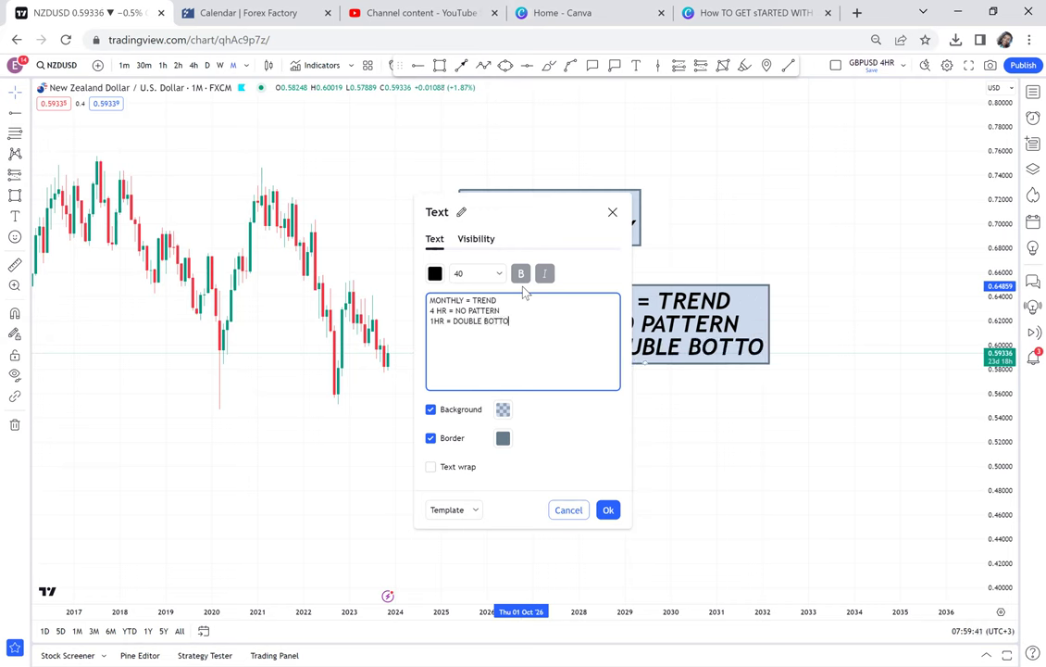
{"action": "type", "text": "M/ "}
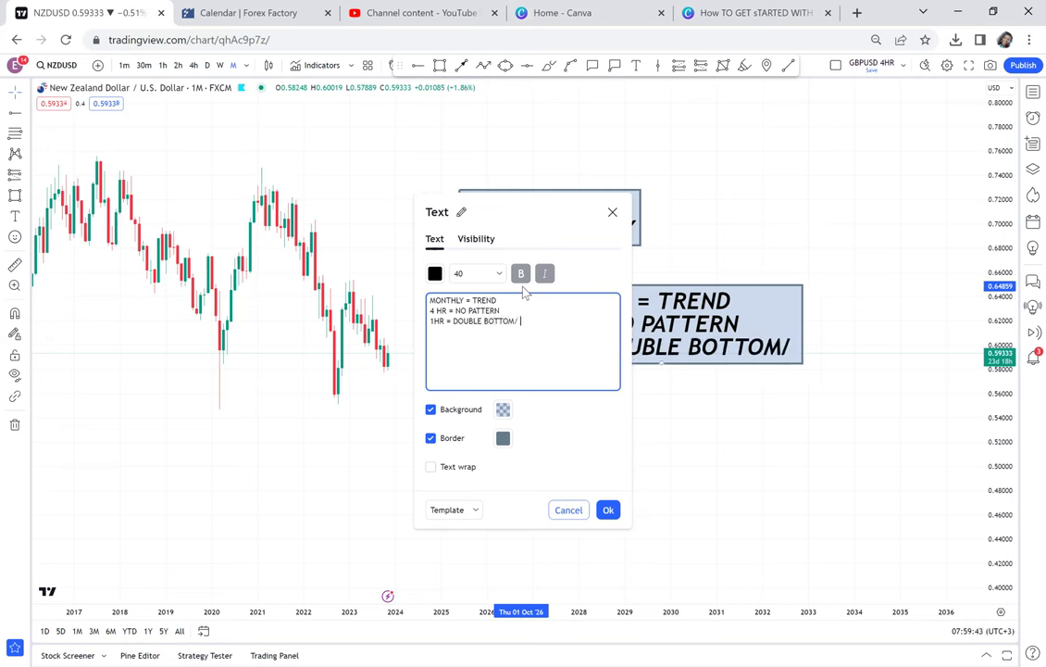
{"action": "type", "text": "D/T / RA"}
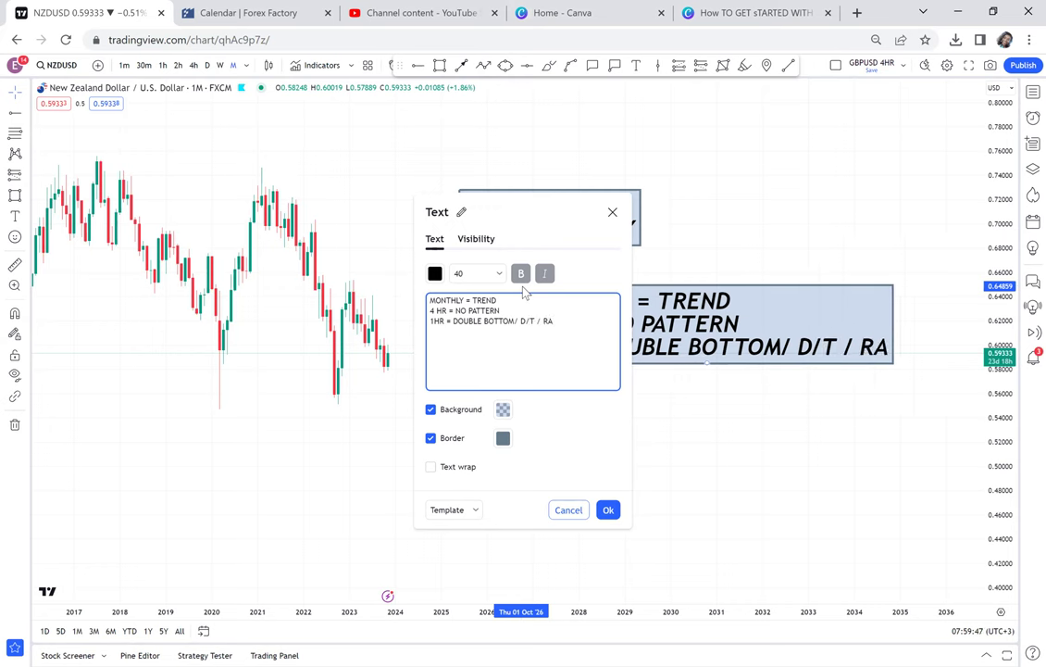
{"action": "key", "text": "BackSpace"}
{"action": "type", "text": "C"}
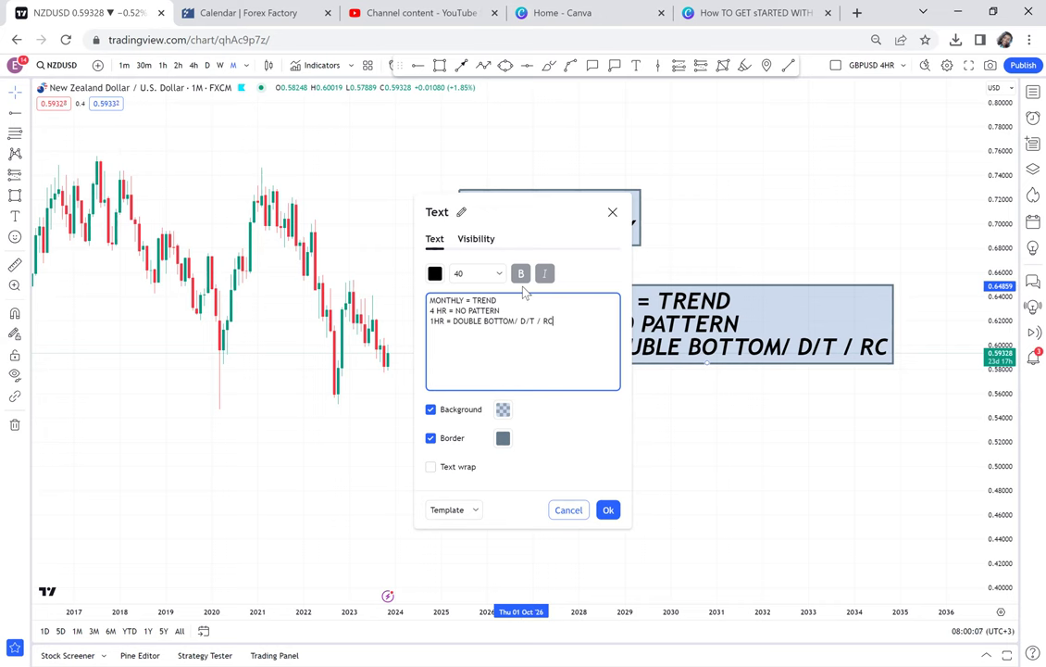
{"action": "left_click", "coordinate": [754, 178]}
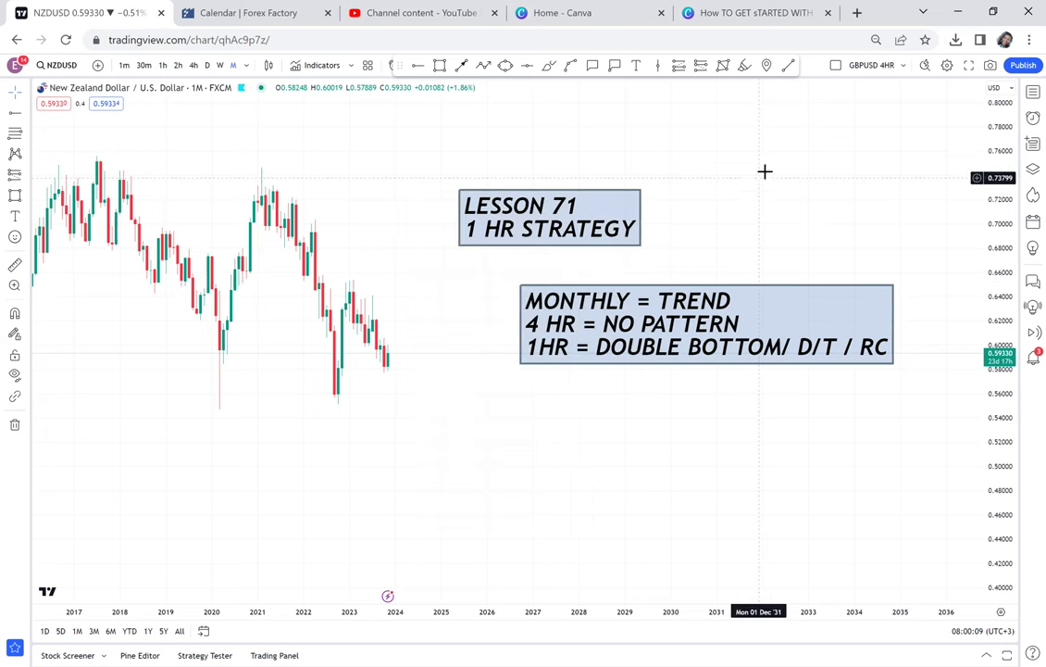
- Remove all drawings, including the lesson title and the strategy note, from the NZDUSD monthly chart
{"action": "left_click_drag", "start_coordinate": [765, 171], "coordinate": [801, 97]}
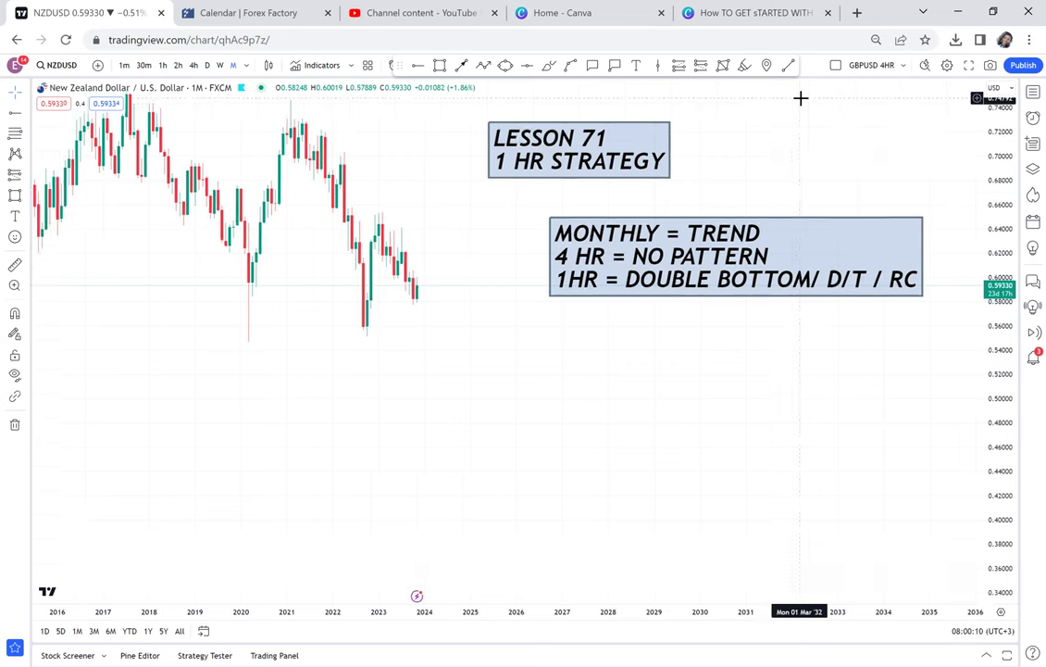
{"action": "left_click", "coordinate": [15, 424]}
{"action": "left_click", "coordinate": [55, 423]}
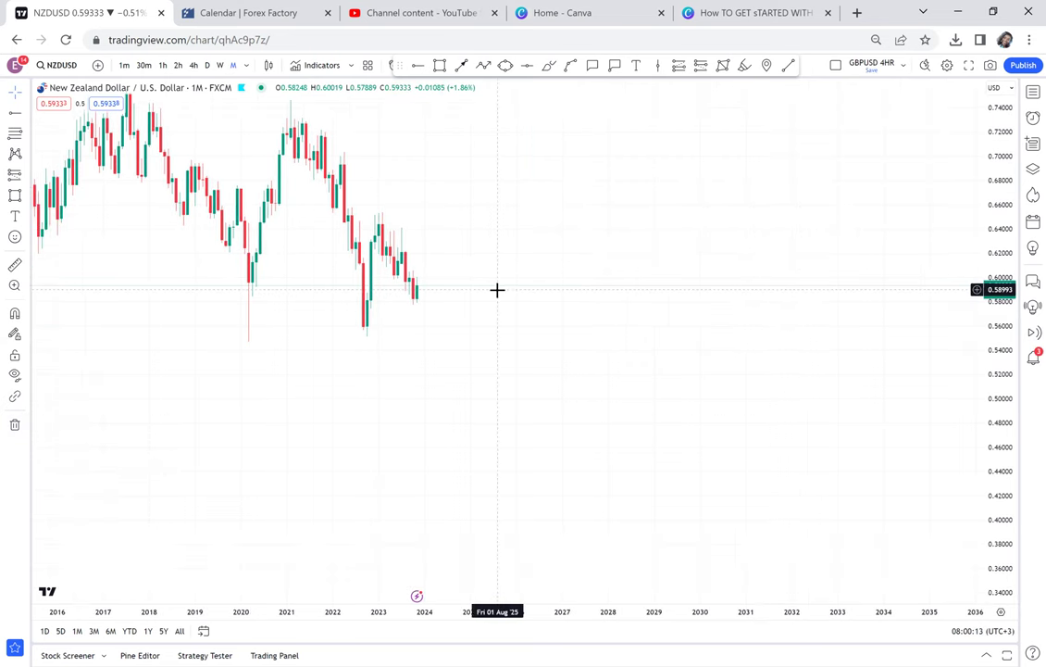
- Draw a horizontal ray at the early 2021 high, at about 0.7446, starting around August 2020
{"action": "left_click_drag", "start_coordinate": [533, 331], "coordinate": [700, 381]}
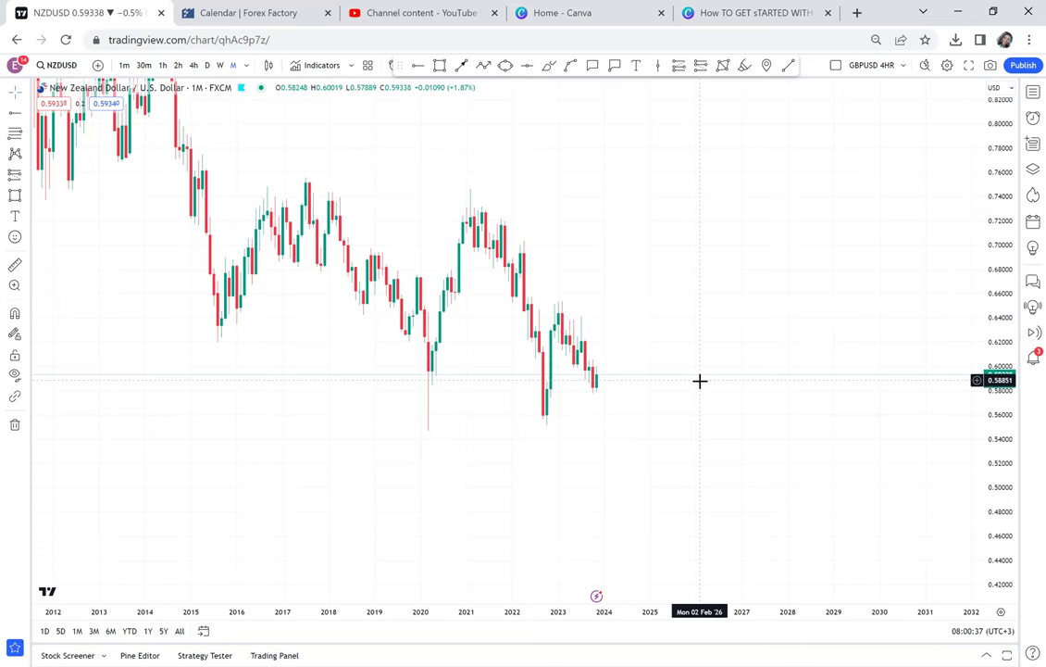
{"action": "scroll", "coordinate": [774, 262], "scroll_direction": "up", "scroll_amount": 1}
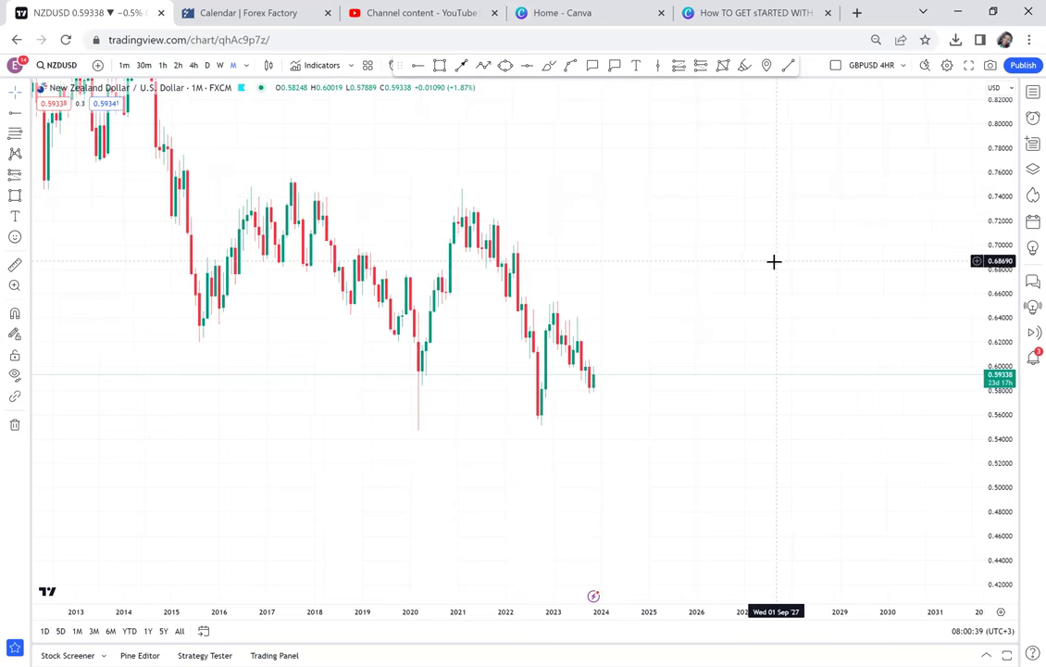
{"action": "scroll", "coordinate": [448, 84], "scroll_direction": "up", "scroll_amount": 1}
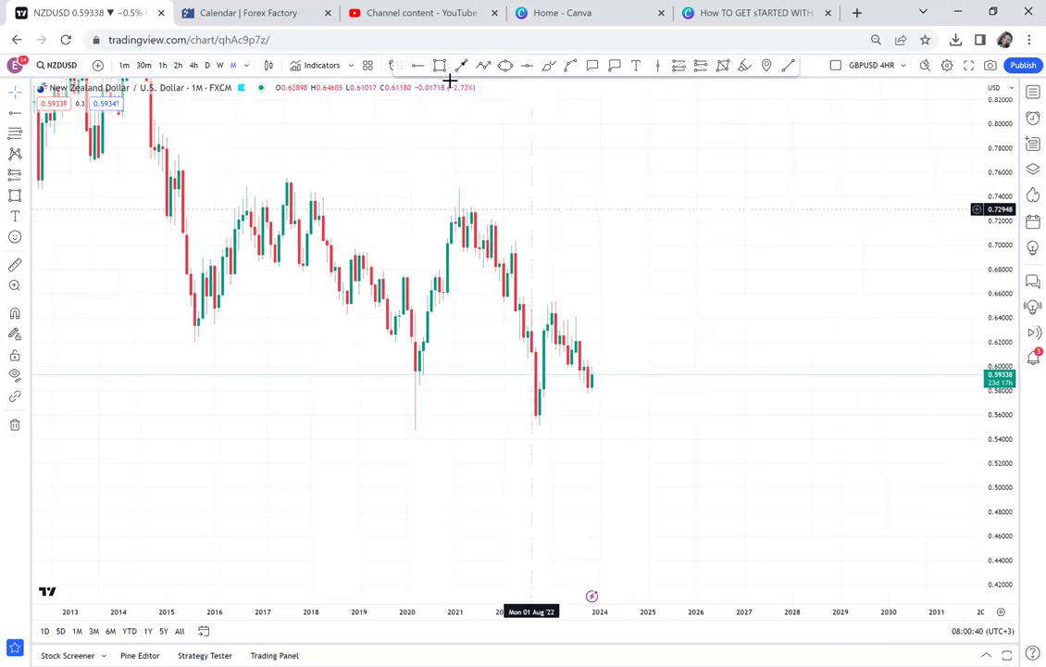
{"action": "left_click", "coordinate": [435, 190]}
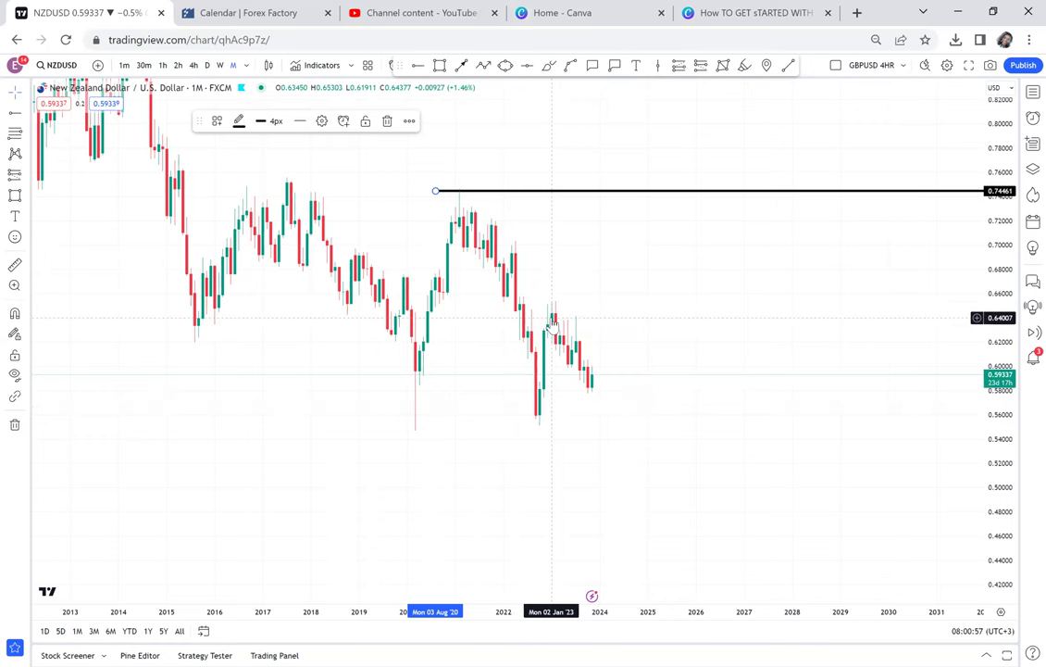
- Draw a rectangle from January 2022 to October 2024 between about 0.6514 and 0.6571, with a black fill at 14% opacity
{"action": "scroll", "coordinate": [553, 320], "scroll_direction": "up", "scroll_amount": 4}
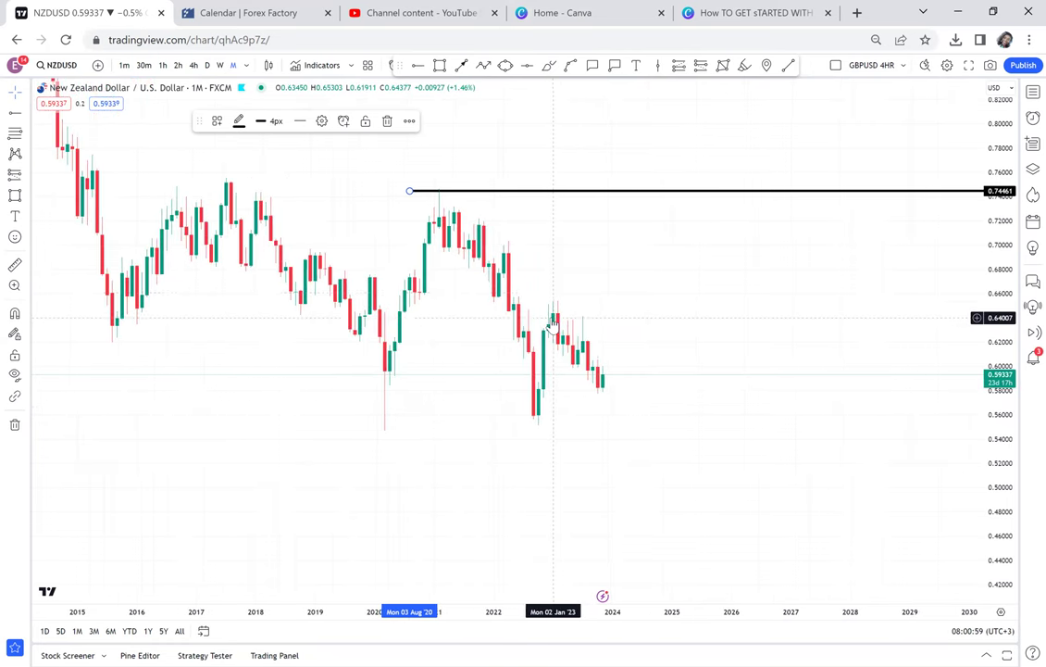
{"action": "scroll", "coordinate": [597, 292], "scroll_direction": "up", "scroll_amount": 2}
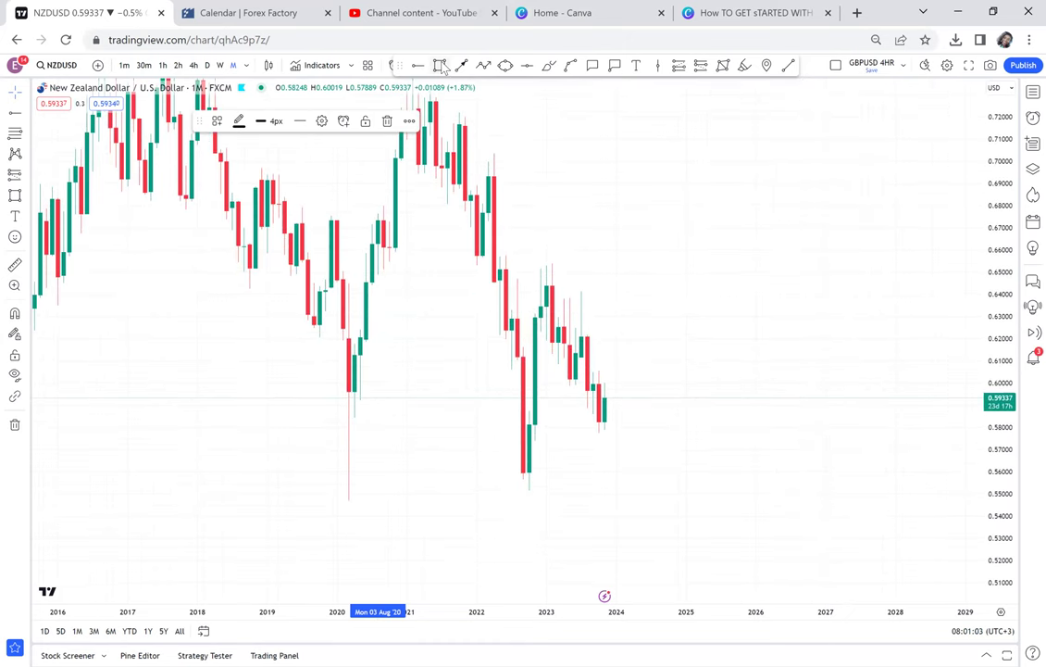
{"action": "left_click_drag", "start_coordinate": [477, 258], "coordinate": [671, 269]}
{"action": "left_click", "coordinate": [261, 121]}
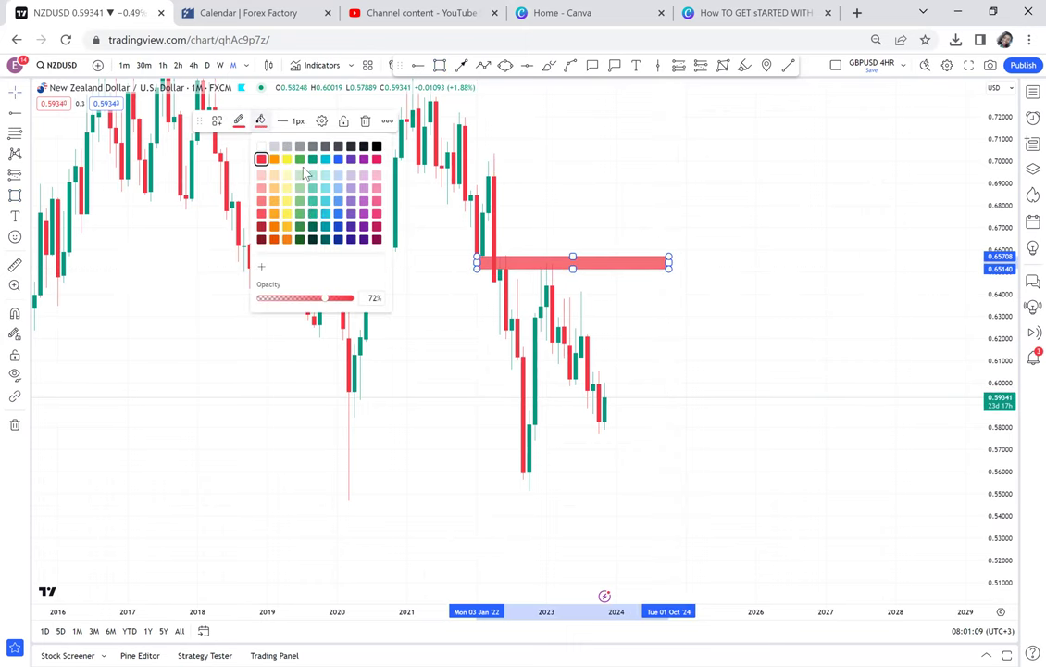
{"action": "left_click", "coordinate": [275, 301]}
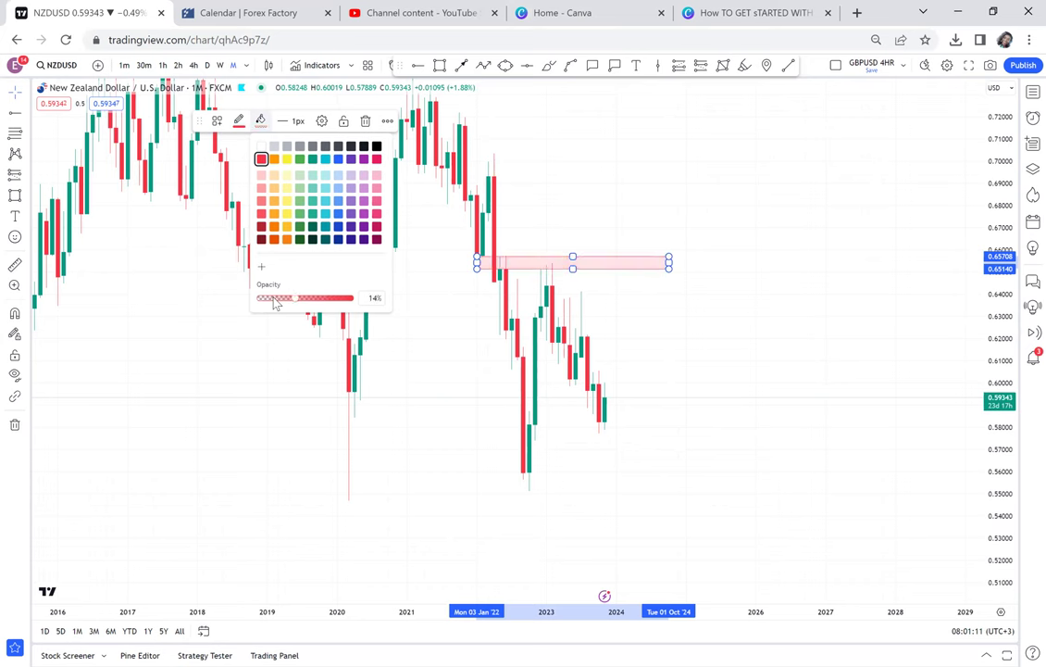
{"action": "left_click", "coordinate": [374, 148]}
- Place a horizontal line under the 2022 low at about 0.5511 and colour it red
{"action": "left_click", "coordinate": [524, 77]}
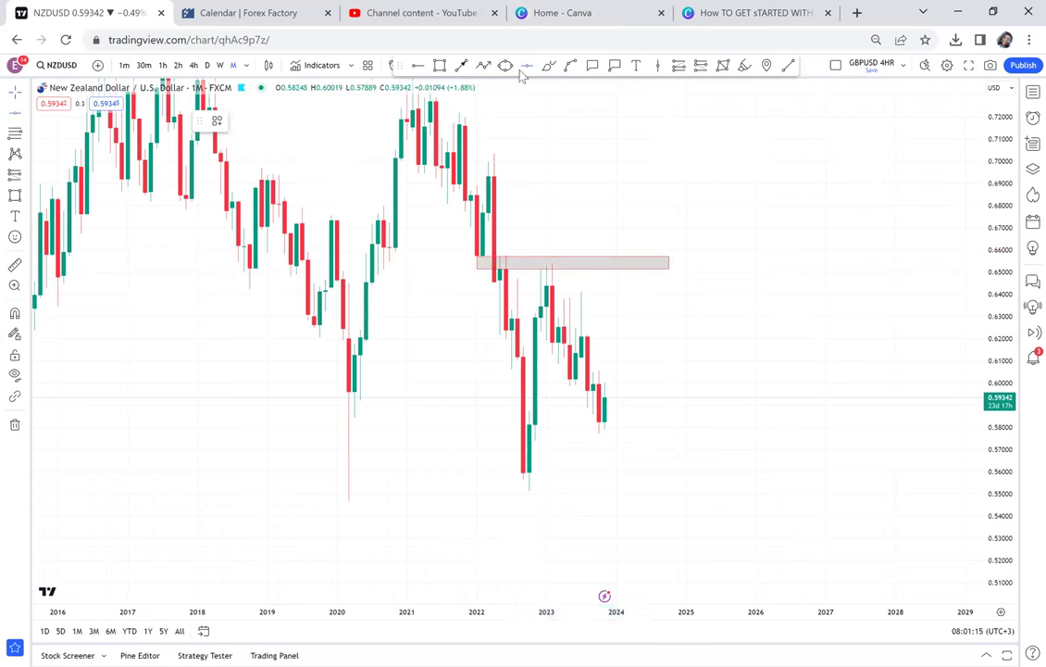
{"action": "left_click", "coordinate": [443, 492]}
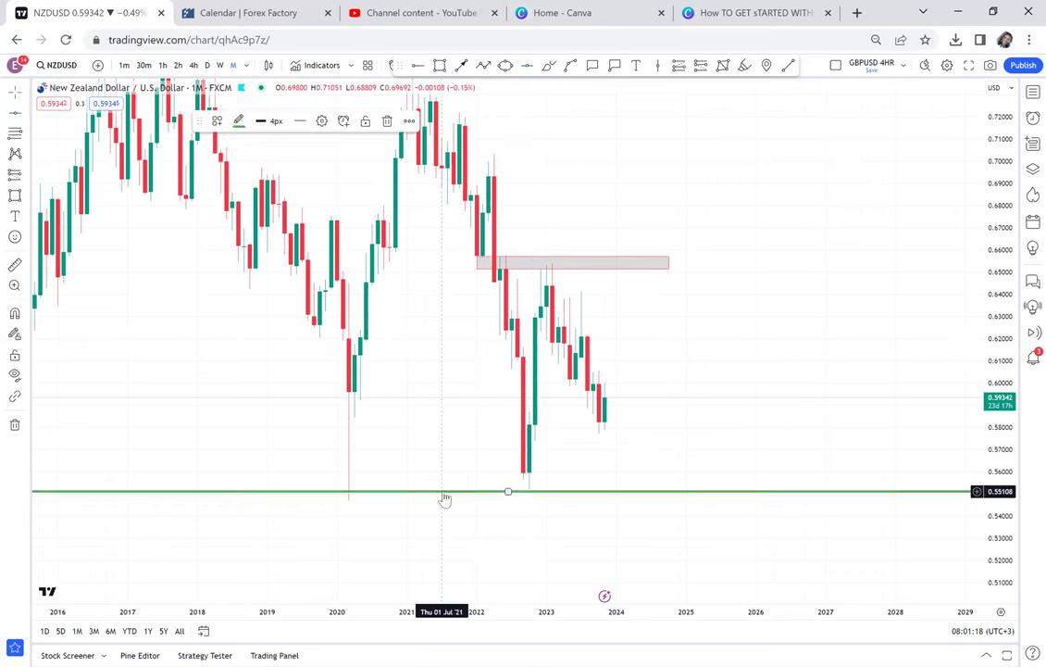
{"action": "left_click", "coordinate": [240, 122]}
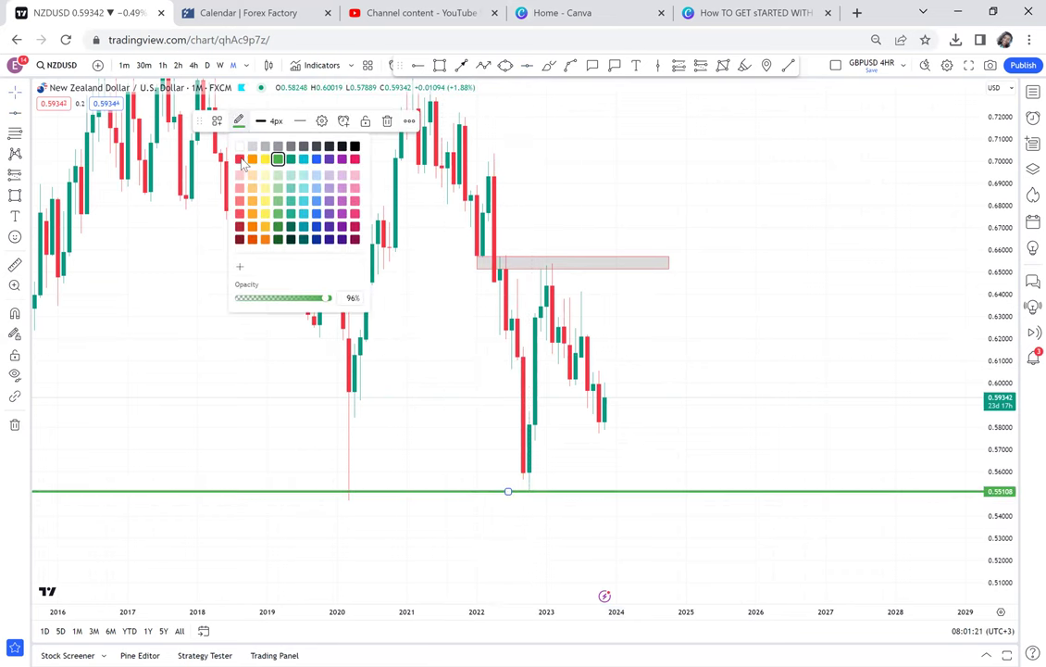
{"action": "left_click", "coordinate": [240, 160]}
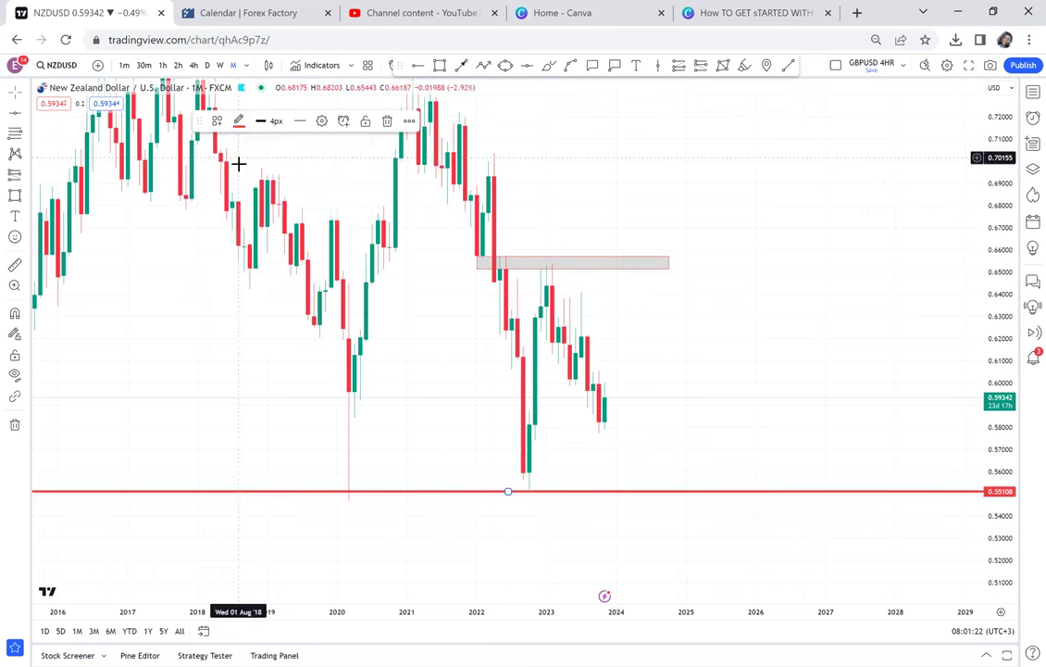
- Measure the price drop from the grey resistance zone down to the red support line
{"action": "left_click", "coordinate": [473, 258]}
{"action": "left_click", "coordinate": [645, 379]}
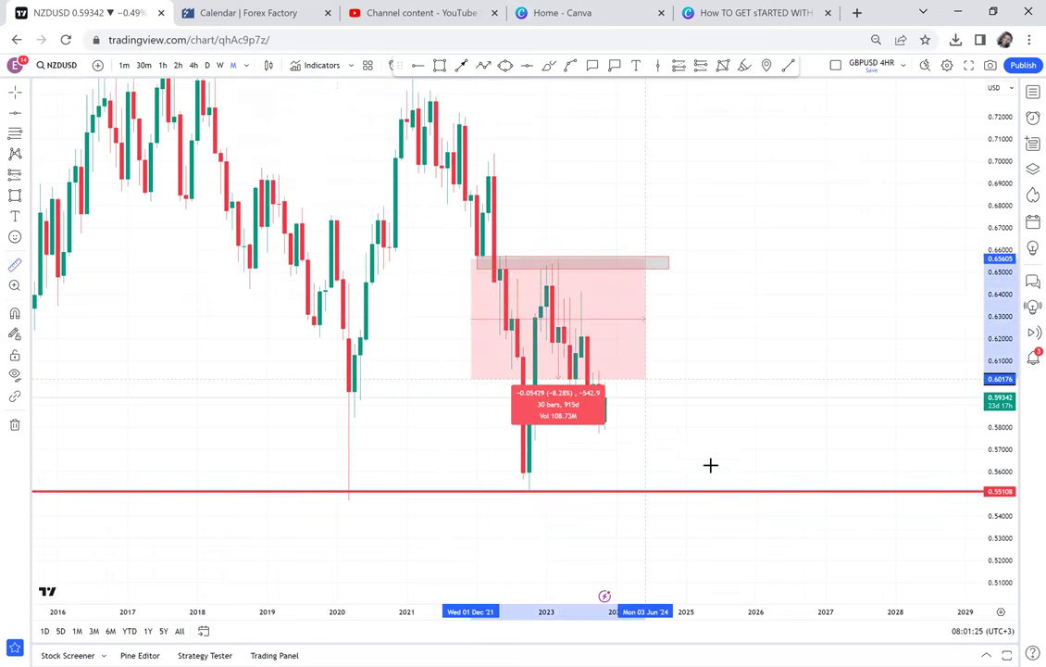
{"action": "left_click", "coordinate": [738, 489]}
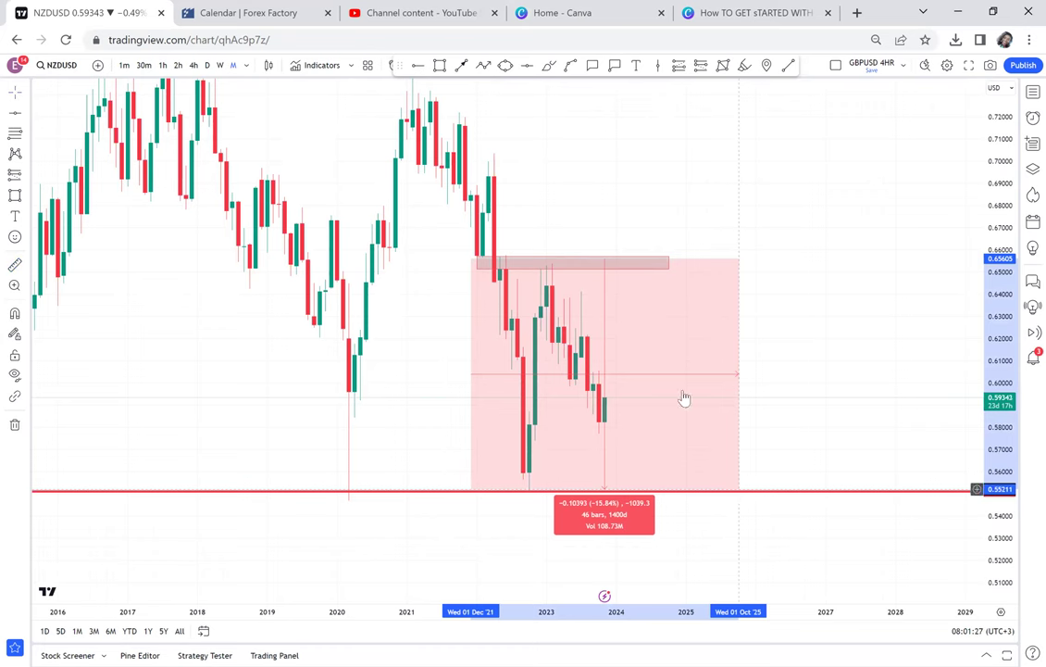
- Place another horizontal line at about 0.6030, between the grey zone and the red line, and colour it green
{"action": "left_click", "coordinate": [565, 375]}
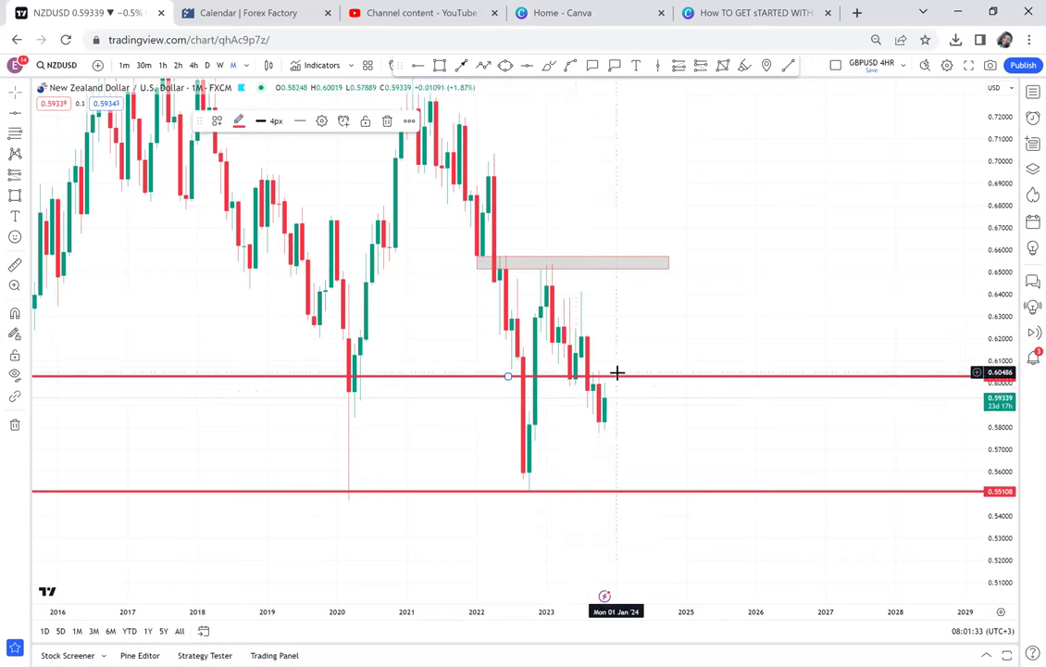
{"action": "left_click", "coordinate": [239, 122]}
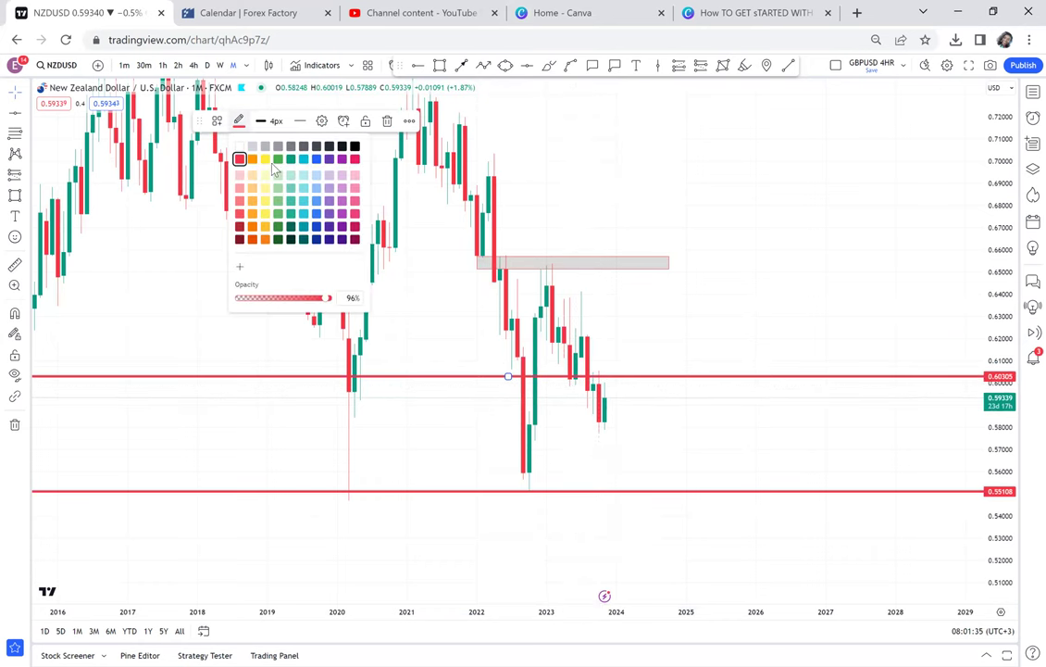
{"action": "left_click", "coordinate": [278, 159]}
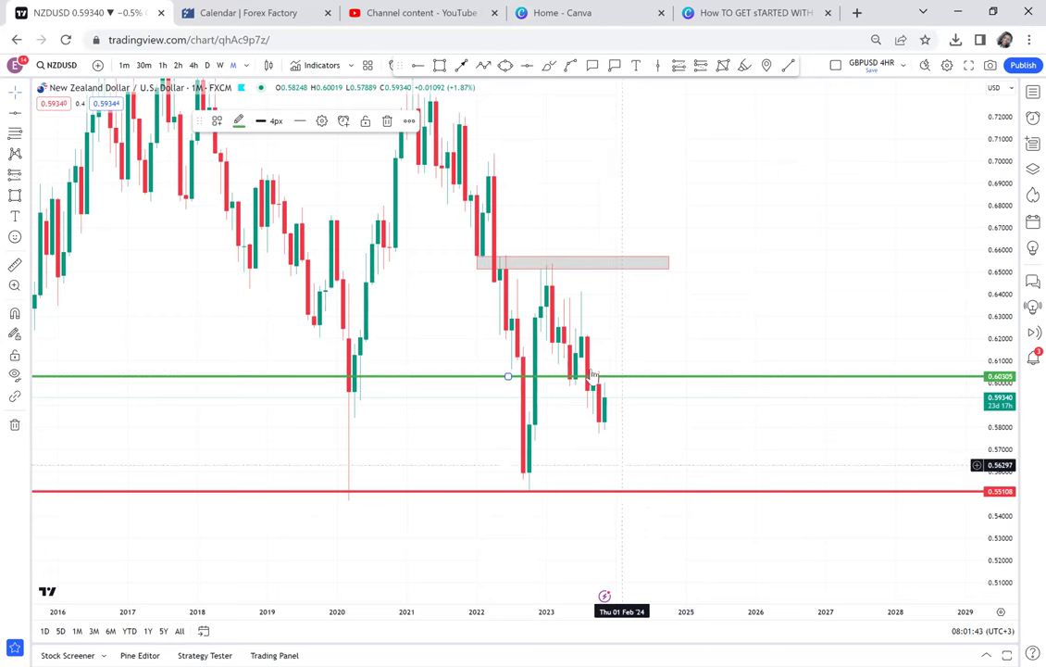
{"action": "scroll", "coordinate": [662, 378], "scroll_direction": "up", "scroll_amount": 1}
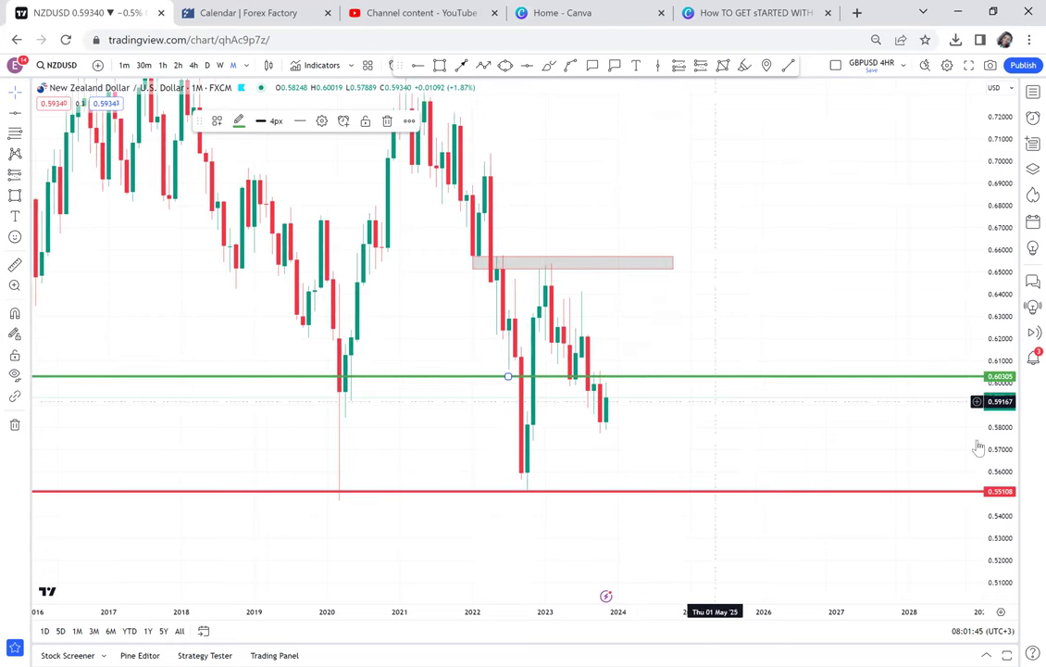
{"action": "left_click_drag", "start_coordinate": [979, 449], "coordinate": [857, 367]}
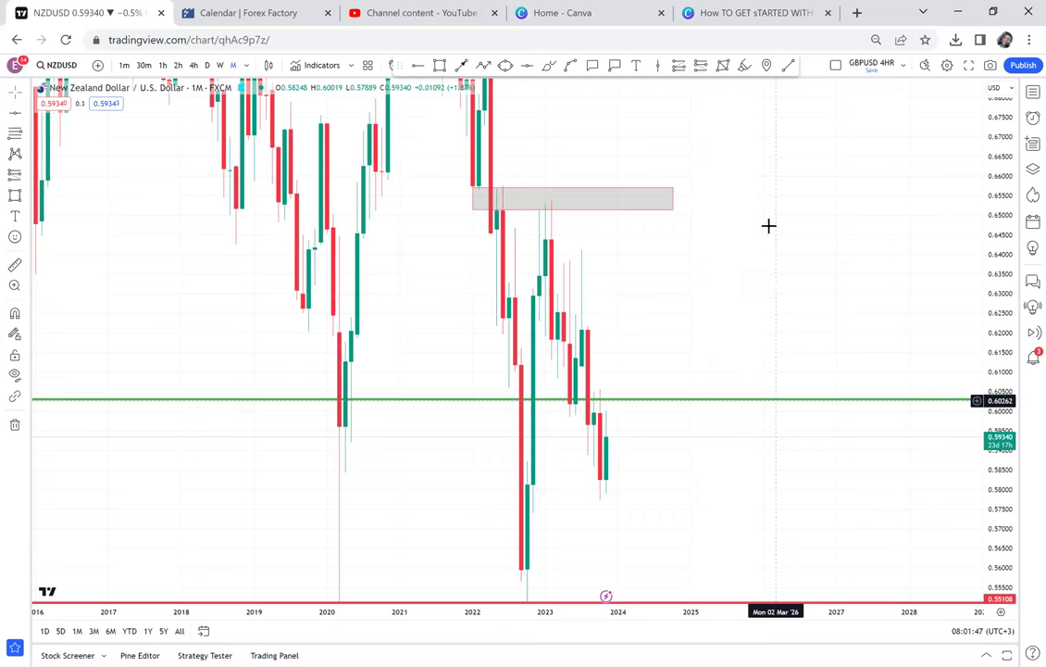
- Draw an arrow from June 2022 at about 0.5786 to the latest candles in autumn 2023 at about 0.5839
{"action": "left_click_drag", "start_coordinate": [575, 460], "coordinate": [568, 287]}
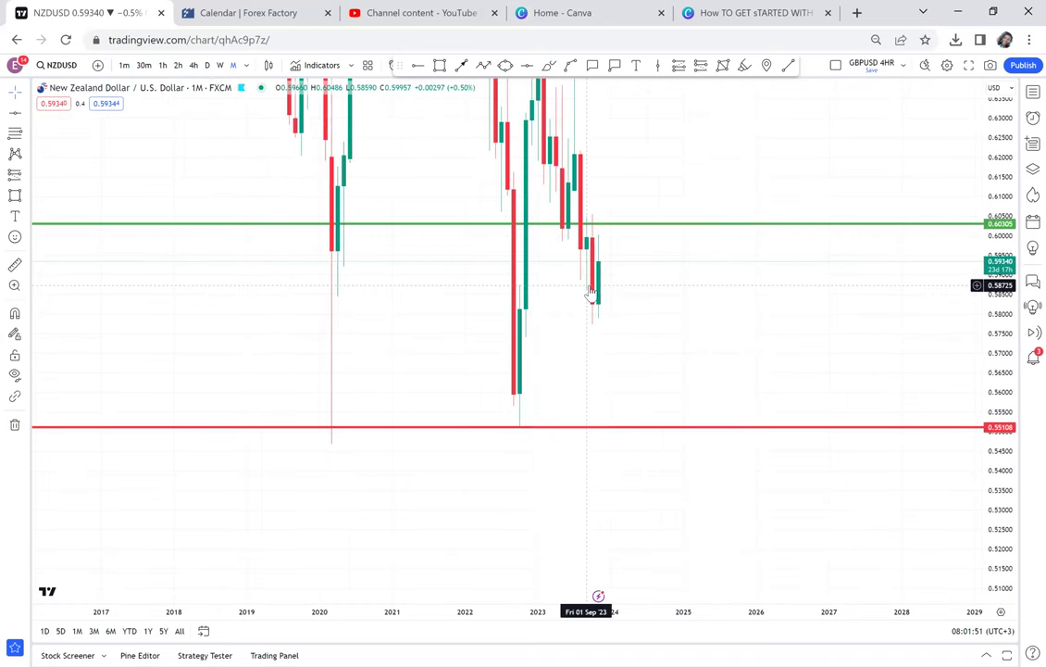
{"action": "left_click", "coordinate": [462, 66]}
{"action": "left_click", "coordinate": [495, 318]}
{"action": "left_click", "coordinate": [585, 299]}
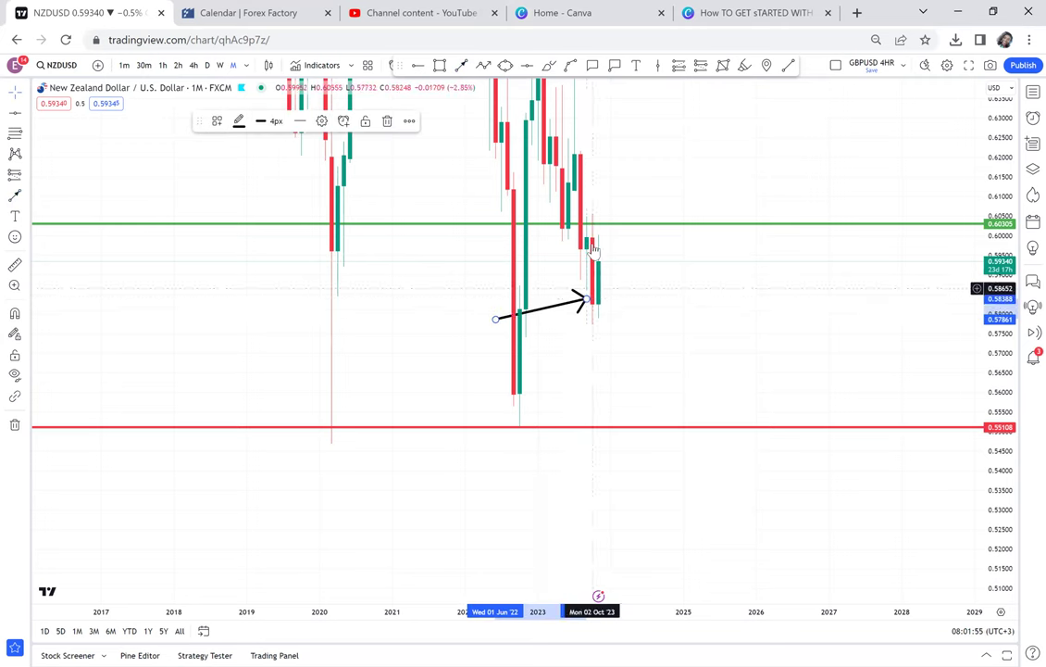
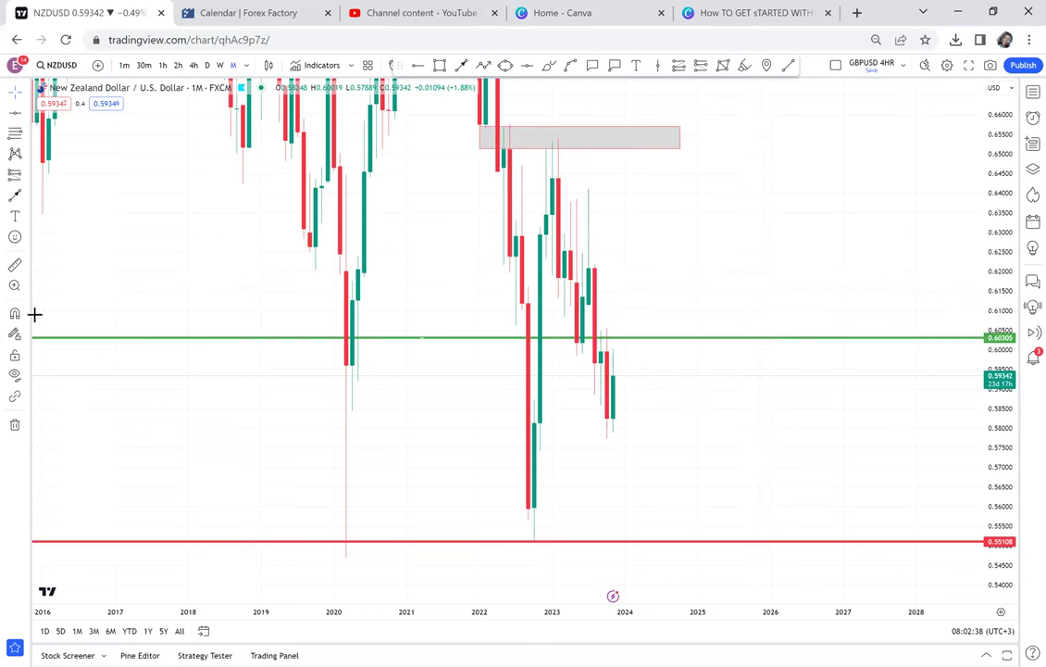
- Measure the price distance from the current price down to the red support line
{"action": "left_click", "coordinate": [14, 265]}
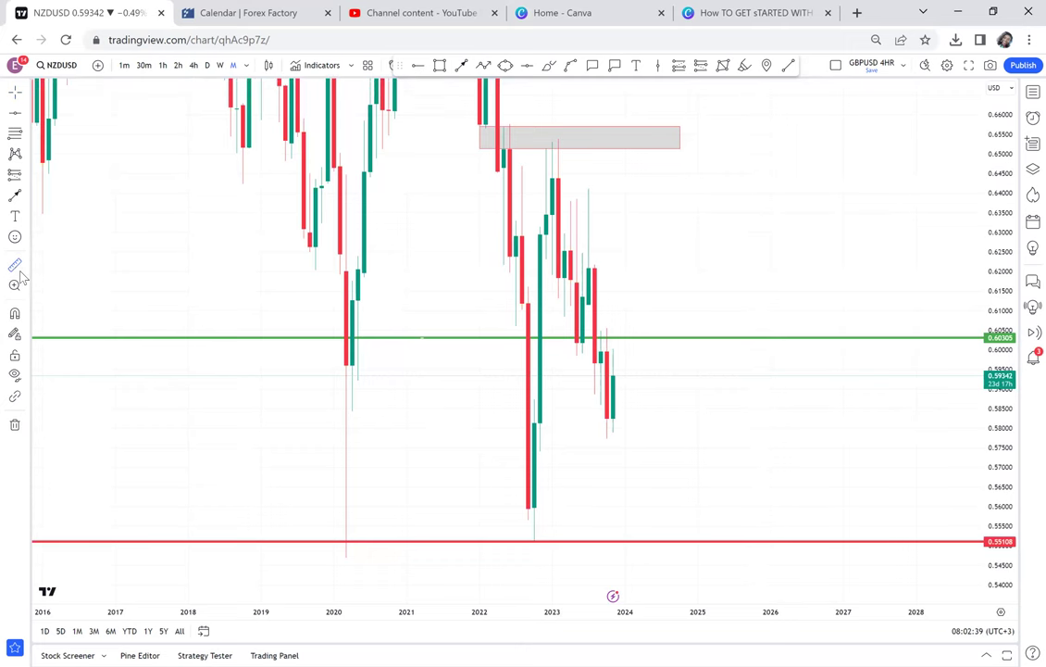
{"action": "left_click", "coordinate": [656, 374]}
{"action": "left_click", "coordinate": [654, 545]}
{"action": "left_click", "coordinate": [735, 486]}
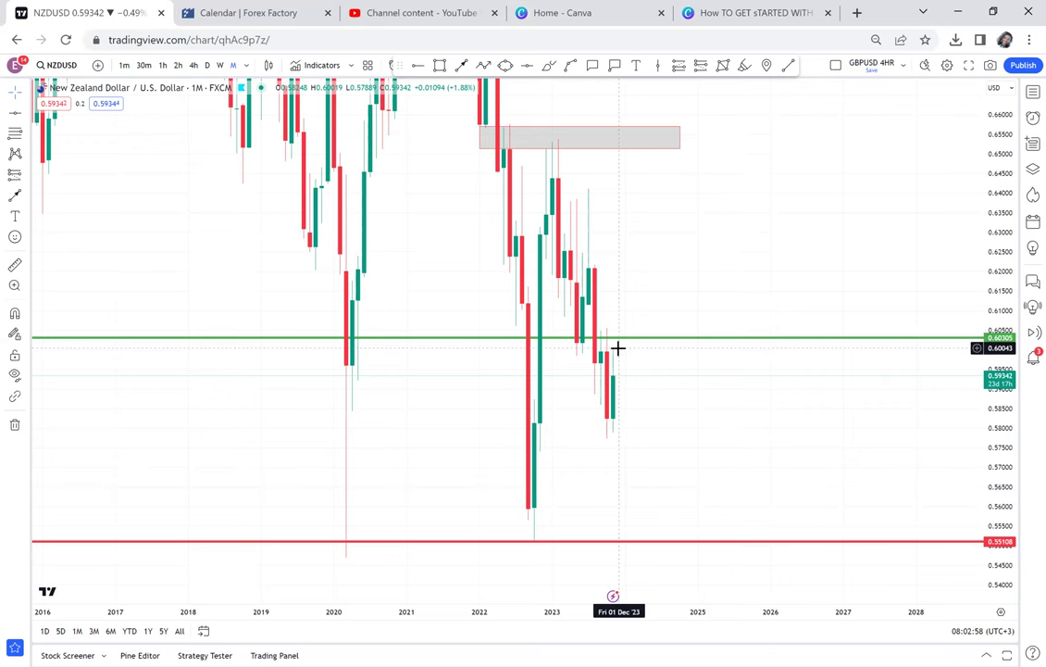
- Switch the chart to the weekly timeframe and place a horizontal ray from June 2023 at about 0.5862
{"action": "scroll", "coordinate": [617, 347], "scroll_direction": "up", "scroll_amount": 2}
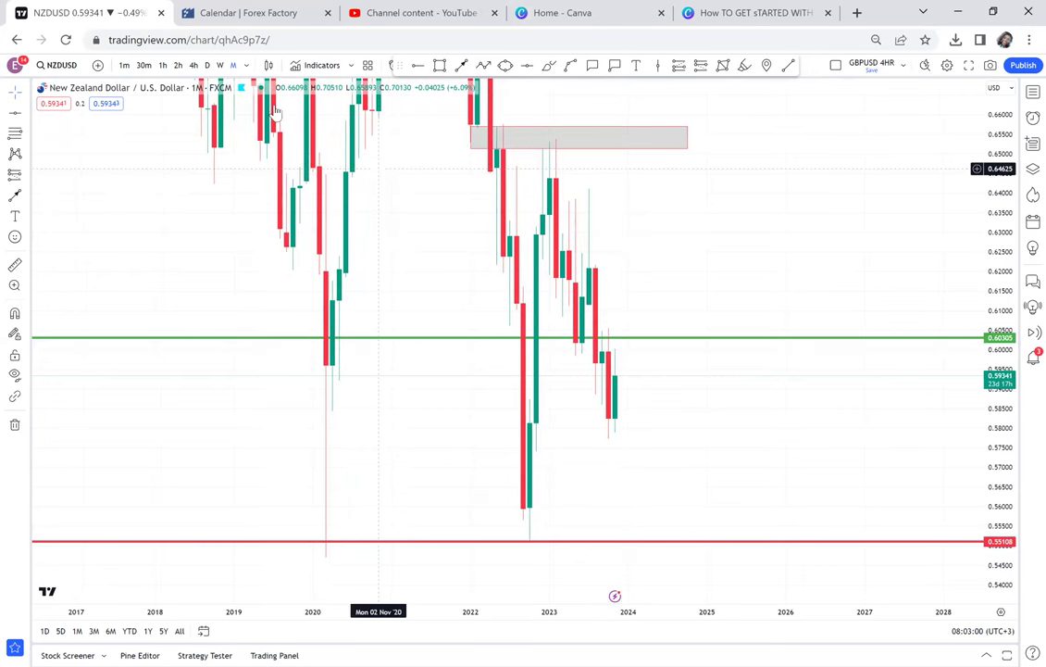
{"action": "left_click", "coordinate": [222, 65]}
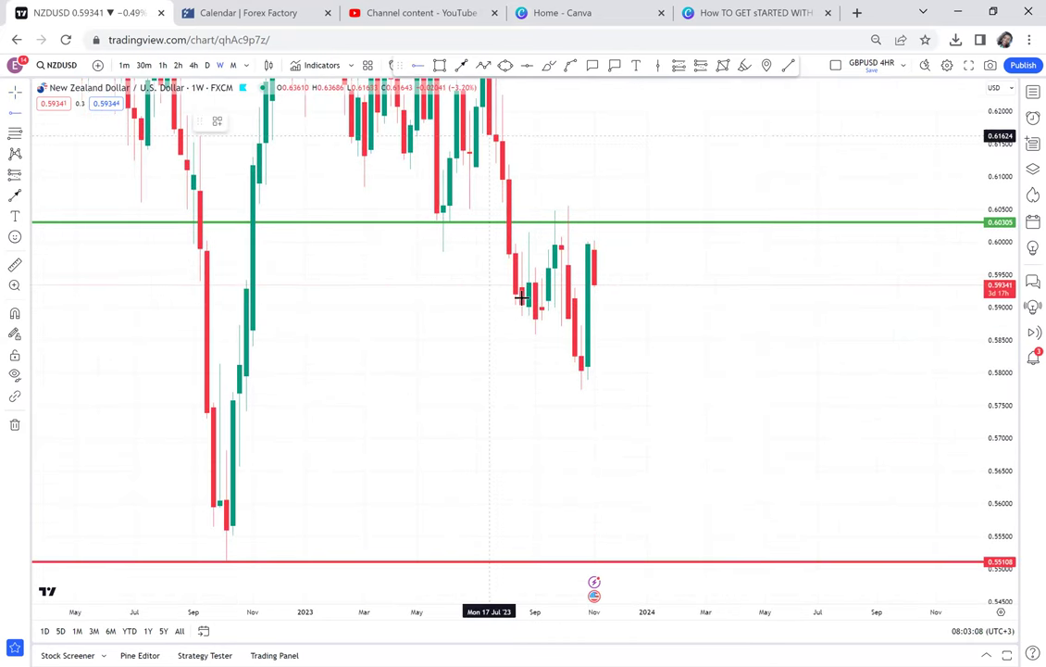
{"action": "left_click", "coordinate": [447, 331]}
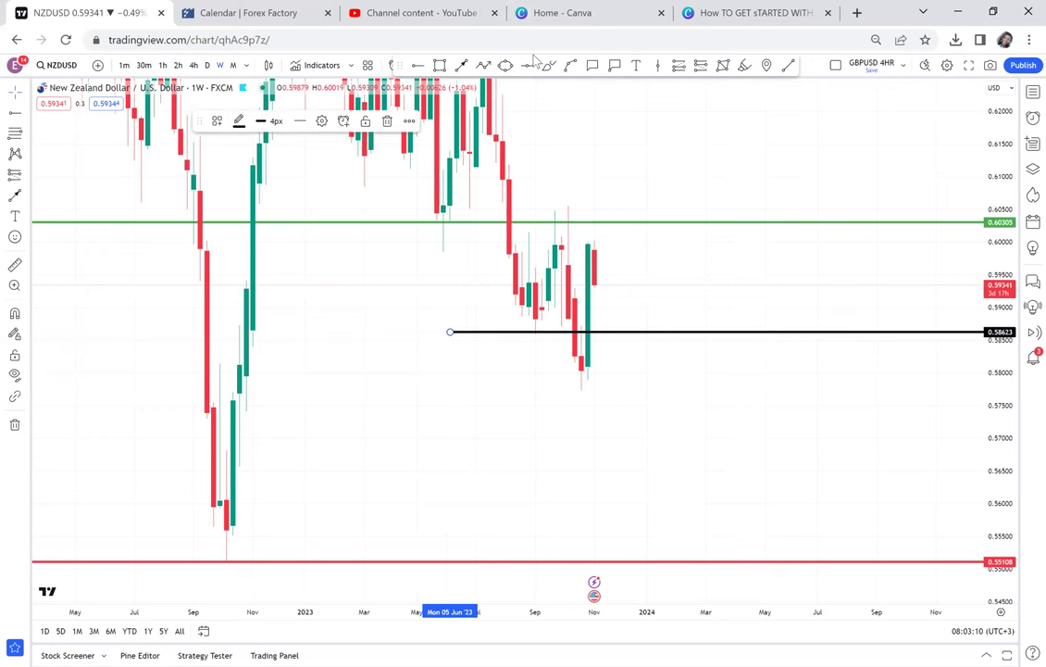
- Draw a rectangle from July 2023 to January 2024 between about 0.5862 and 0.5665, and add a horizontal ray along its lower edge at about 0.5664
{"action": "left_click", "coordinate": [441, 66]}
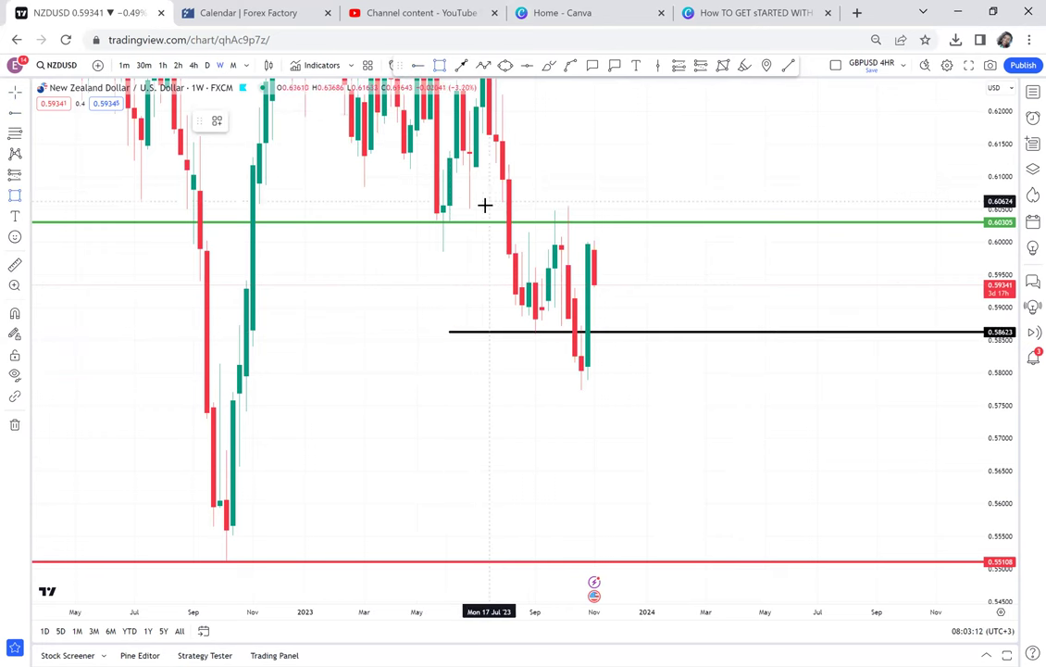
{"action": "mouse_move", "coordinate": [482, 205]}
{"action": "left_mouse_down"}
{"action": "mouse_move", "coordinate": [679, 332]}
{"action": "mouse_move", "coordinate": [661, 444]}
{"action": "mouse_move", "coordinate": [671, 432]}
{"action": "left_mouse_up"}
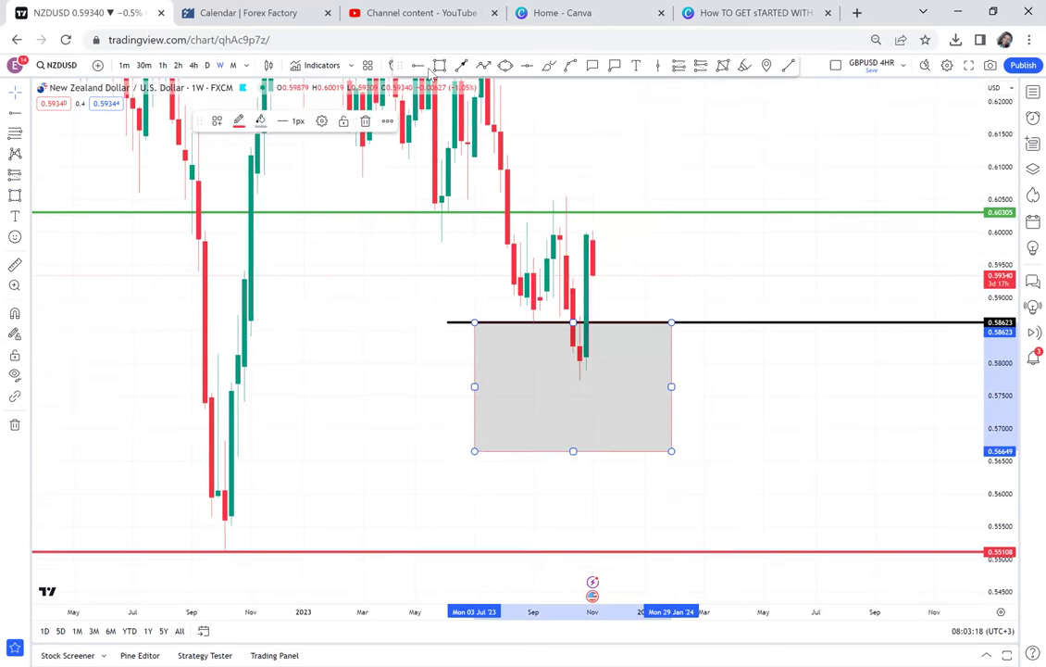
{"action": "left_click", "coordinate": [386, 452]}
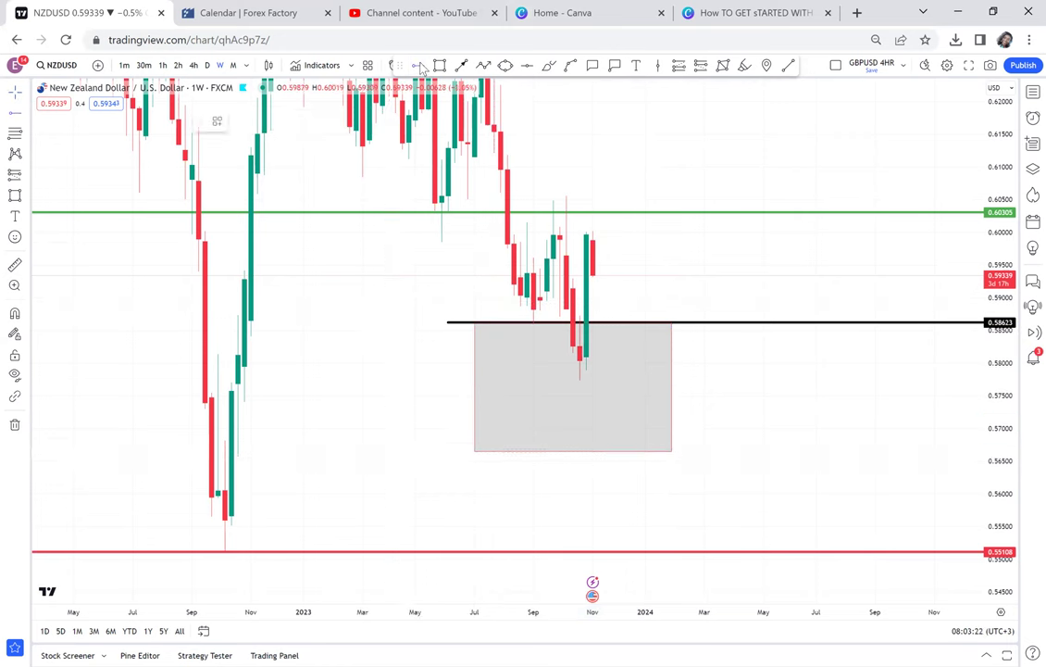
{"action": "left_click", "coordinate": [434, 452]}
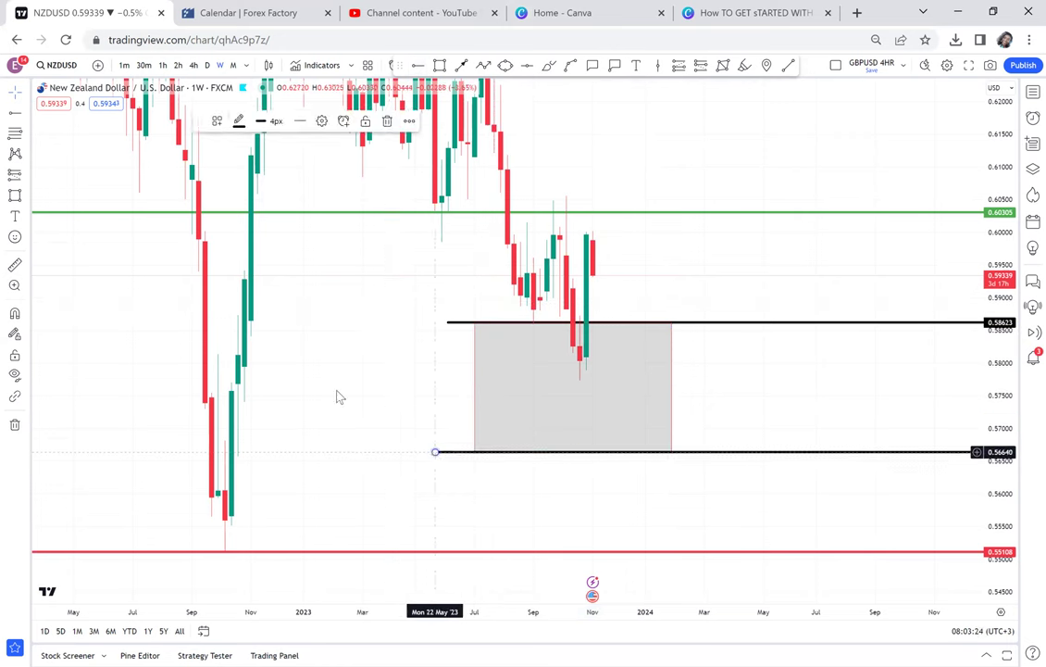
- Switch the chart to the daily timeframe
{"action": "left_click", "coordinate": [209, 67]}
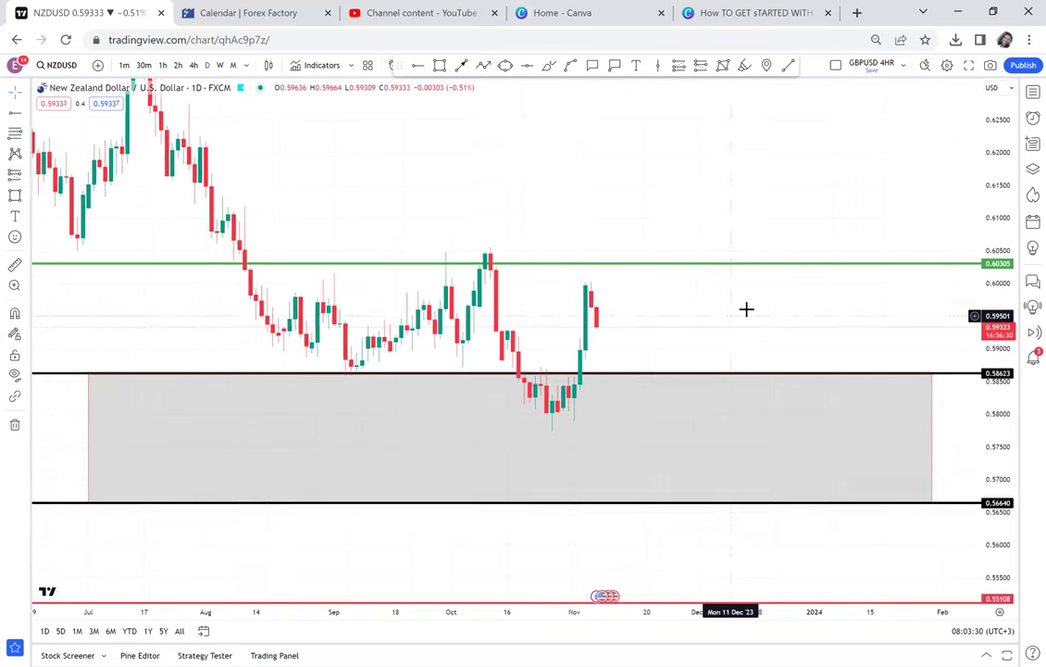
{"action": "left_click_drag", "start_coordinate": [1014, 458], "coordinate": [963, 187]}
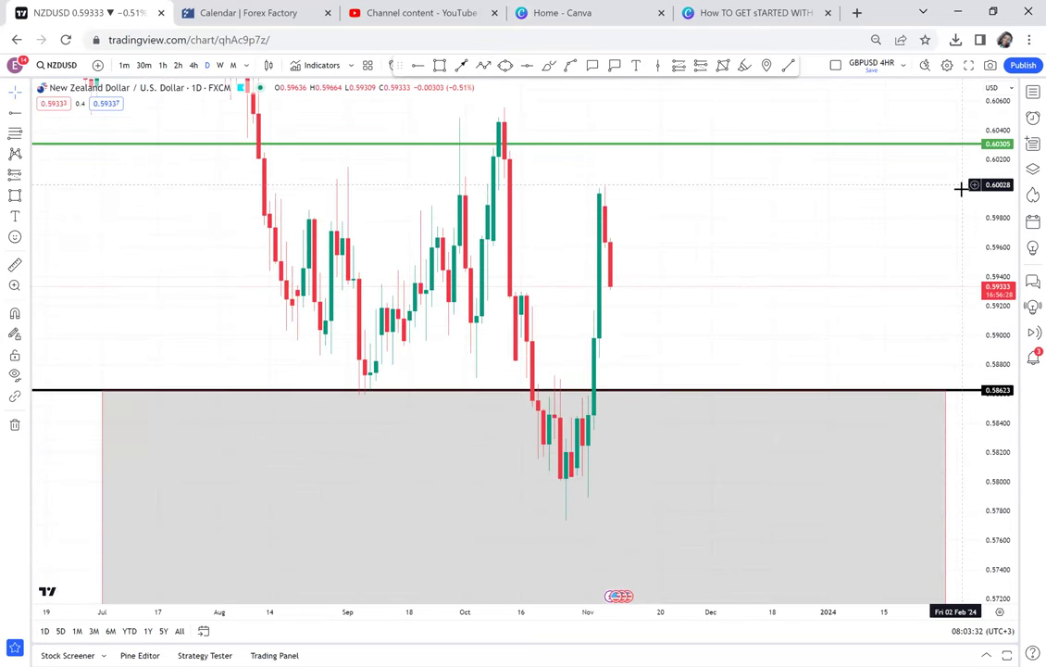
- Draw an arrow from 2 November 2023 at about 0.5988 back to mid-October, and stretch its tip to 14 September
{"action": "left_click", "coordinate": [461, 66]}
{"action": "left_click_drag", "start_coordinate": [592, 207], "coordinate": [522, 207]}
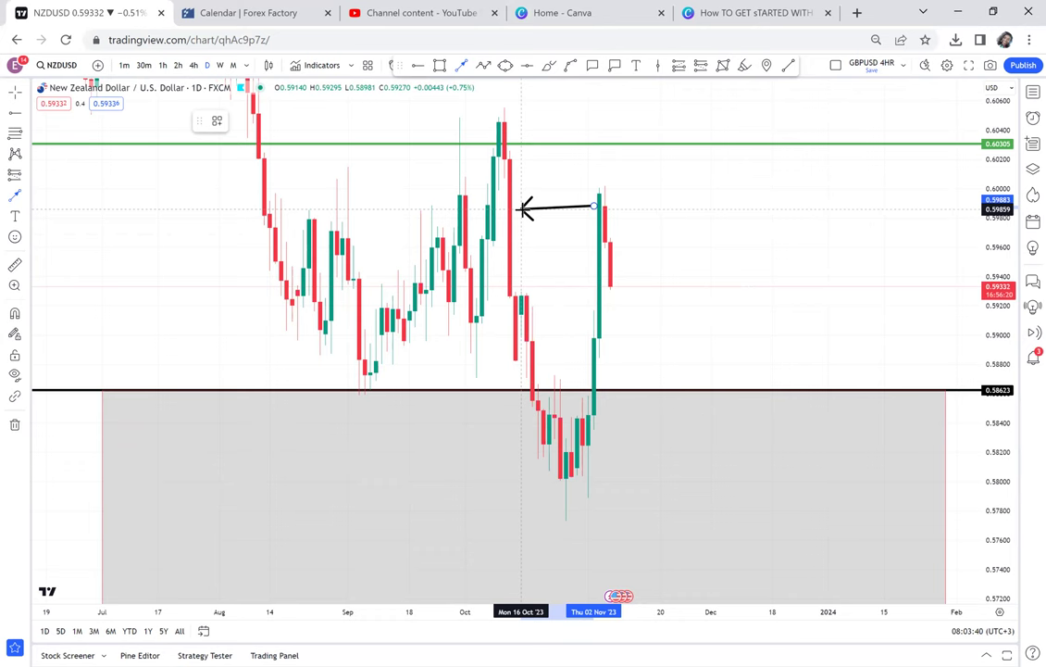
{"action": "left_click", "coordinate": [523, 208]}
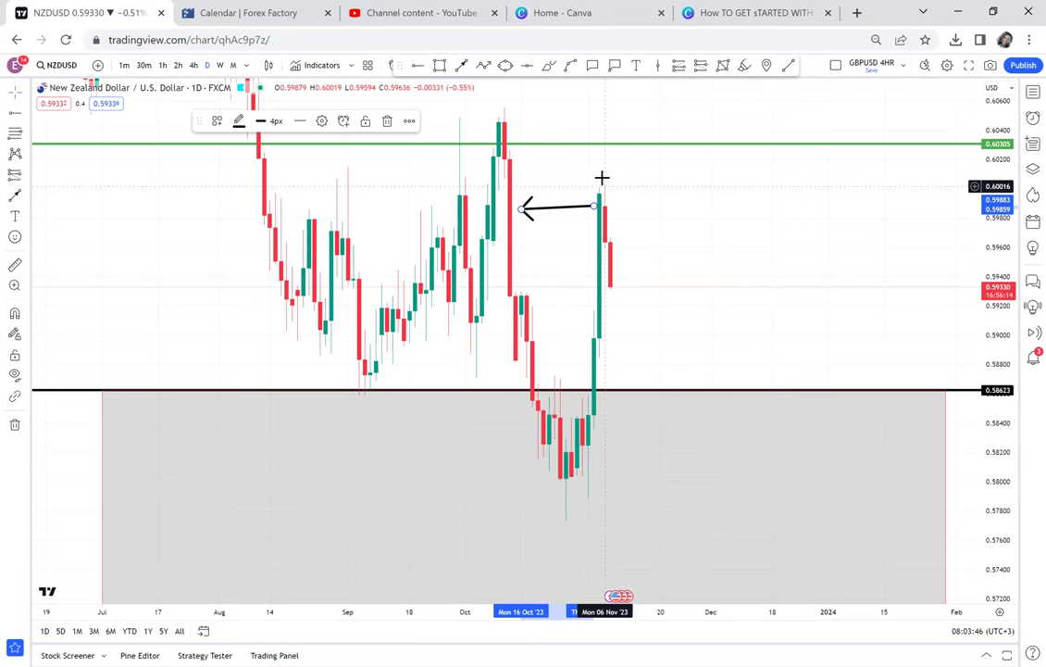
{"action": "left_click", "coordinate": [665, 261]}
{"action": "left_click_drag", "start_coordinate": [666, 261], "coordinate": [615, 308]}
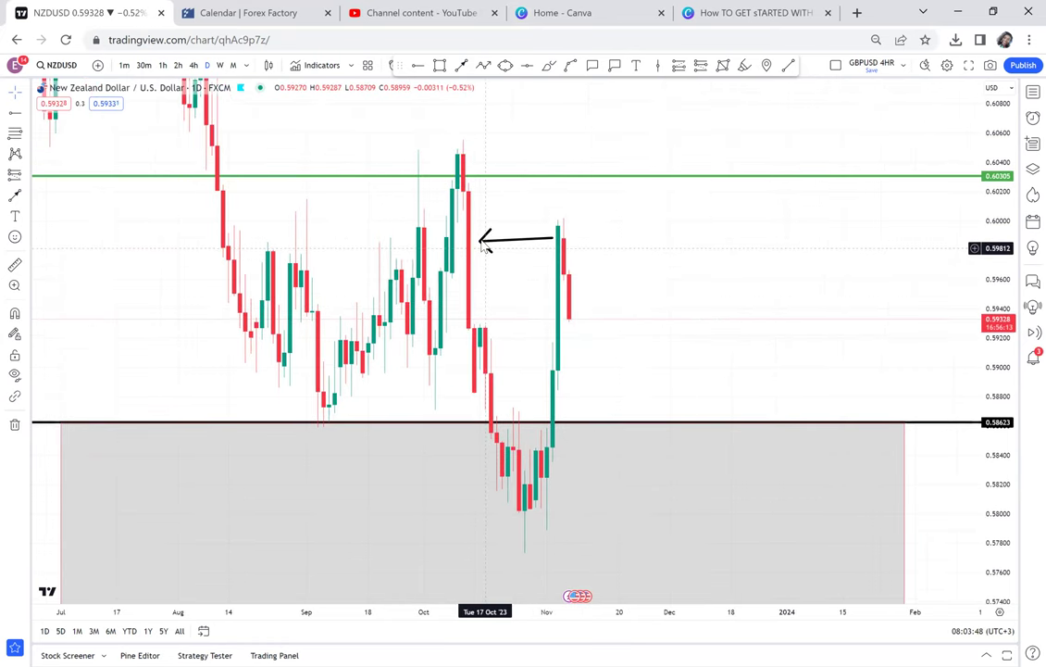
{"action": "left_click", "coordinate": [475, 238]}
{"action": "mouse_move", "coordinate": [476, 238]}
{"action": "left_mouse_down"}
{"action": "mouse_move", "coordinate": [469, 190]}
{"action": "mouse_move", "coordinate": [474, 280]}
{"action": "mouse_move", "coordinate": [425, 238]}
{"action": "mouse_move", "coordinate": [361, 239]}
{"action": "left_mouse_up"}
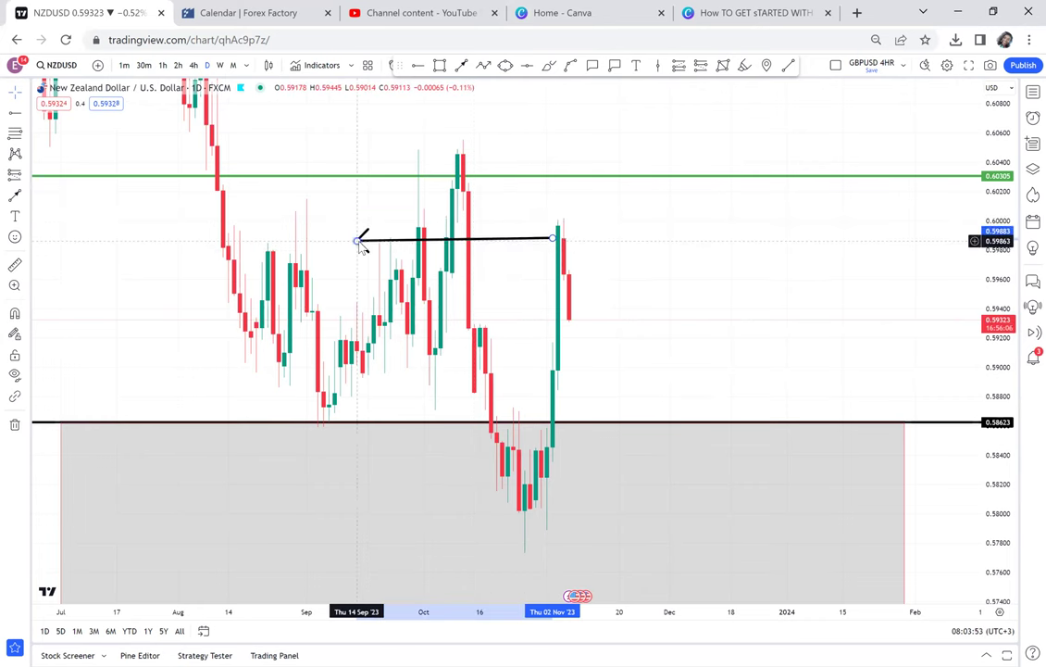
- Delete the arrow that points back from the early November 2023 candles
{"action": "left_click", "coordinate": [492, 231]}
{"action": "left_click_drag", "start_coordinate": [492, 232], "coordinate": [483, 252]}
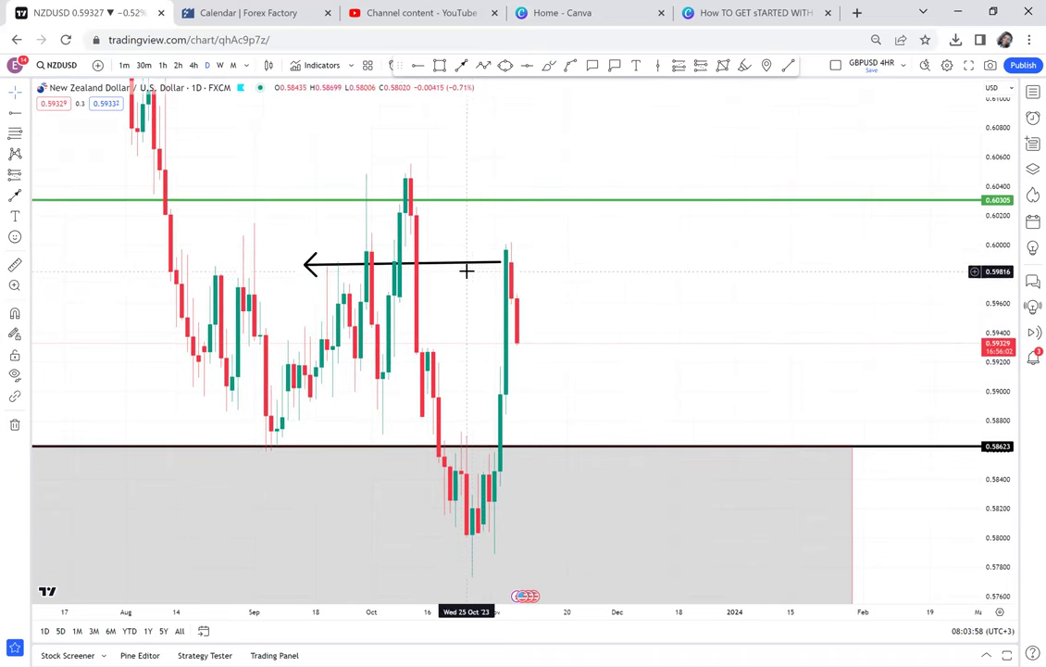
{"action": "left_click", "coordinate": [472, 268]}
{"action": "key", "text": "Delete"}
- Draw a thin rectangle over the October 2023 highs, from 25 September to late October between about 0.6044 and 0.6055
{"action": "left_click_drag", "start_coordinate": [643, 278], "coordinate": [659, 253]}
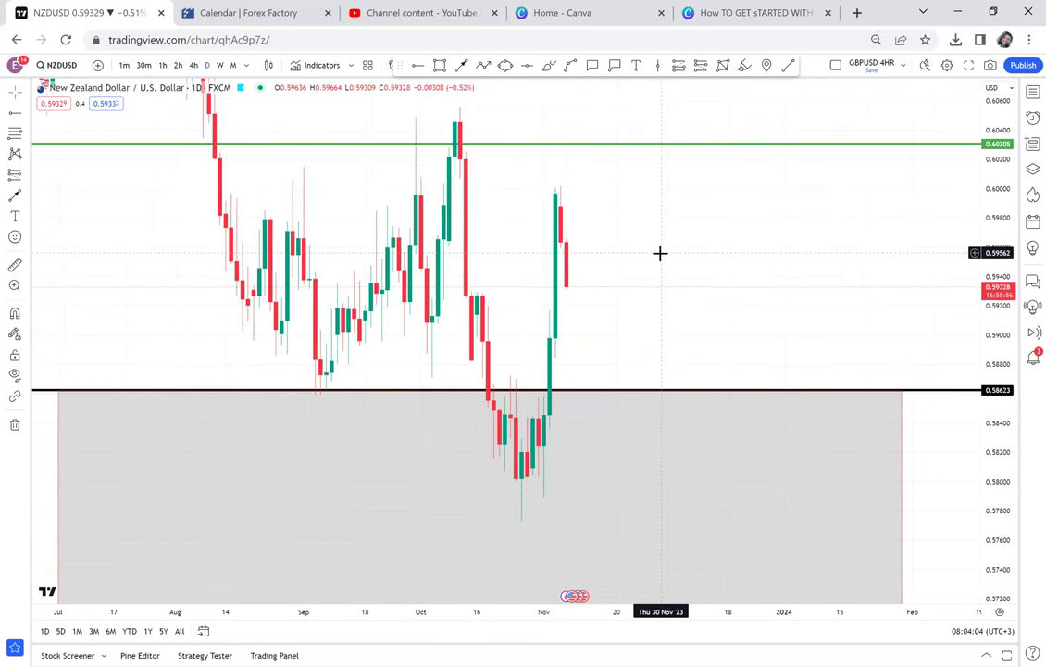
{"action": "scroll", "coordinate": [705, 247], "scroll_direction": "down", "scroll_amount": 1}
{"action": "left_click_drag", "start_coordinate": [992, 172], "coordinate": [784, 264]}
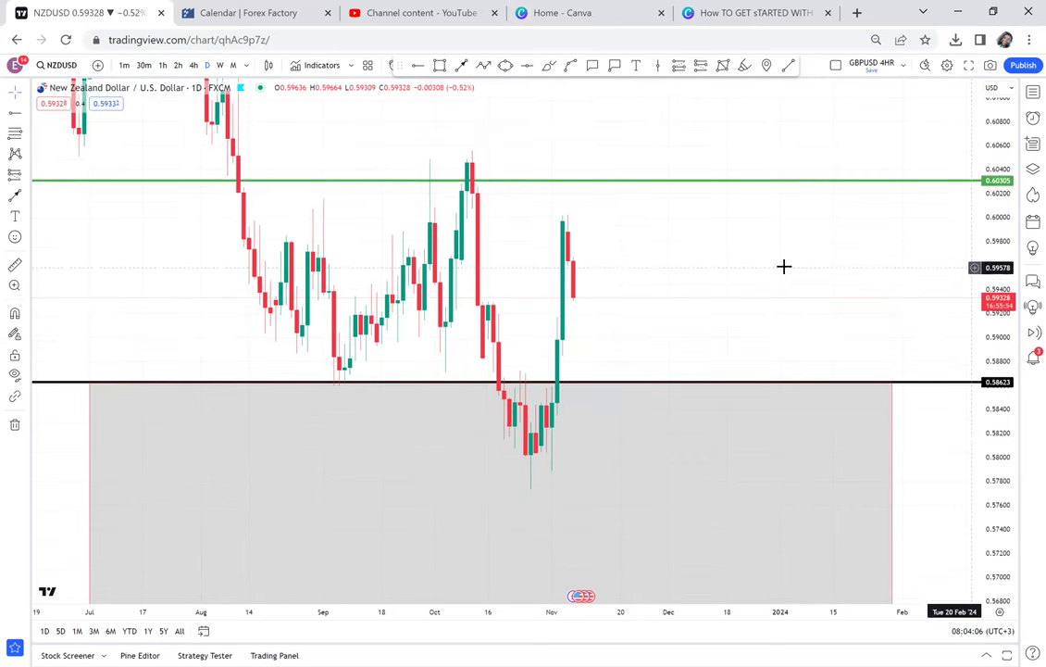
{"action": "left_click", "coordinate": [440, 64]}
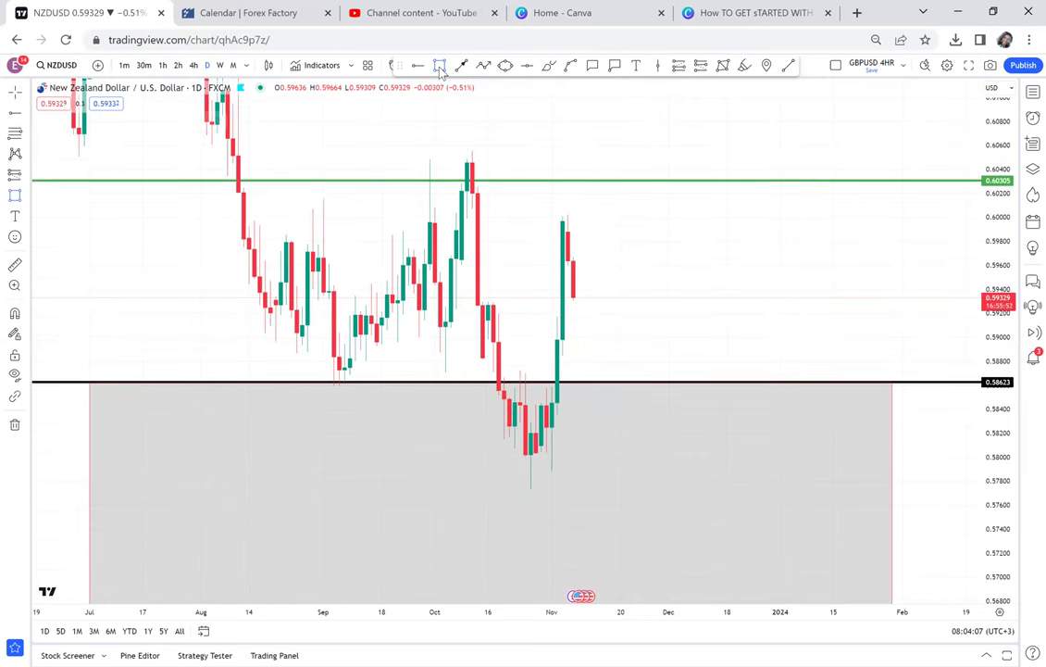
{"action": "left_click", "coordinate": [408, 152]}
{"action": "left_click", "coordinate": [504, 154]}
{"action": "left_click", "coordinate": [514, 164]}
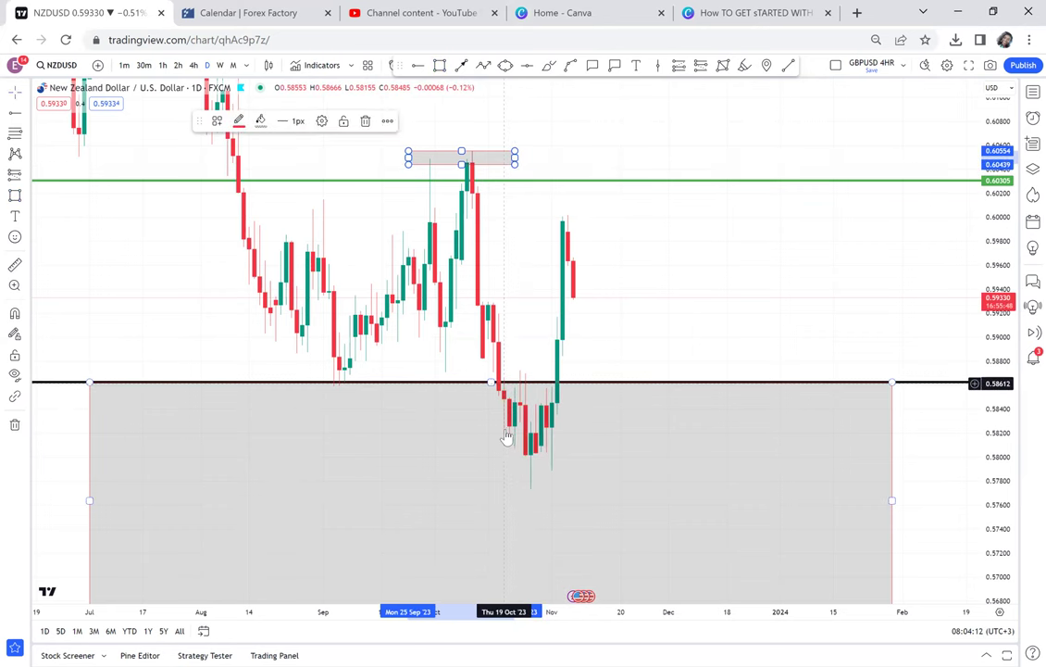
- Draw a rectangle from 21 September to 6 October 2023 between about 0.6046 and 0.5863, and delete it again
{"action": "left_click", "coordinate": [440, 70]}
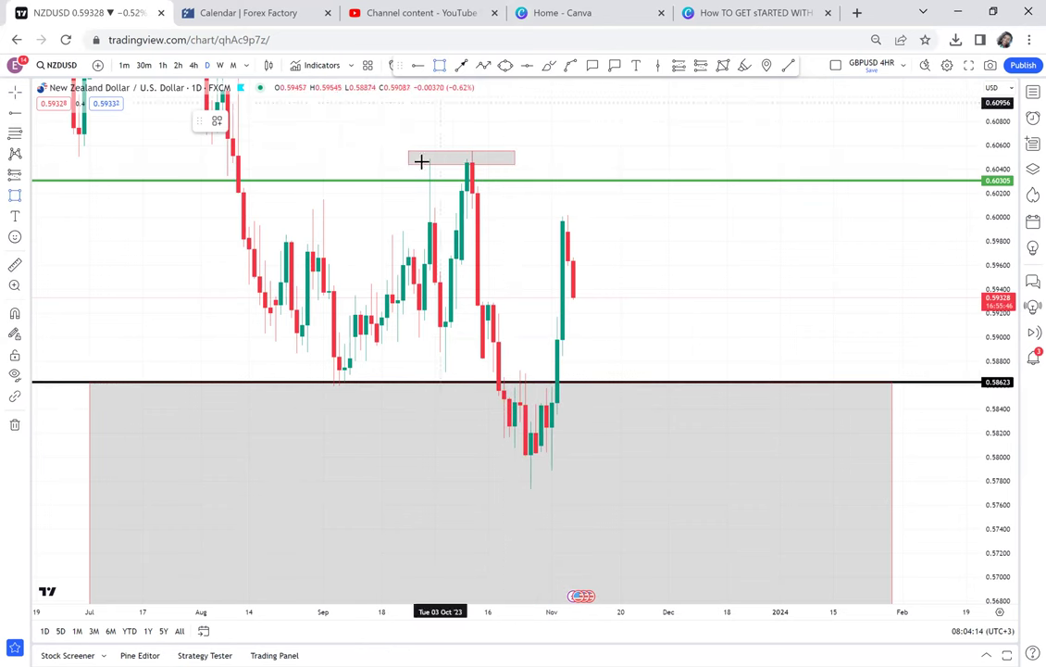
{"action": "left_click", "coordinate": [397, 161]}
{"action": "left_click", "coordinate": [445, 290]}
{"action": "mouse_move", "coordinate": [451, 361]}
{"action": "left_mouse_down"}
{"action": "mouse_move", "coordinate": [452, 423]}
{"action": "mouse_move", "coordinate": [456, 380]}
{"action": "left_mouse_up"}
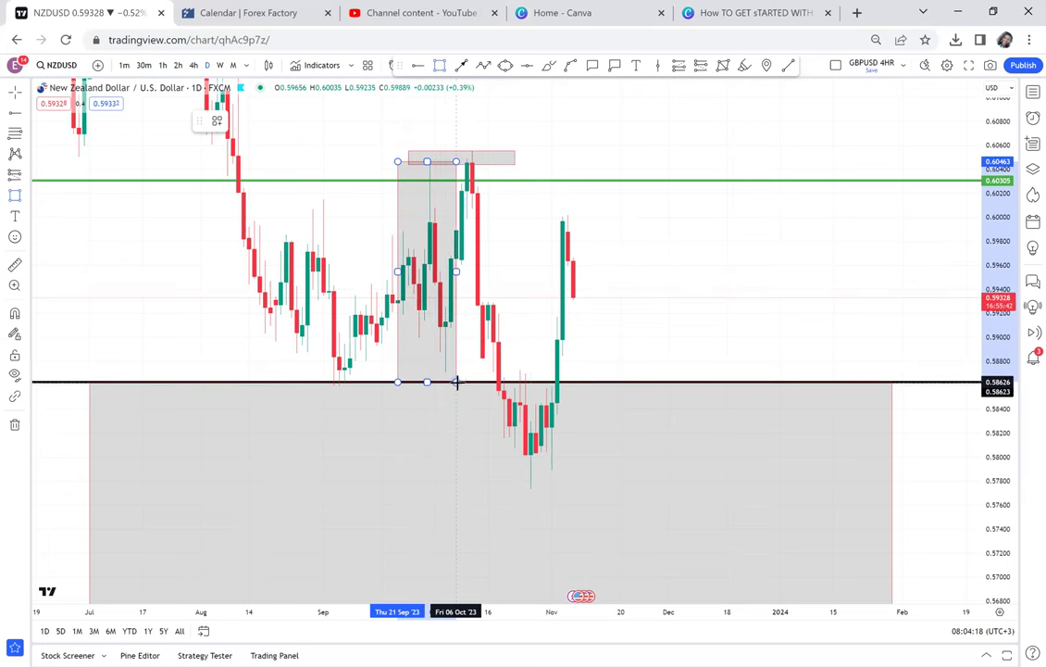
{"action": "left_click_drag", "start_coordinate": [530, 355], "coordinate": [546, 149]}
{"action": "mouse_move", "coordinate": [469, 167]}
{"action": "left_mouse_down"}
{"action": "mouse_move", "coordinate": [514, 358]}
{"action": "mouse_move", "coordinate": [506, 429]}
{"action": "mouse_move", "coordinate": [506, 376]}
{"action": "mouse_move", "coordinate": [509, 385]}
{"action": "left_mouse_up"}
{"action": "key", "text": "Delete"}
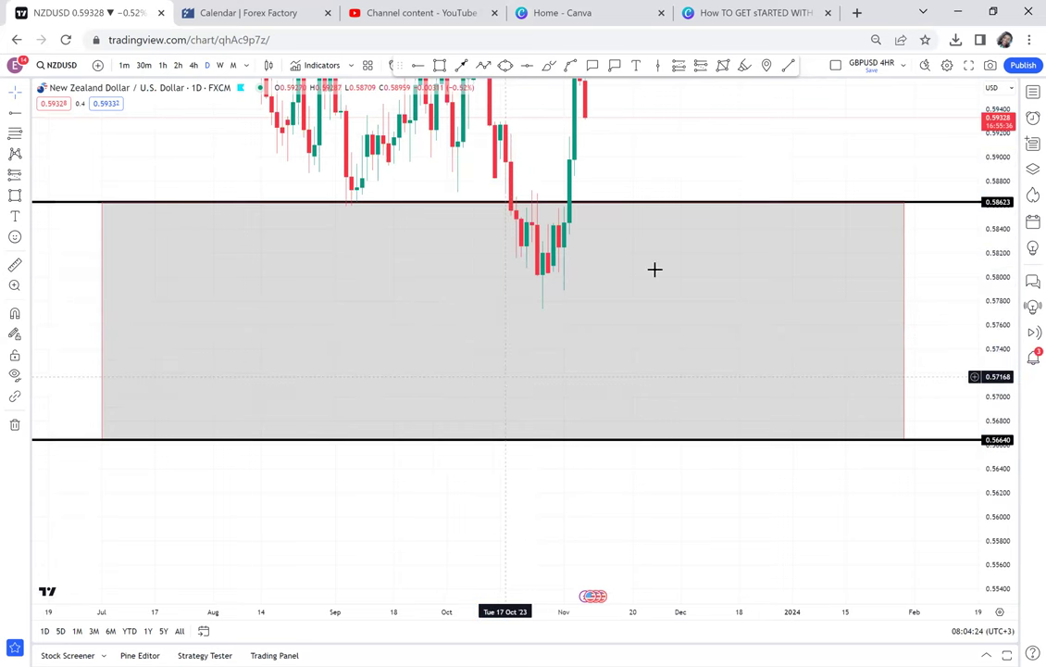
- Delete the green horizontal line below the thin October resistance rectangle
{"action": "left_click_drag", "start_coordinate": [696, 142], "coordinate": [671, 310]}
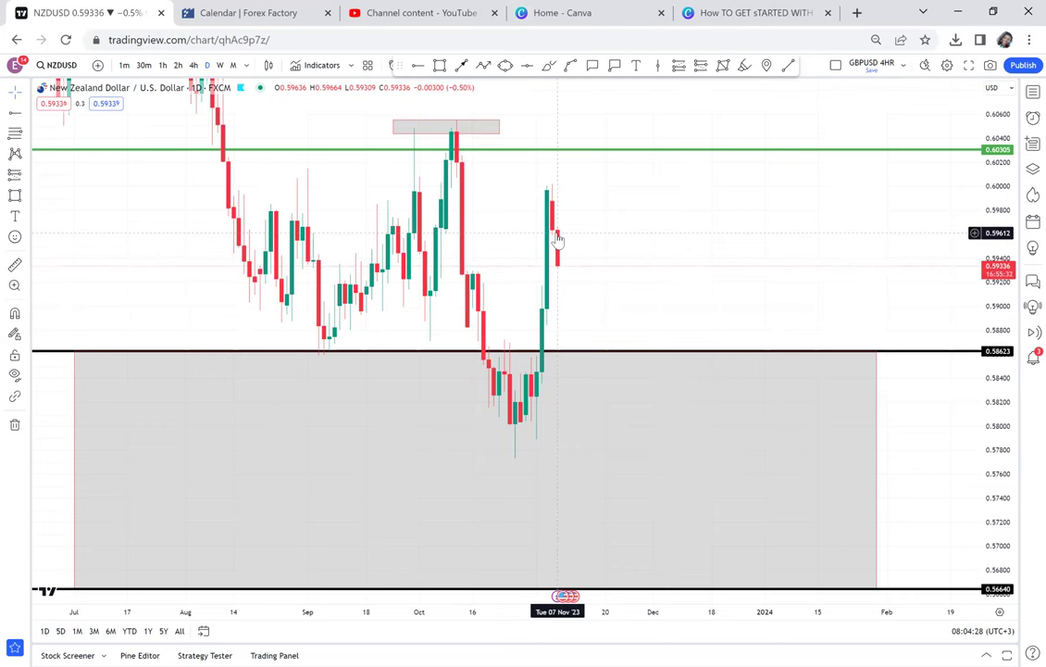
{"action": "scroll", "coordinate": [558, 239], "scroll_direction": "up", "scroll_amount": 3}
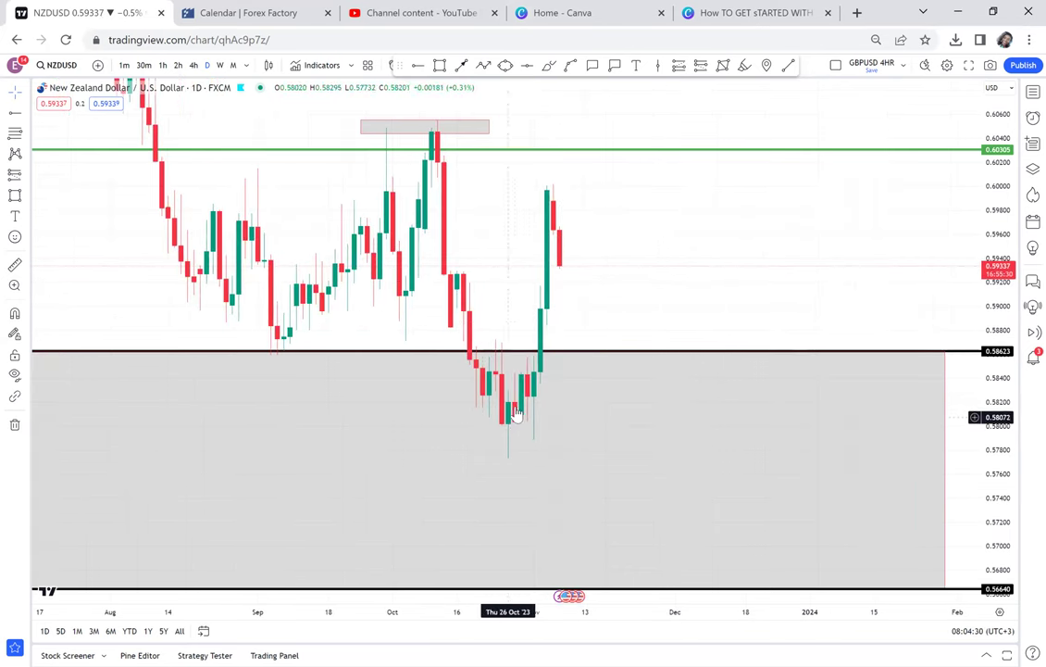
{"action": "left_click", "coordinate": [462, 154]}
{"action": "key", "text": "Delete"}
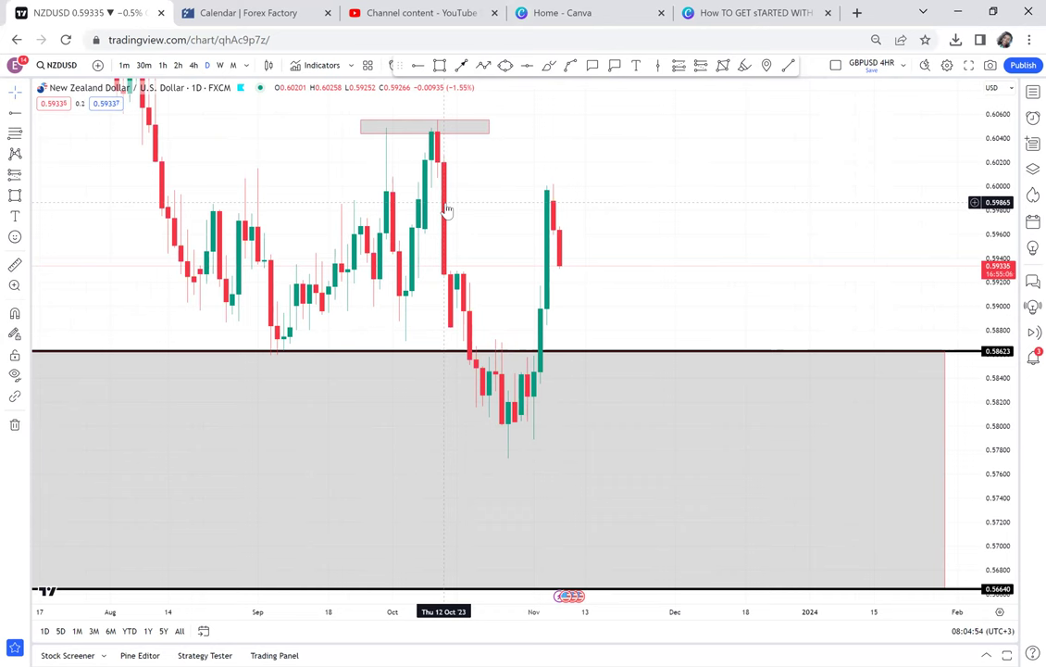
- Switch the chart to the 4-hour timeframe and draw a yellow ellipse around the early November 2023 peak at about 0.5990
{"action": "left_click", "coordinate": [194, 66]}
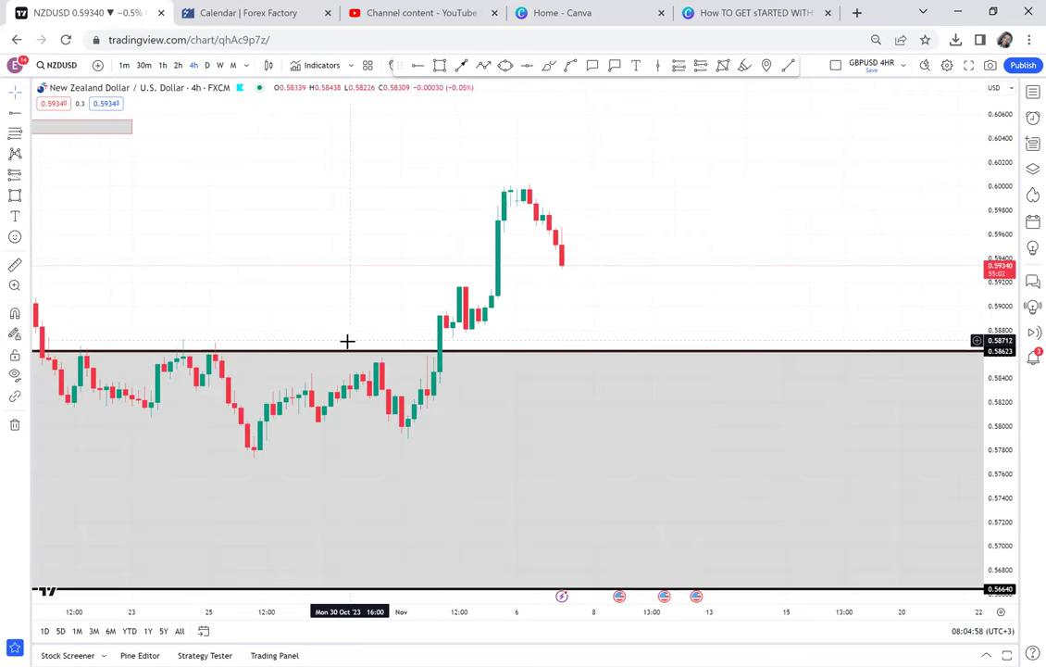
{"action": "scroll", "coordinate": [345, 341], "scroll_direction": "down", "scroll_amount": 2}
{"action": "left_click_drag", "start_coordinate": [462, 217], "coordinate": [645, 201]}
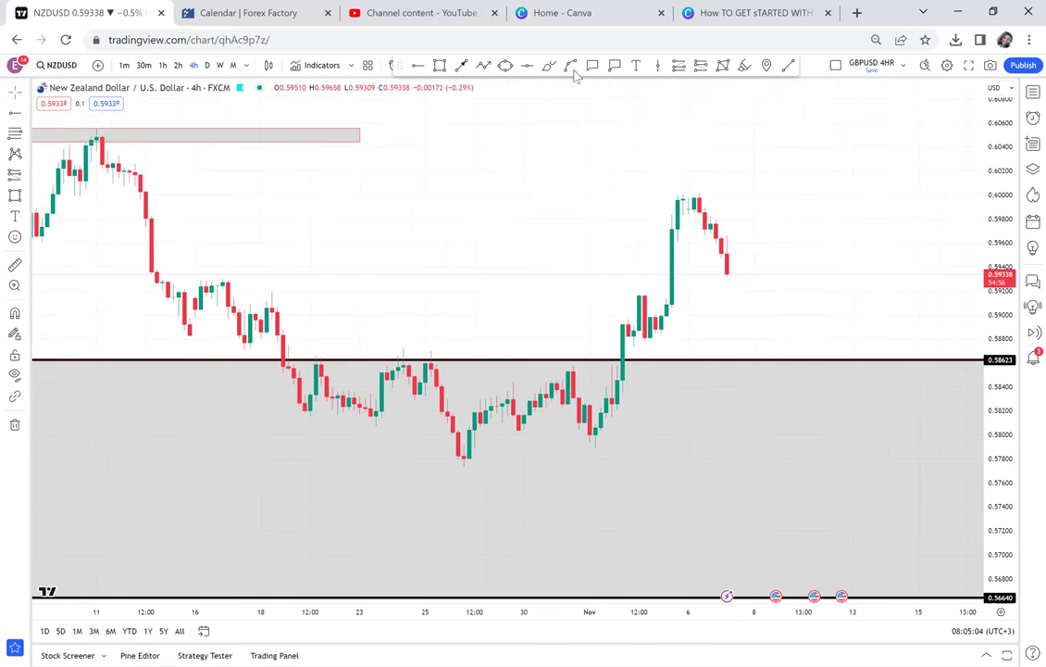
{"action": "left_click", "coordinate": [504, 66]}
{"action": "left_click", "coordinate": [645, 207]}
{"action": "left_click", "coordinate": [743, 236]}
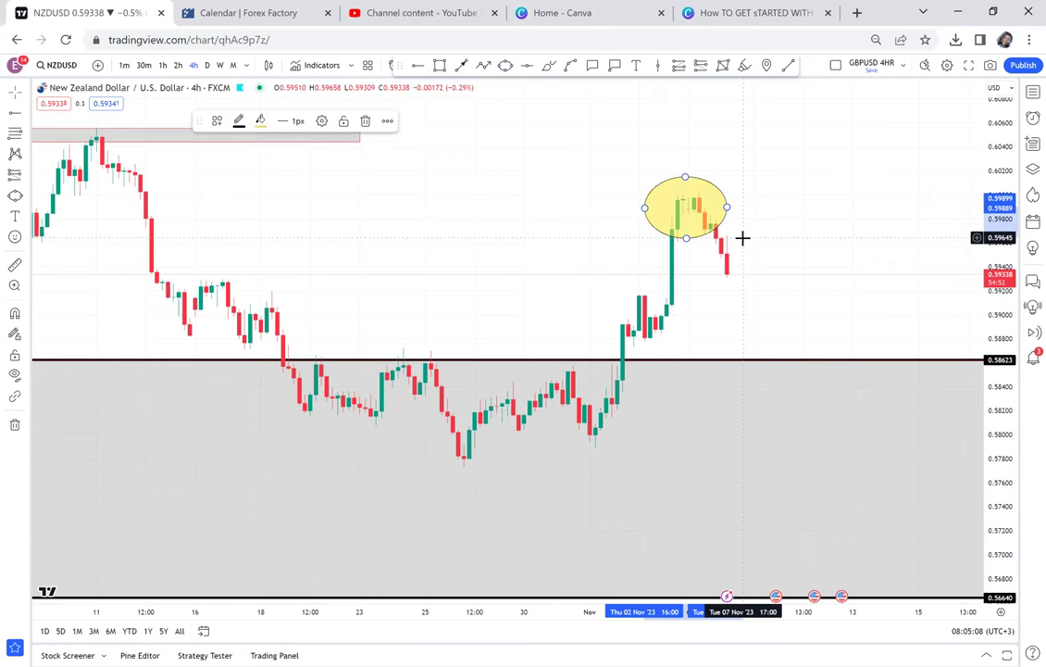
{"action": "left_click", "coordinate": [759, 234]}
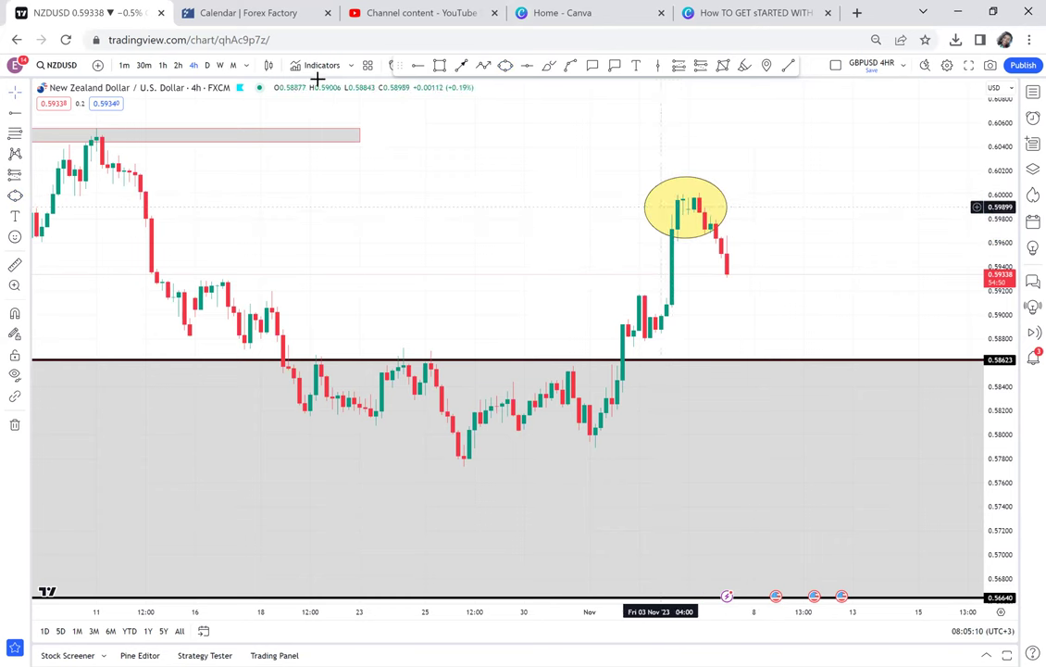
- Draw an arrow from the yellow ellipse back to the falling candles of 12 October 2023 at about 0.5996
{"action": "left_click", "coordinate": [467, 66]}
{"action": "left_click", "coordinate": [644, 201]}
{"action": "left_click", "coordinate": [239, 218]}
{"action": "left_click_drag", "start_coordinate": [168, 210], "coordinate": [149, 201]}
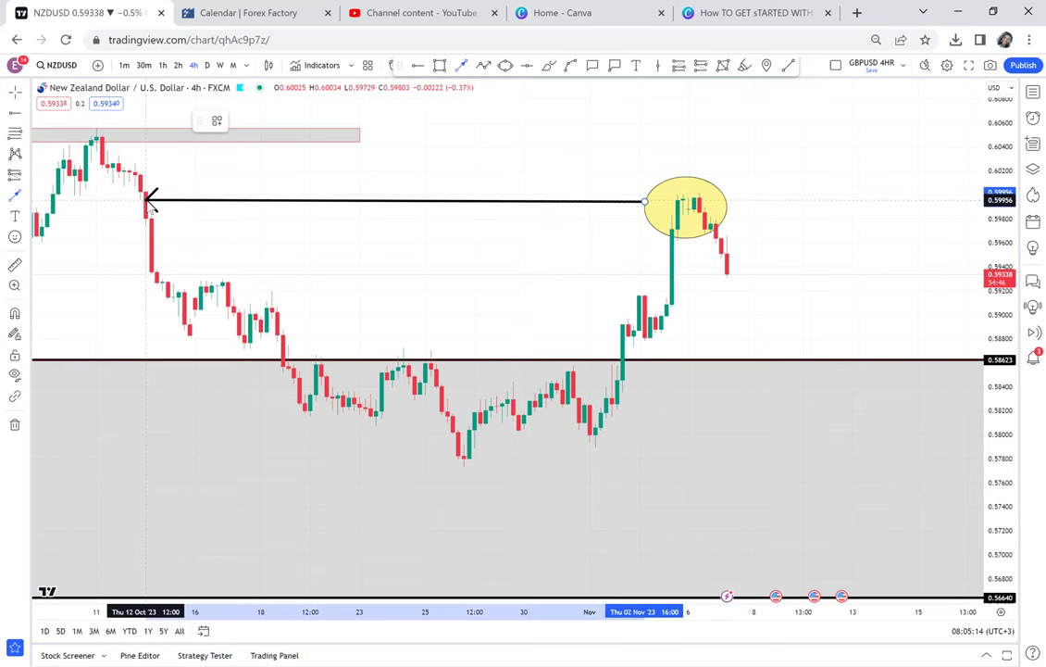
{"action": "left_click", "coordinate": [402, 231]}
{"action": "left_click_drag", "start_coordinate": [402, 232], "coordinate": [349, 281]}
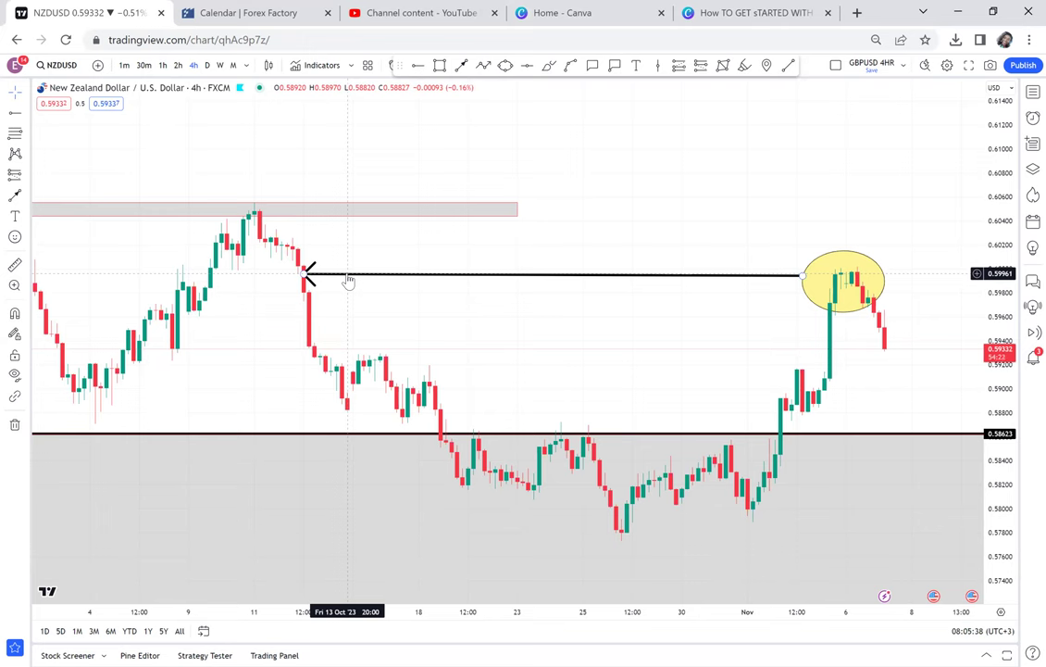
- Shift the arrow's tip to 13 October 2023 at about 0.6004, and remove all drawings from the chart
{"action": "mouse_move", "coordinate": [307, 275]}
{"action": "left_mouse_down"}
{"action": "mouse_move", "coordinate": [261, 243]}
{"action": "mouse_move", "coordinate": [380, 276]}
{"action": "mouse_move", "coordinate": [315, 266]}
{"action": "mouse_move", "coordinate": [347, 270]}
{"action": "left_mouse_up"}
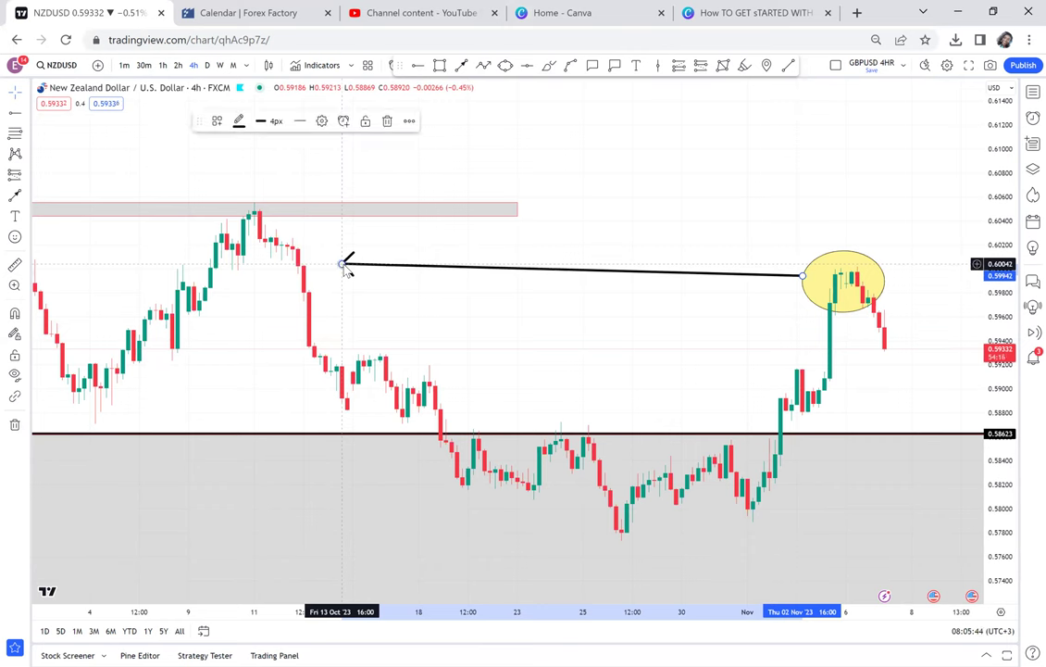
{"action": "left_click", "coordinate": [352, 292]}
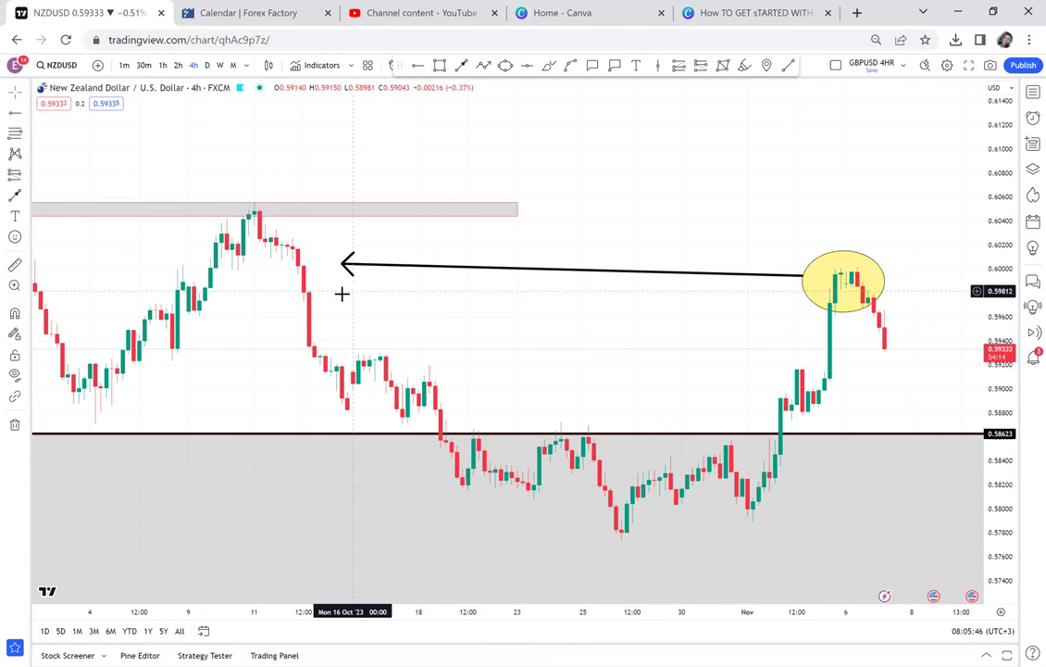
{"action": "left_click", "coordinate": [26, 425]}
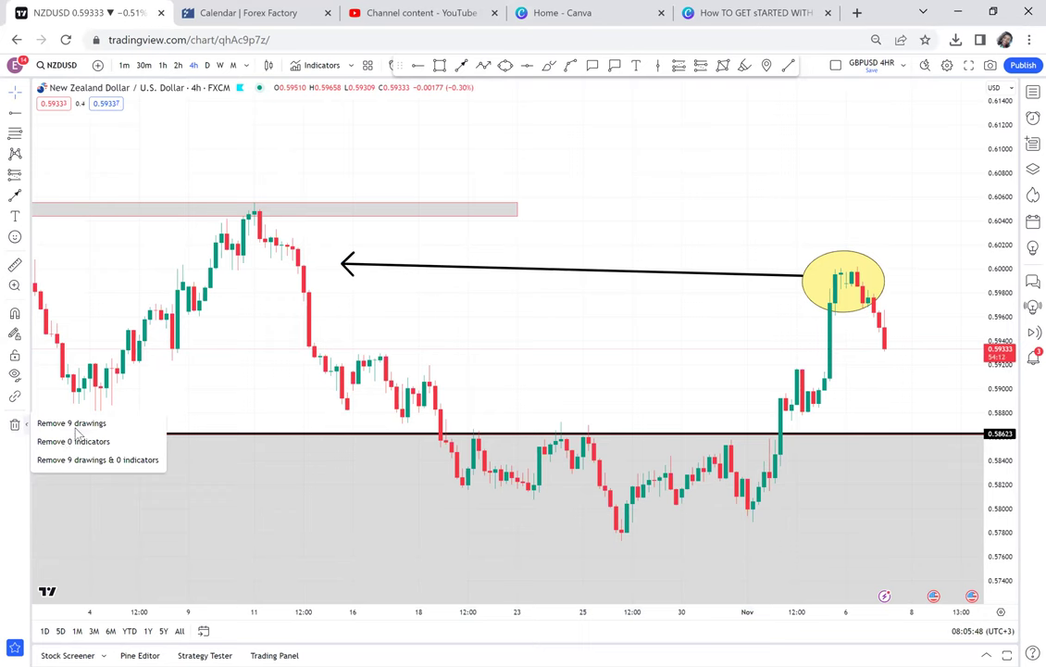
{"action": "left_click", "coordinate": [72, 423]}
{"action": "scroll", "coordinate": [554, 326], "scroll_direction": "down", "scroll_amount": 1}
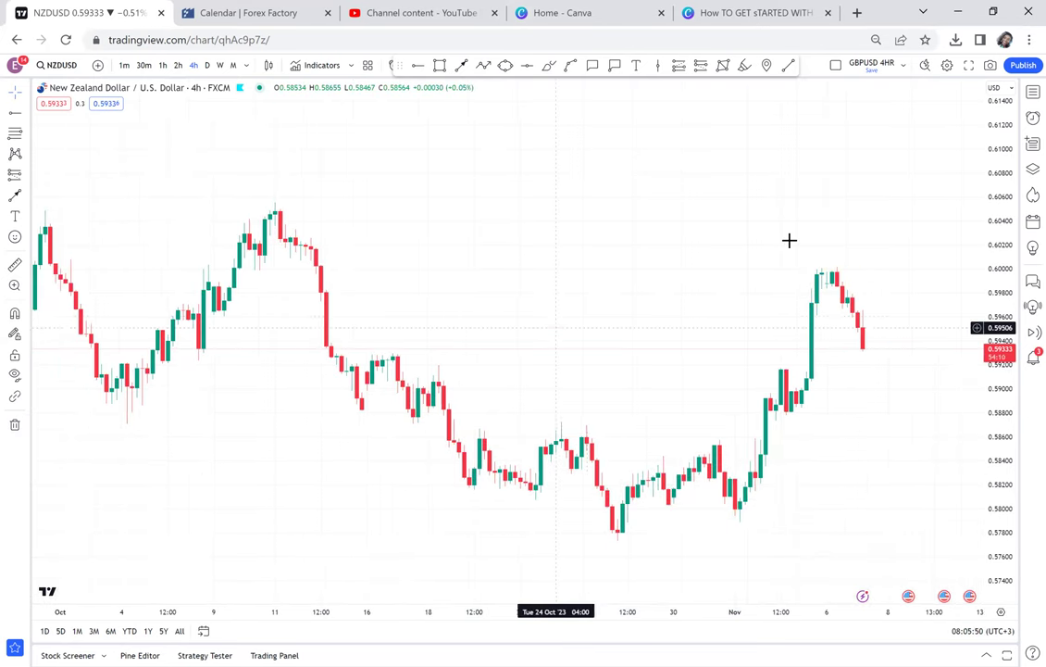
- Draw an arrow from the 3 November 2023 peak back to 12 October at about 0.6000, and delete it again
{"action": "left_click", "coordinate": [463, 66]}
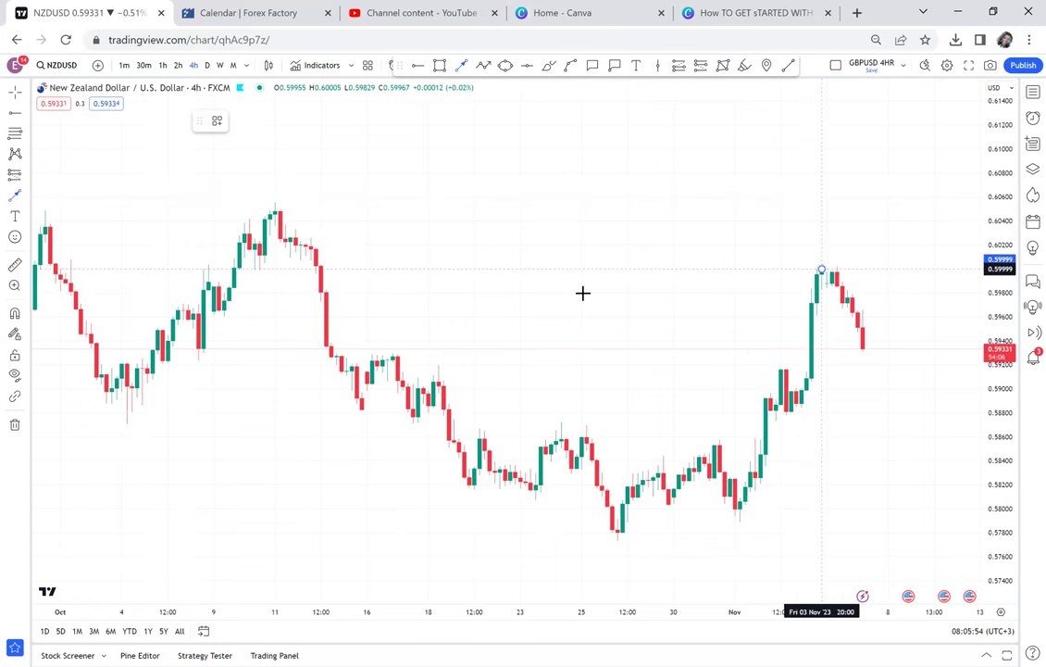
{"action": "left_click", "coordinate": [822, 269]}
{"action": "left_click", "coordinate": [323, 270]}
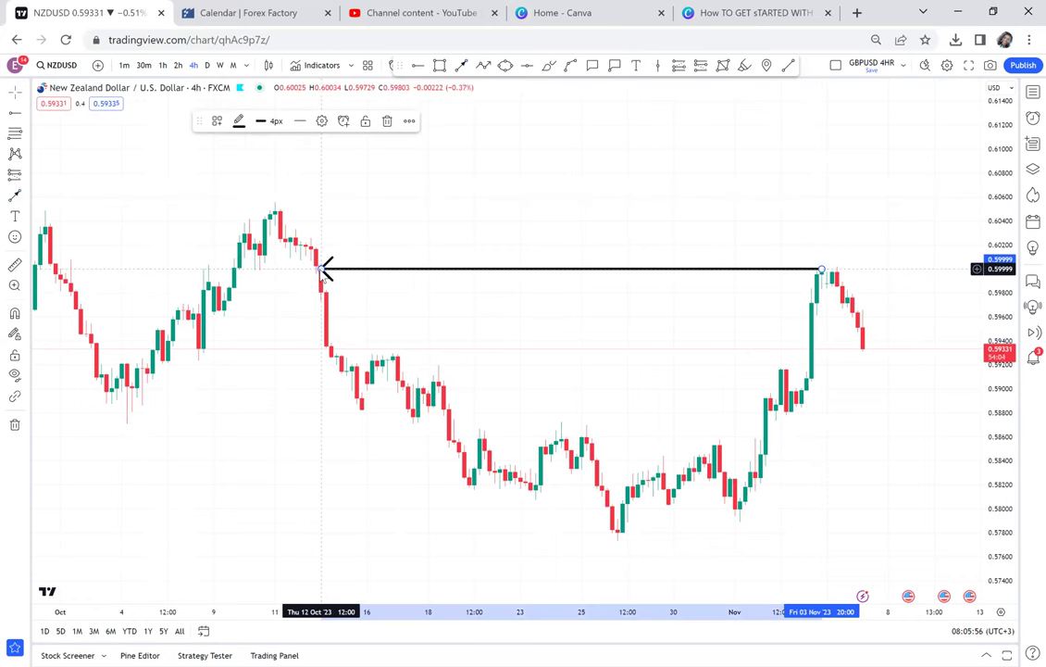
{"action": "key", "text": "Delete"}
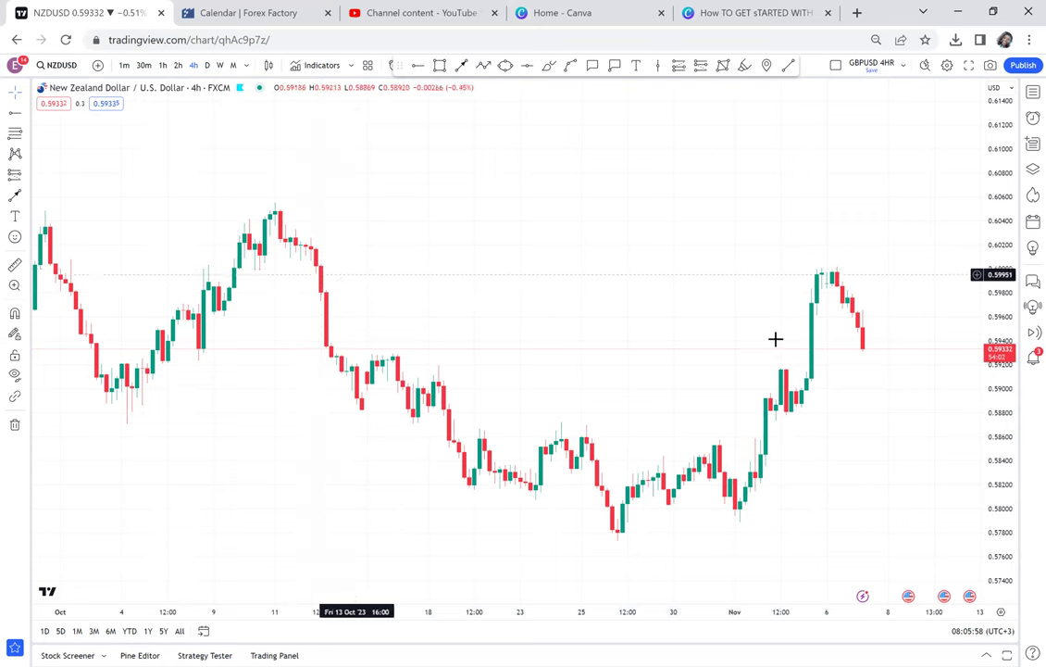
- Add a horizontal line at 0.60014 on top of the early November peak and colour it red
{"action": "scroll", "coordinate": [911, 199], "scroll_direction": "up", "scroll_amount": 4}
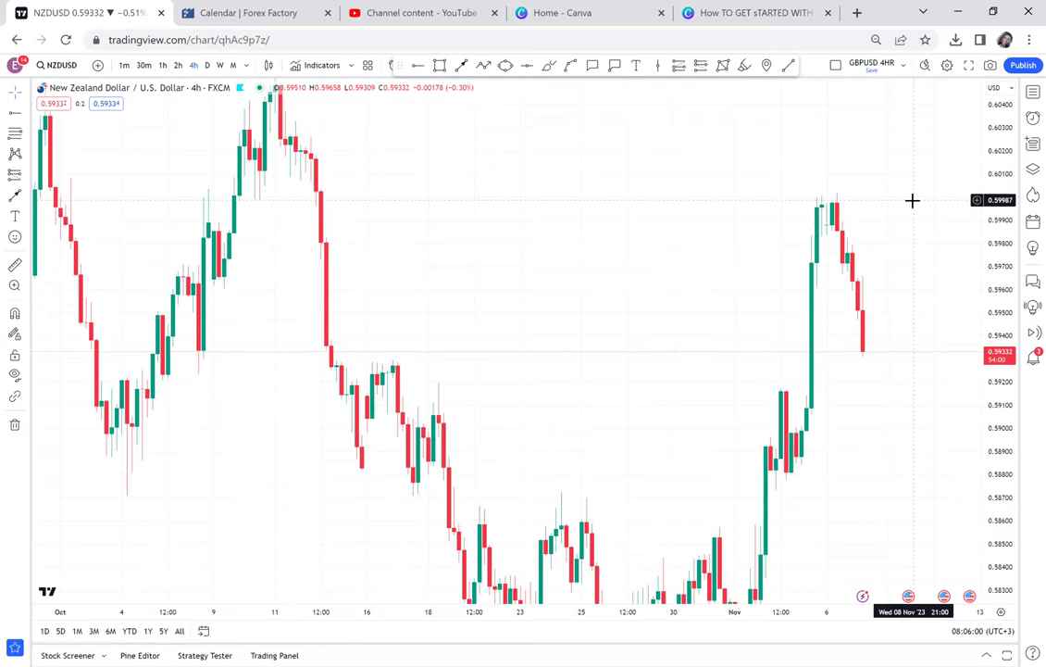
{"action": "left_click_drag", "start_coordinate": [661, 257], "coordinate": [503, 77]}
{"action": "left_click", "coordinate": [525, 66]}
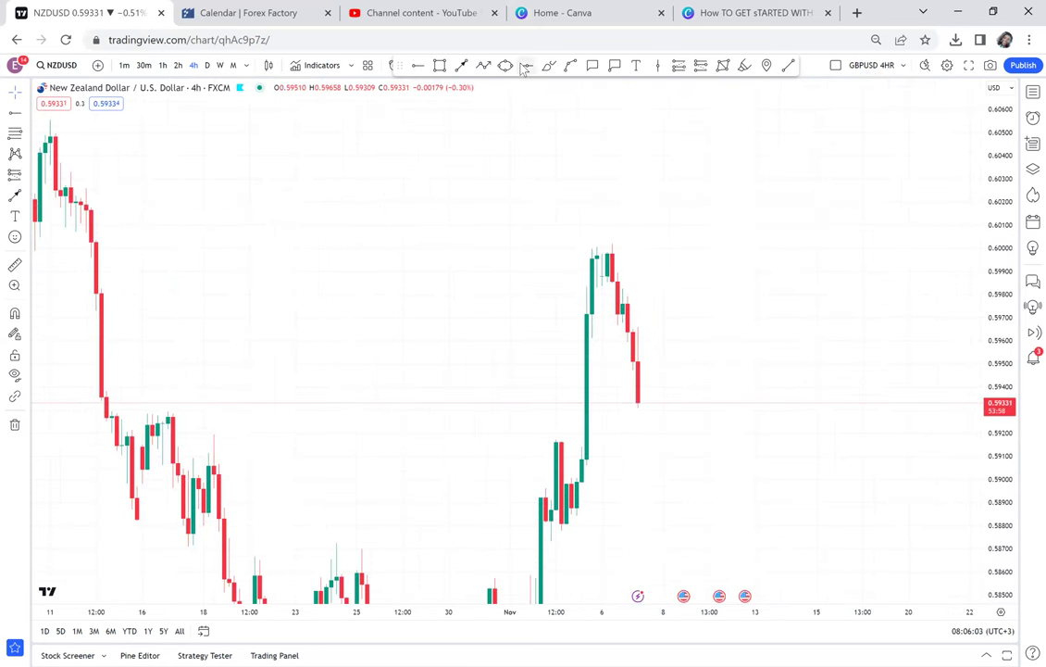
{"action": "left_click", "coordinate": [508, 244]}
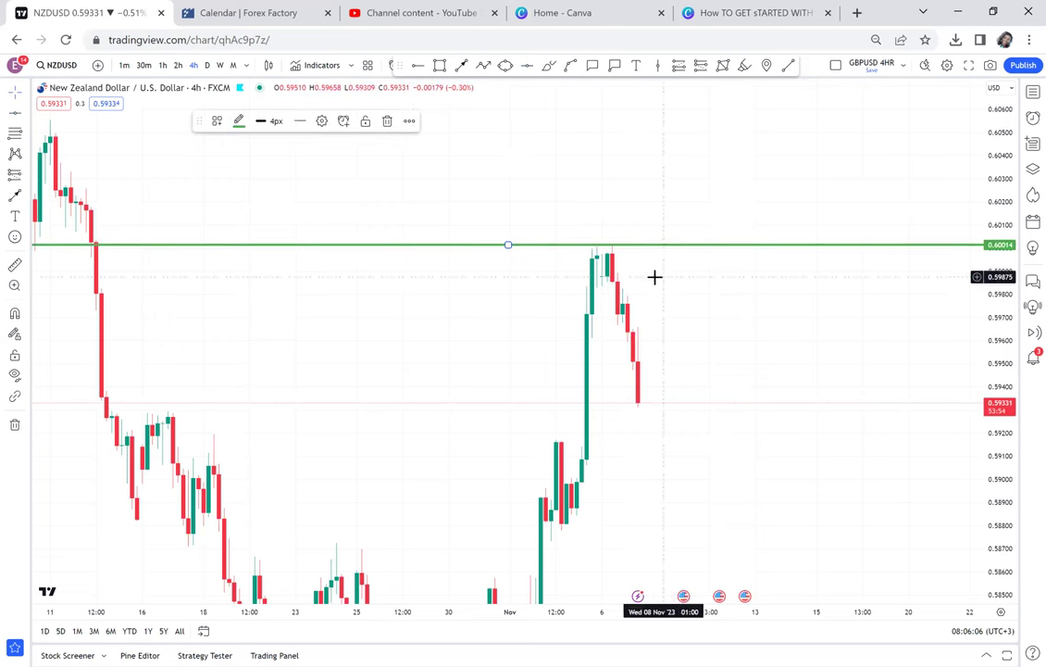
{"action": "left_click", "coordinate": [239, 122]}
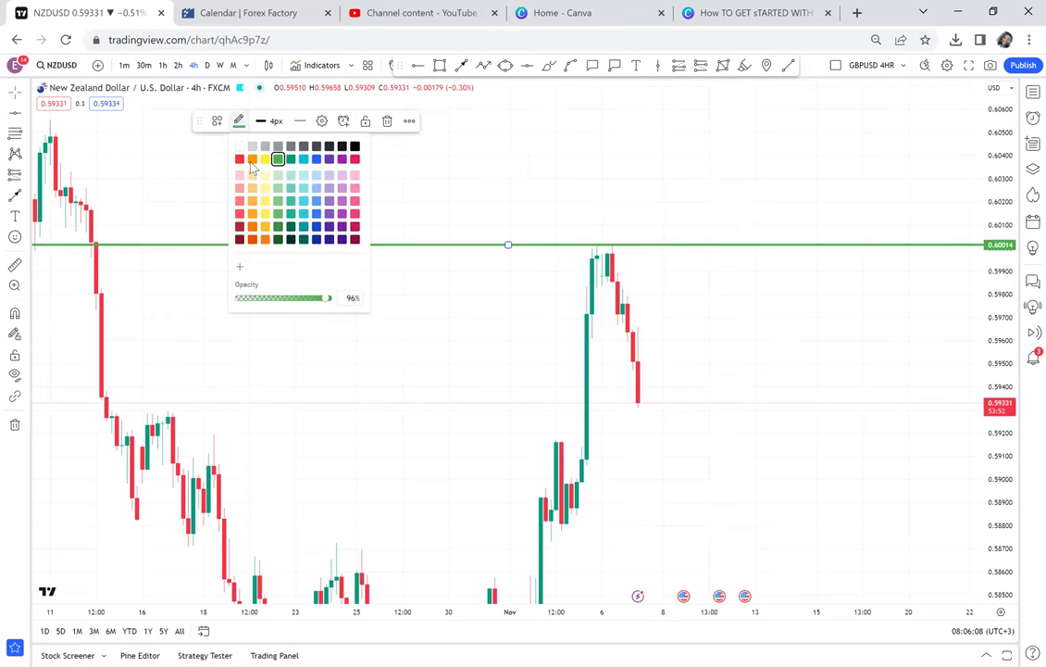
{"action": "left_click", "coordinate": [240, 161]}
- Switch the chart to the 2-hour timeframe and examine where the red line meets the mid-October candles
{"action": "left_click_drag", "start_coordinate": [449, 367], "coordinate": [498, 368]}
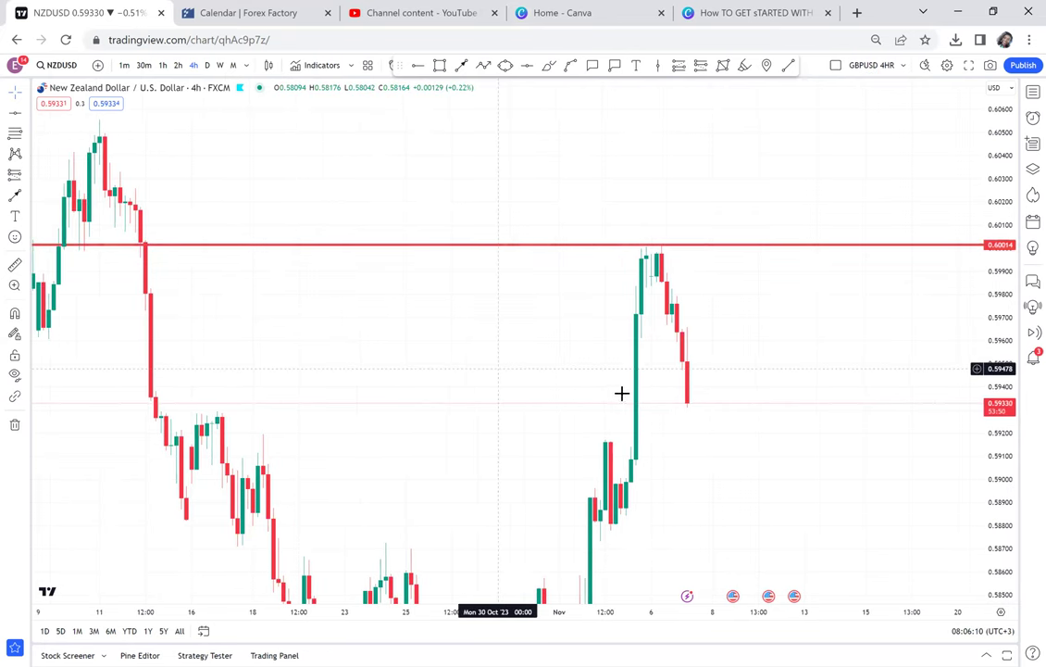
{"action": "left_click_drag", "start_coordinate": [616, 393], "coordinate": [739, 417]}
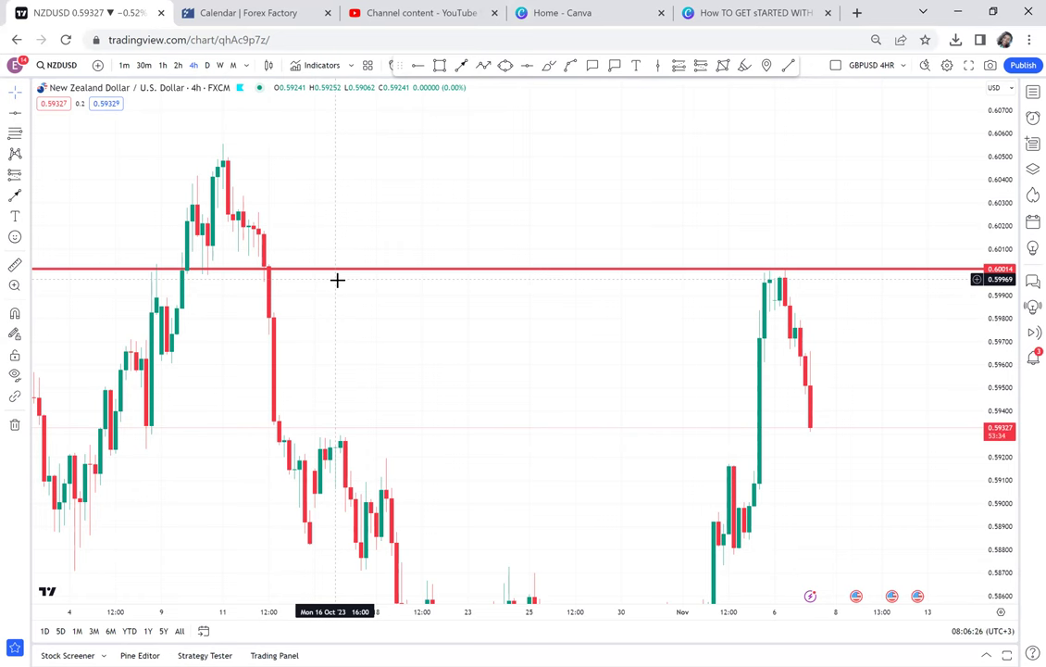
{"action": "left_click", "coordinate": [182, 70]}
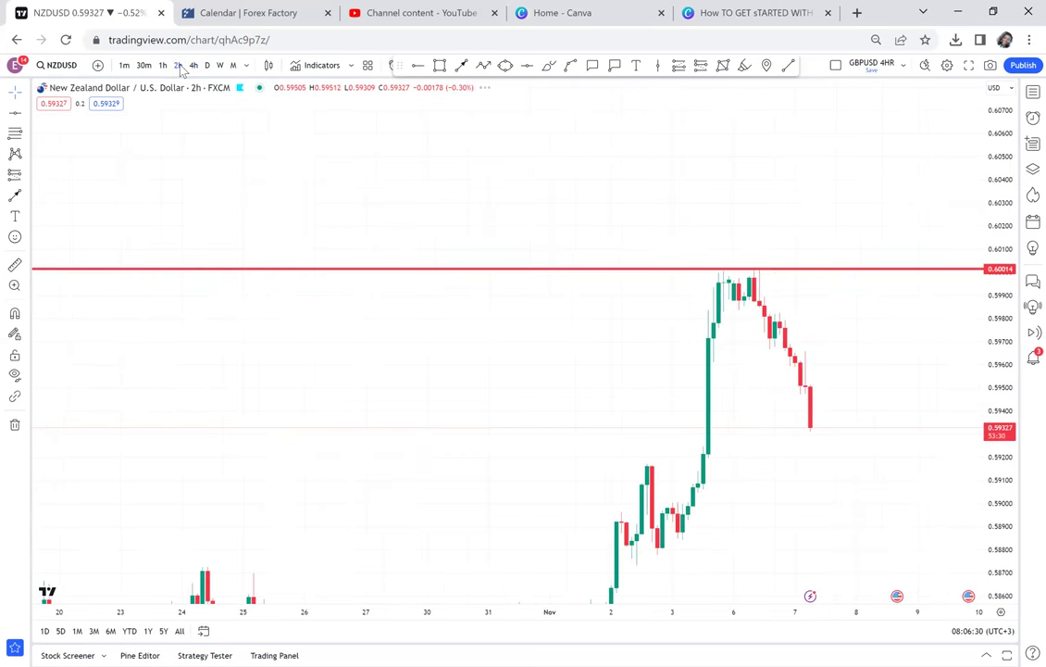
{"action": "scroll", "coordinate": [338, 168], "scroll_direction": "down", "scroll_amount": 5}
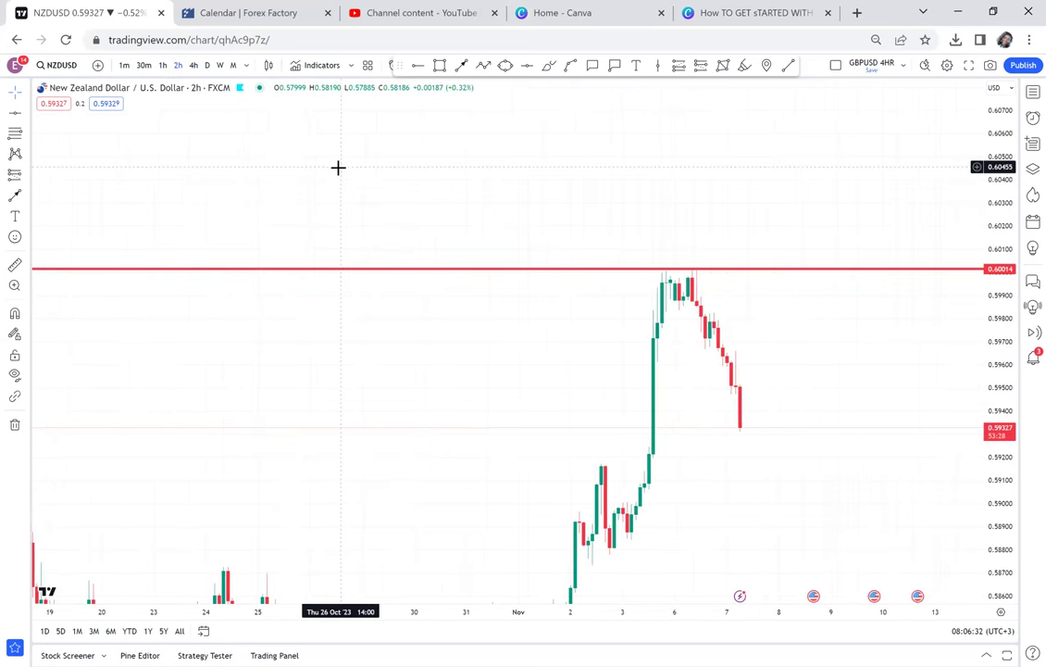
{"action": "scroll", "coordinate": [619, 171], "scroll_direction": "left", "scroll_amount": 5}
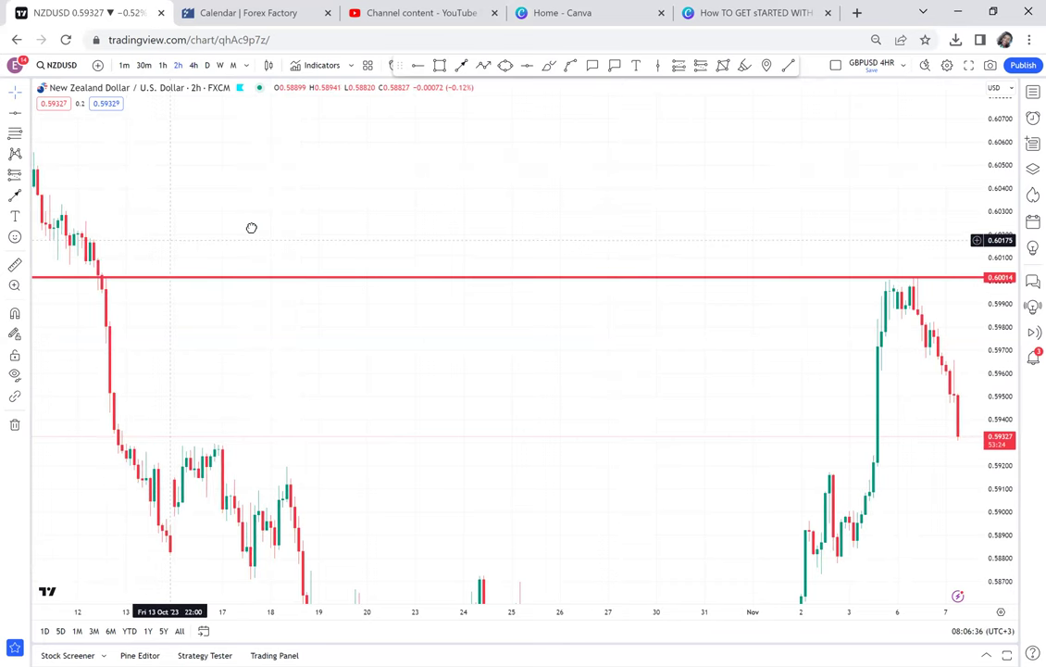
{"action": "scroll", "coordinate": [315, 225], "scroll_direction": "left", "scroll_amount": 3}
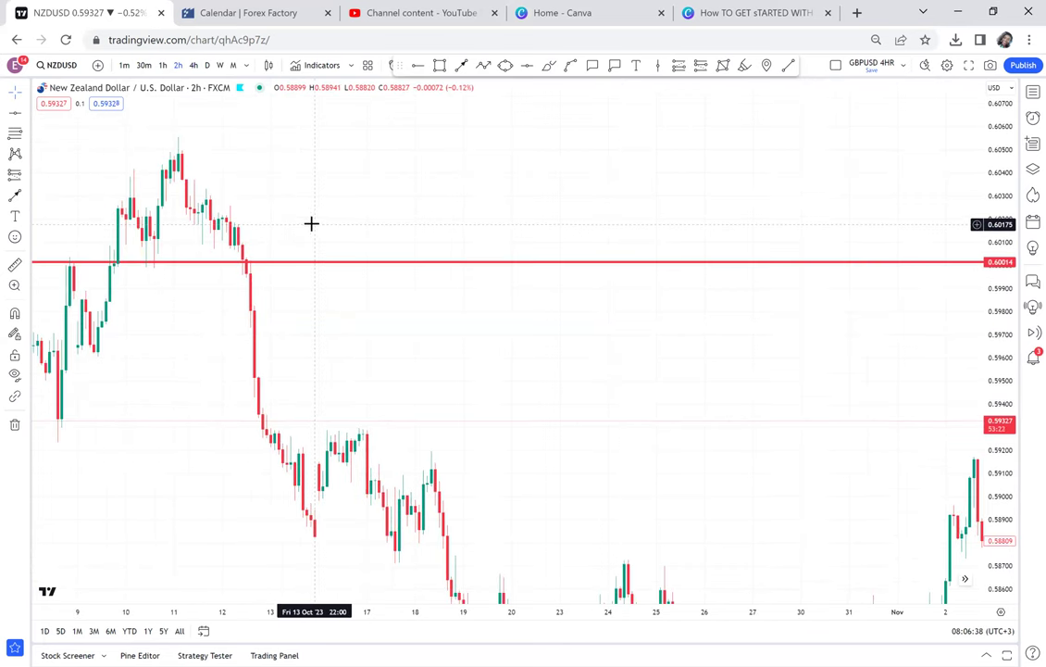
- Switch the chart to the 1-hour timeframe and move the red line to 0.60021 at the 12 October 2023 candles
{"action": "left_click", "coordinate": [164, 66]}
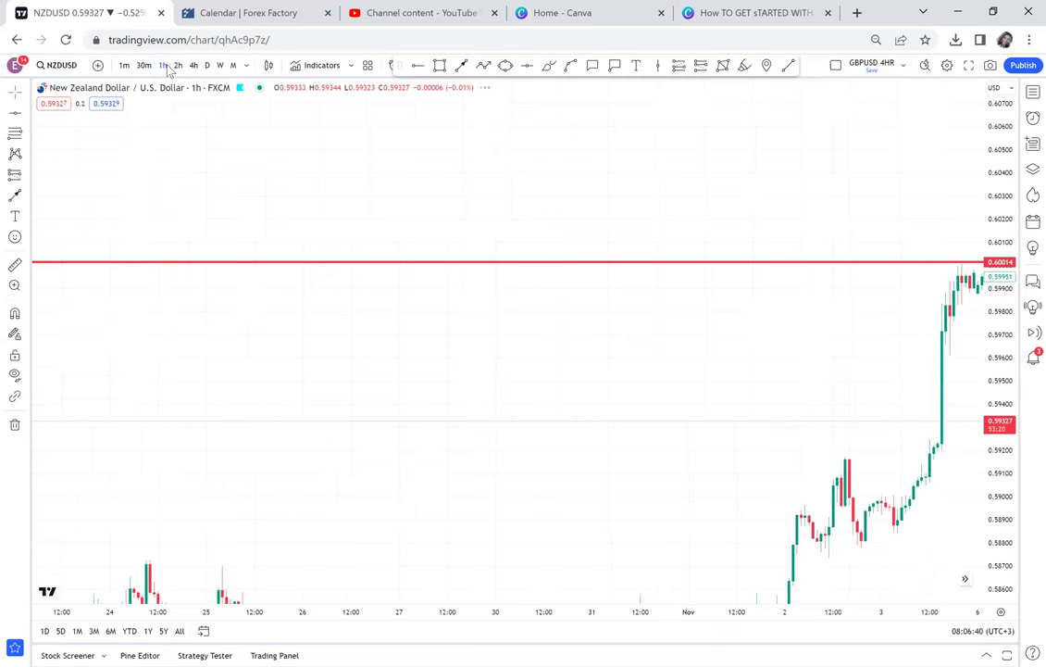
{"action": "scroll", "coordinate": [651, 224], "scroll_direction": "down", "scroll_amount": 5}
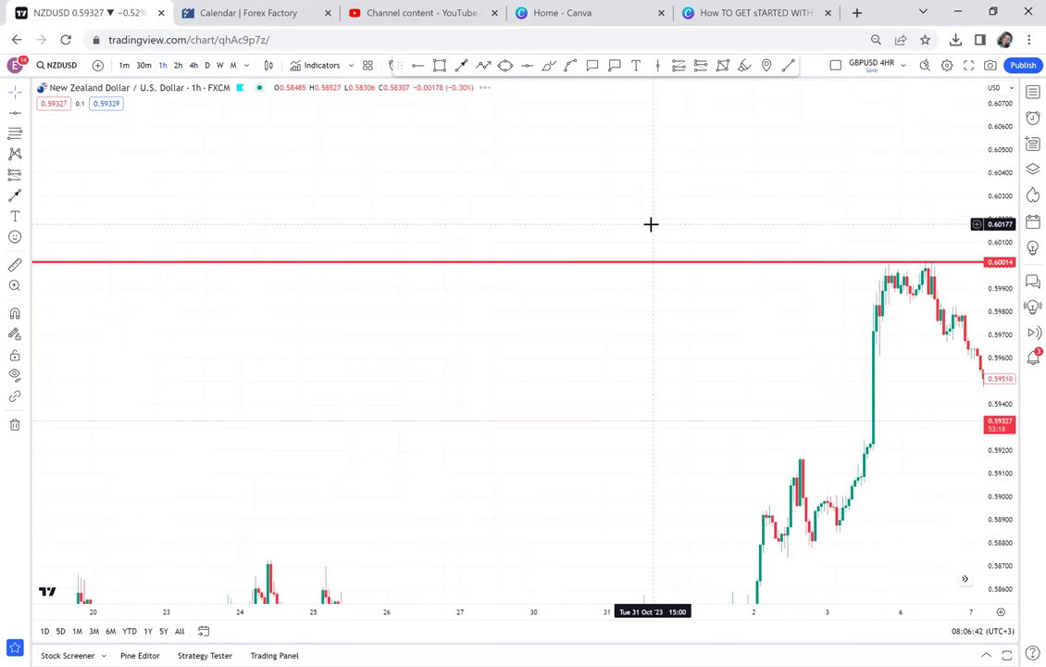
{"action": "scroll", "coordinate": [651, 224], "scroll_direction": "down", "scroll_amount": 1}
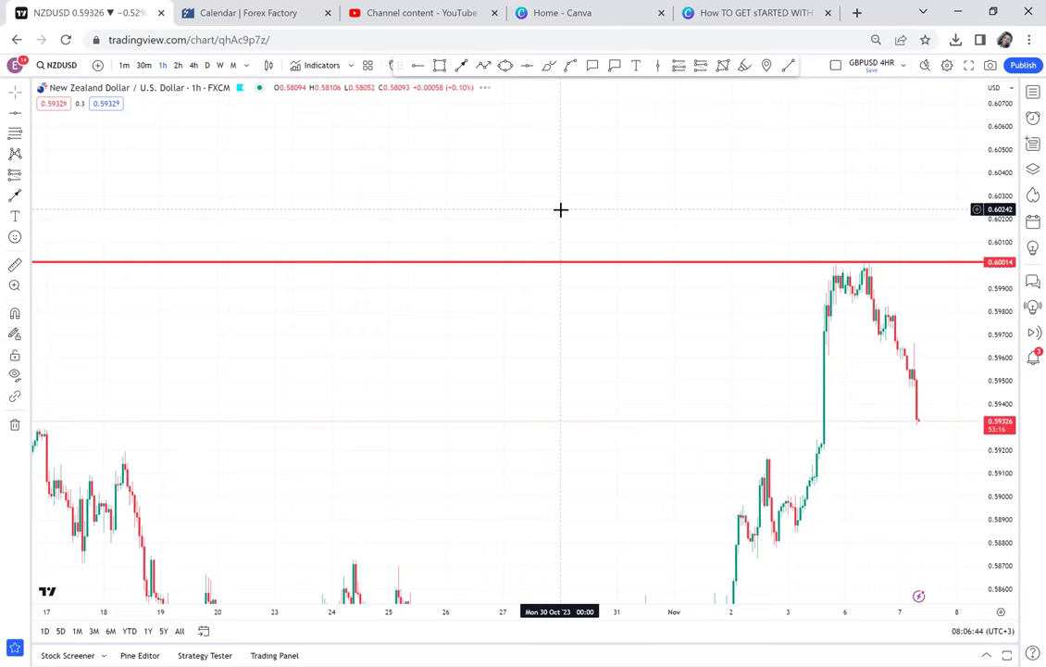
{"action": "left_click_drag", "start_coordinate": [190, 195], "coordinate": [750, 210]}
{"action": "left_click_drag", "start_coordinate": [998, 419], "coordinate": [677, 471]}
{"action": "scroll", "coordinate": [677, 471], "scroll_direction": "up", "scroll_amount": 3}
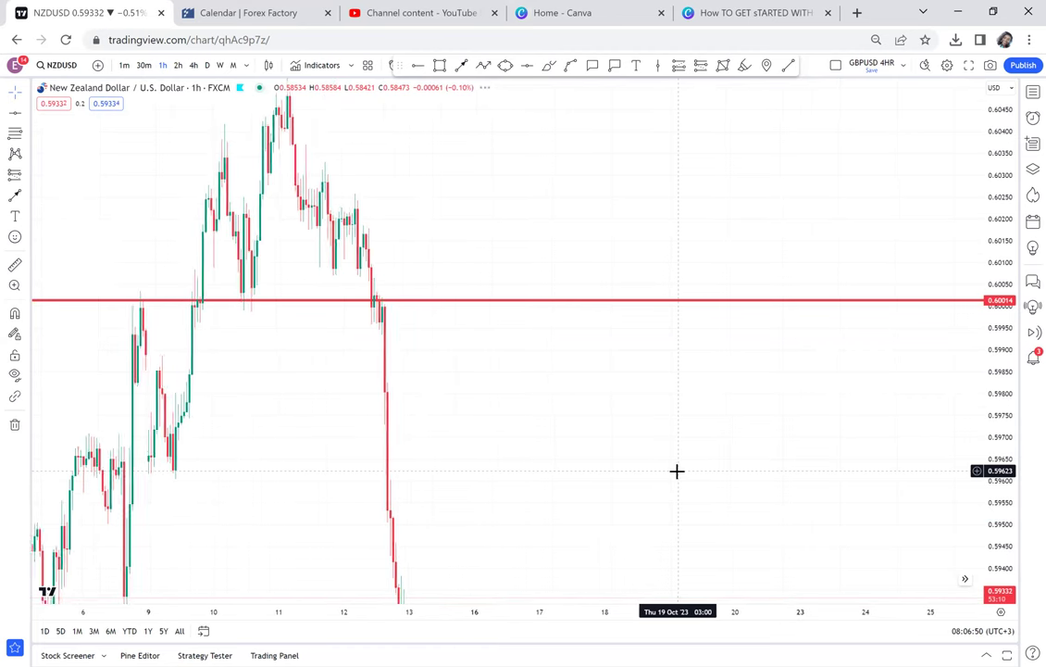
{"action": "scroll", "coordinate": [677, 471], "scroll_direction": "up", "scroll_amount": 3}
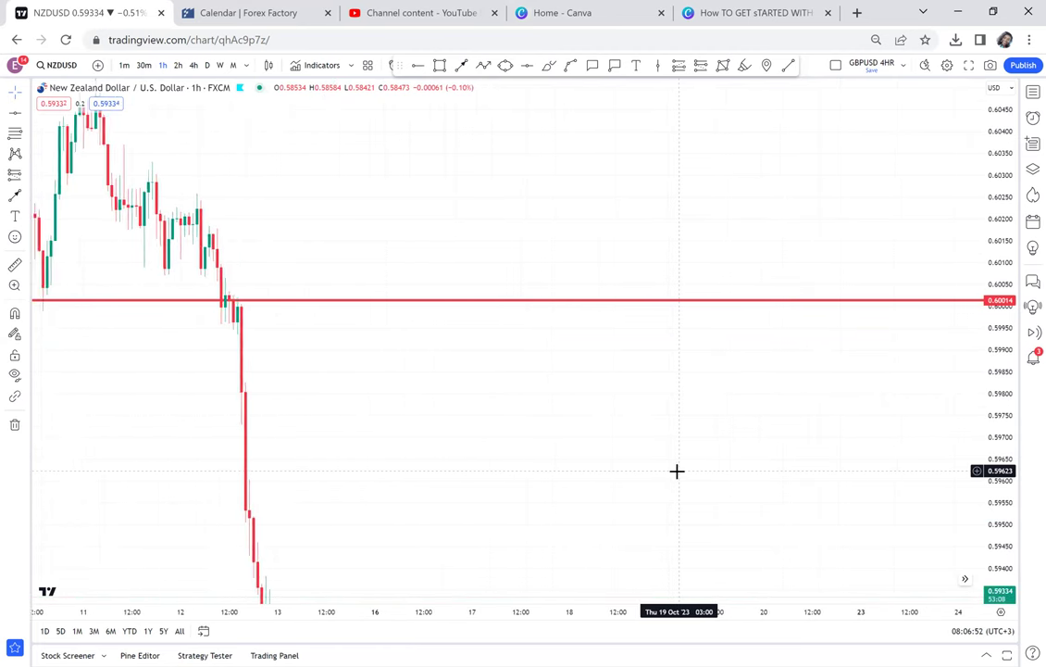
{"action": "left_click_drag", "start_coordinate": [999, 497], "coordinate": [759, 314]}
{"action": "left_click_drag", "start_coordinate": [397, 369], "coordinate": [621, 421]}
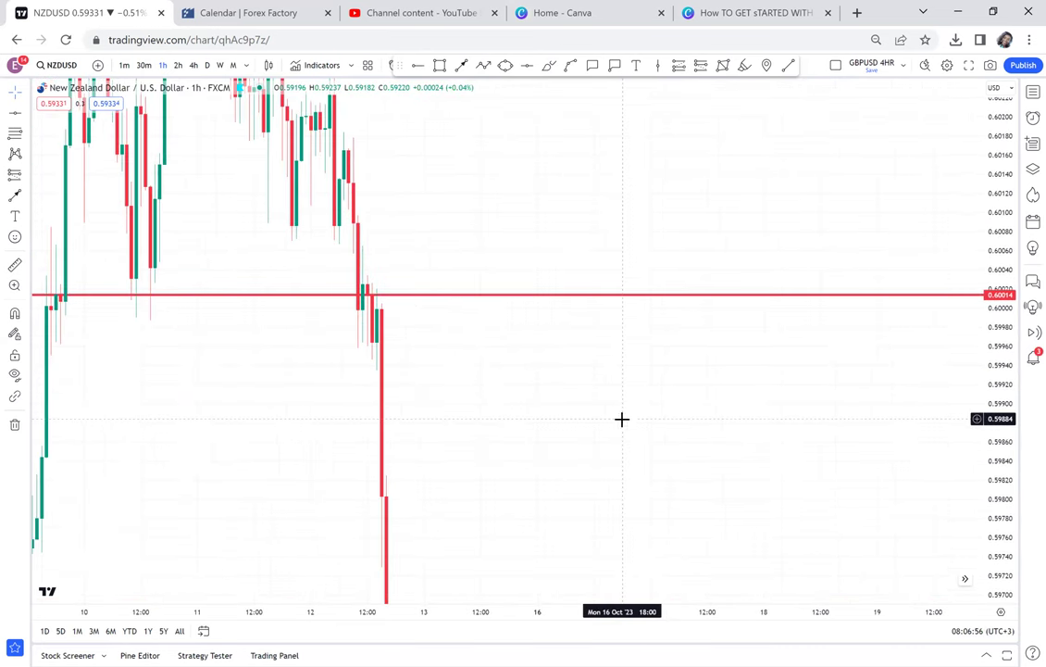
{"action": "left_click_drag", "start_coordinate": [421, 298], "coordinate": [408, 293]}
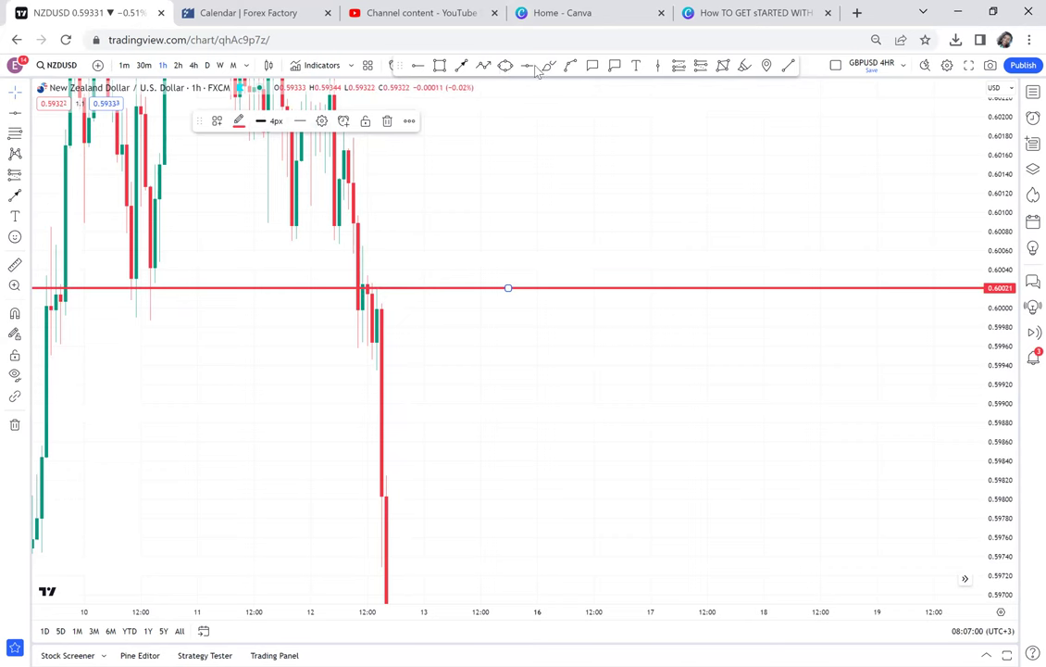
- Add a second red horizontal line at 0.59999 and draw a rectangle between both lines from 12 to 19 October 2023
{"action": "left_click", "coordinate": [513, 305]}
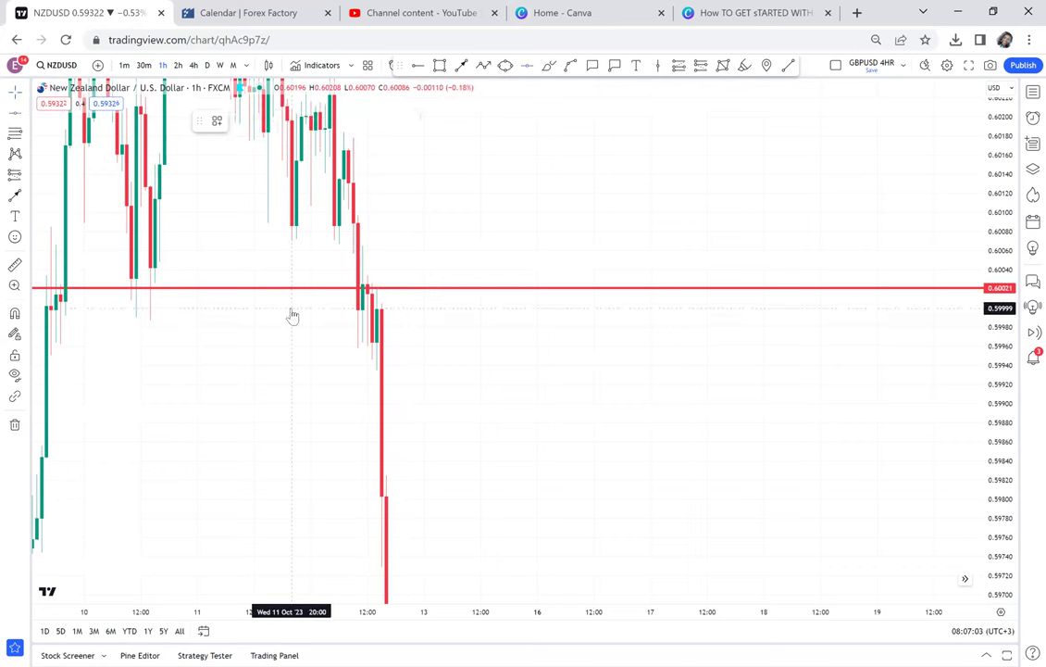
{"action": "key", "text": "alt+h"}
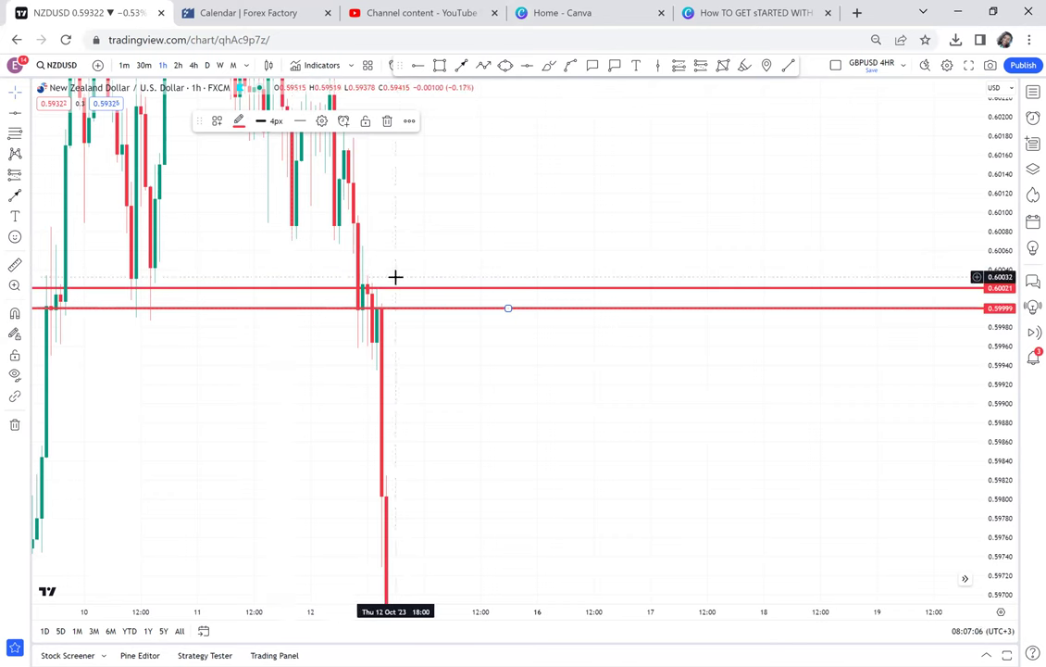
{"action": "left_click", "coordinate": [440, 65]}
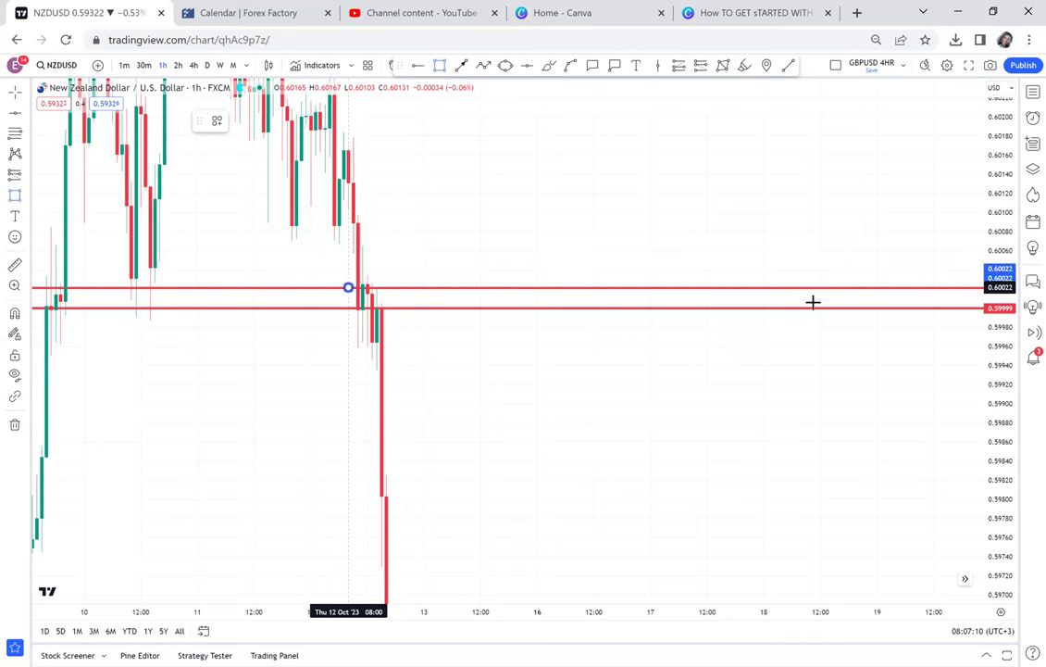
{"action": "left_click", "coordinate": [348, 287]}
{"action": "left_click", "coordinate": [939, 308]}
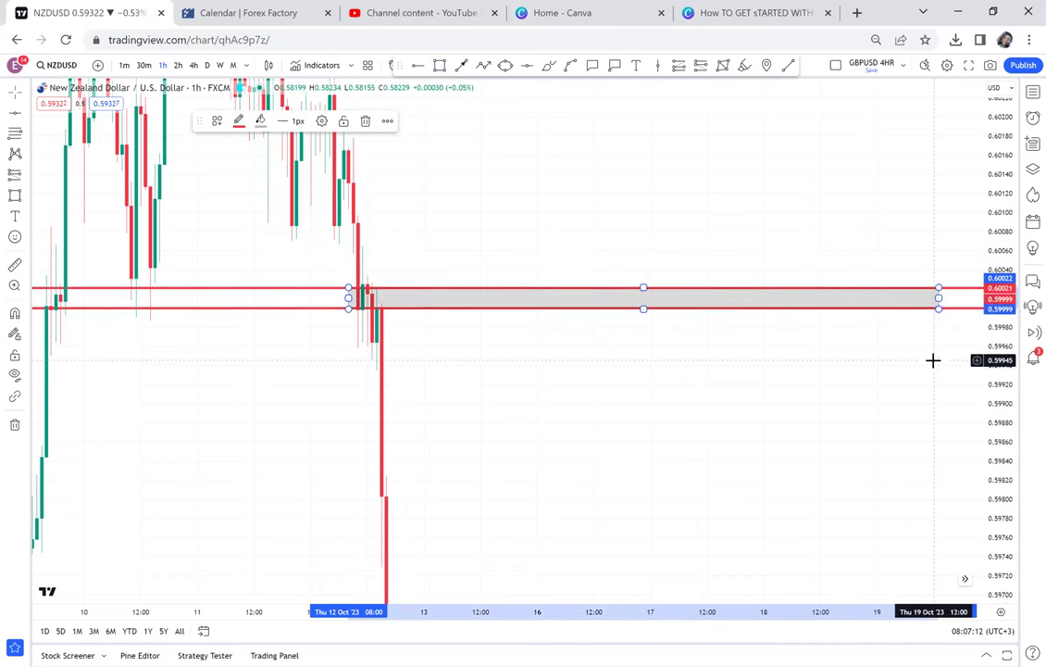
{"action": "left_click", "coordinate": [597, 340]}
- Extend the right edge of the rectangle between the two red lines to 8 November 2023
{"action": "scroll", "coordinate": [596, 339], "scroll_direction": "down", "scroll_amount": 3}
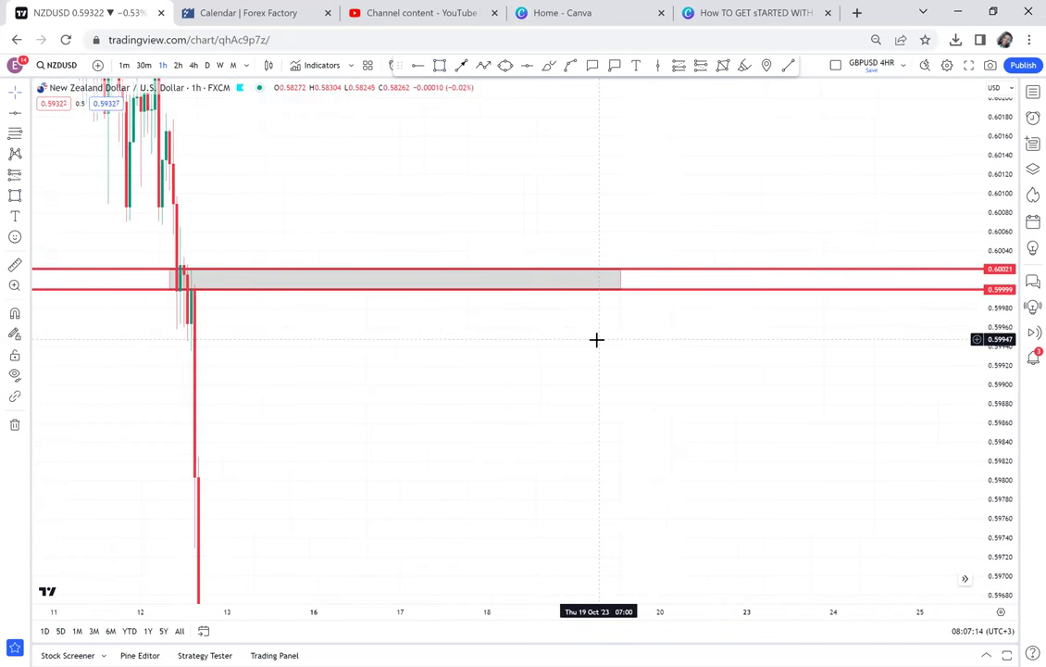
{"action": "scroll", "coordinate": [611, 324], "scroll_direction": "down", "scroll_amount": 2}
{"action": "left_click", "coordinate": [616, 278]}
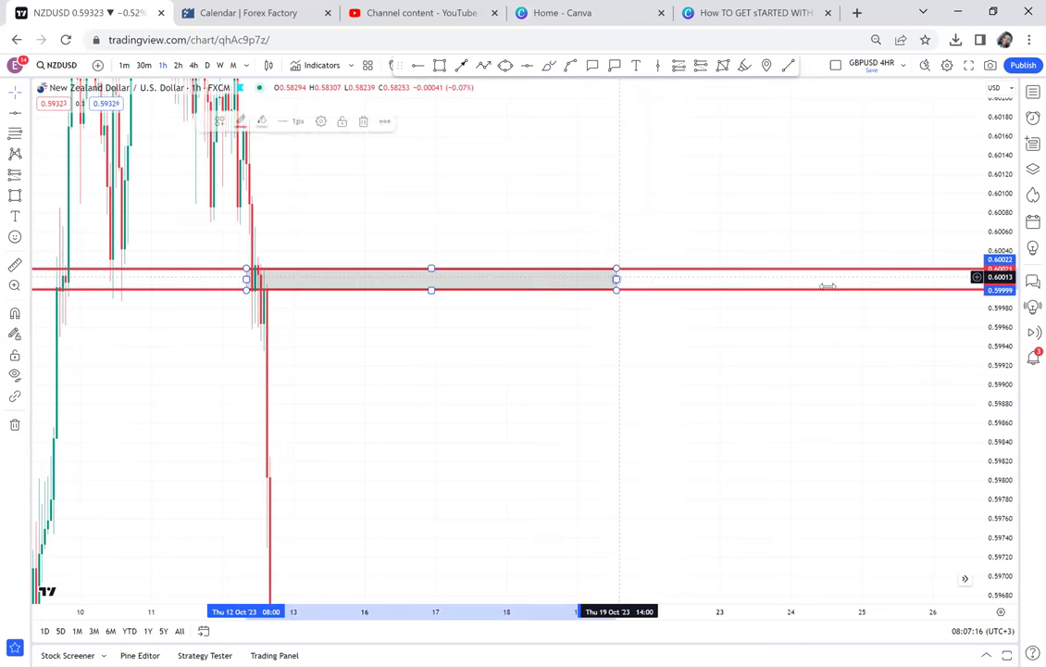
{"action": "left_click_drag", "start_coordinate": [828, 287], "coordinate": [922, 282]}
{"action": "left_click", "coordinate": [899, 366]}
{"action": "left_click_drag", "start_coordinate": [899, 367], "coordinate": [420, 400]}
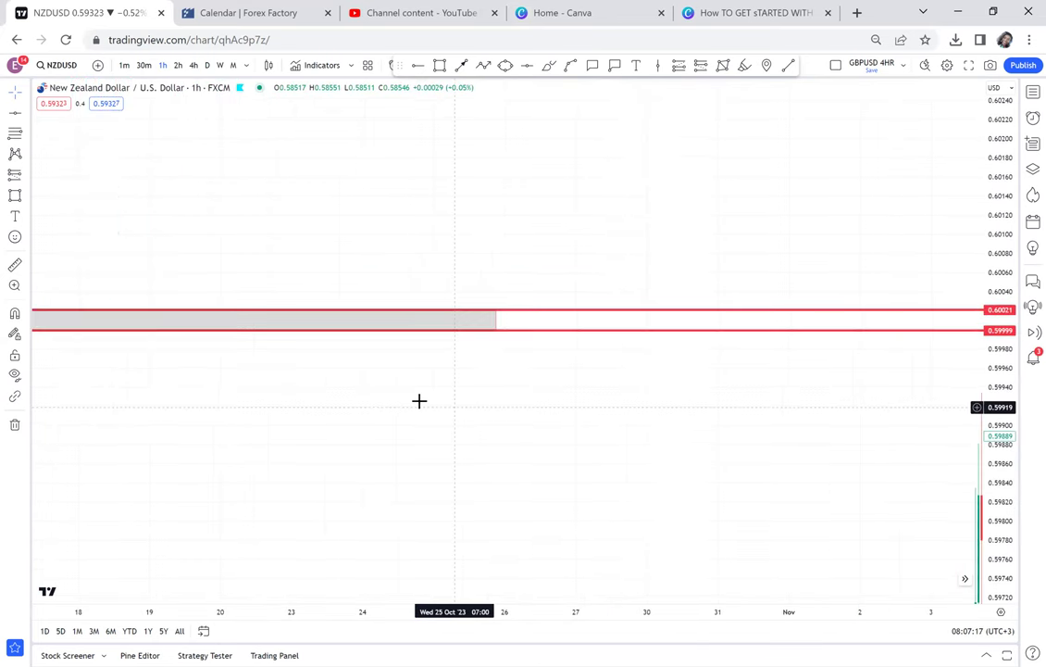
{"action": "left_click", "coordinate": [460, 313]}
{"action": "left_click_drag", "start_coordinate": [460, 313], "coordinate": [865, 313]}
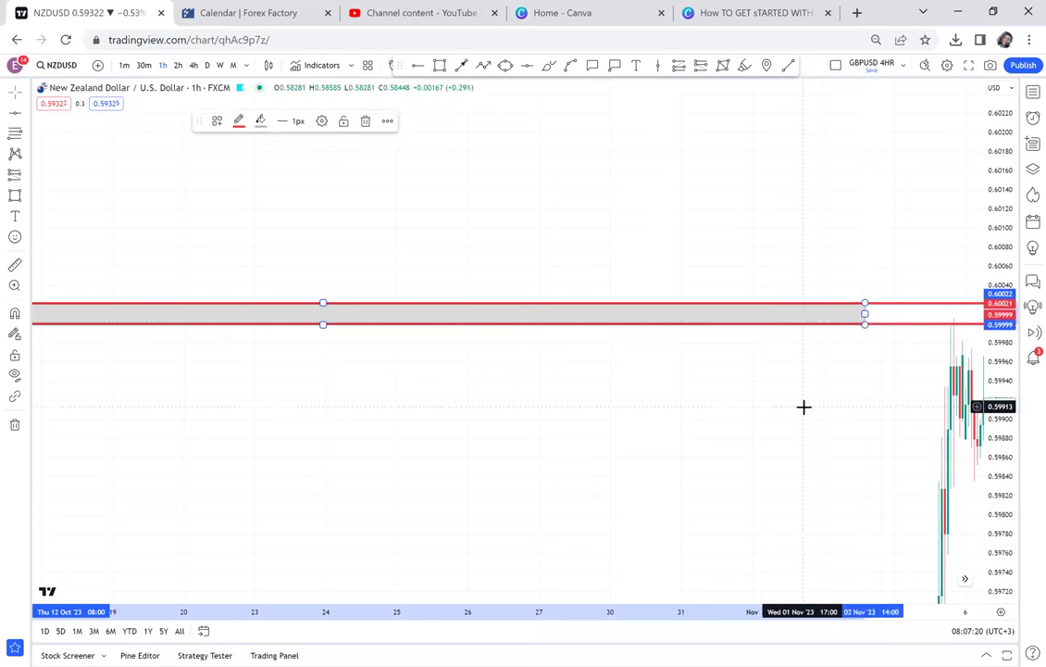
{"action": "left_click_drag", "start_coordinate": [651, 402], "coordinate": [428, 393]}
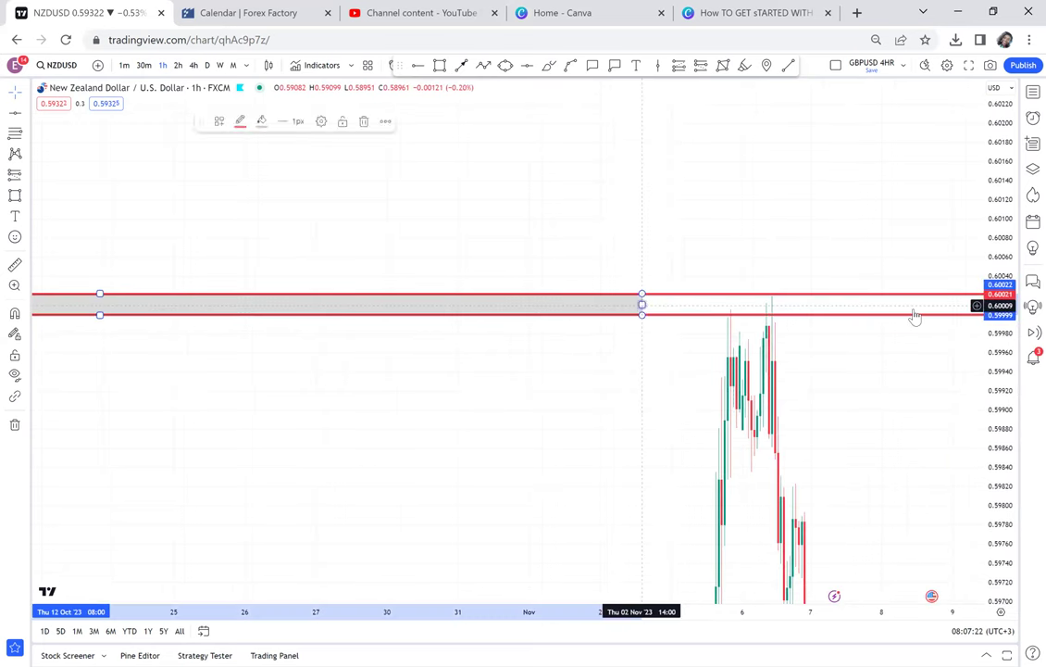
{"action": "left_click_drag", "start_coordinate": [915, 316], "coordinate": [913, 315]}
{"action": "scroll", "coordinate": [632, 364], "scroll_direction": "down", "scroll_amount": 3}
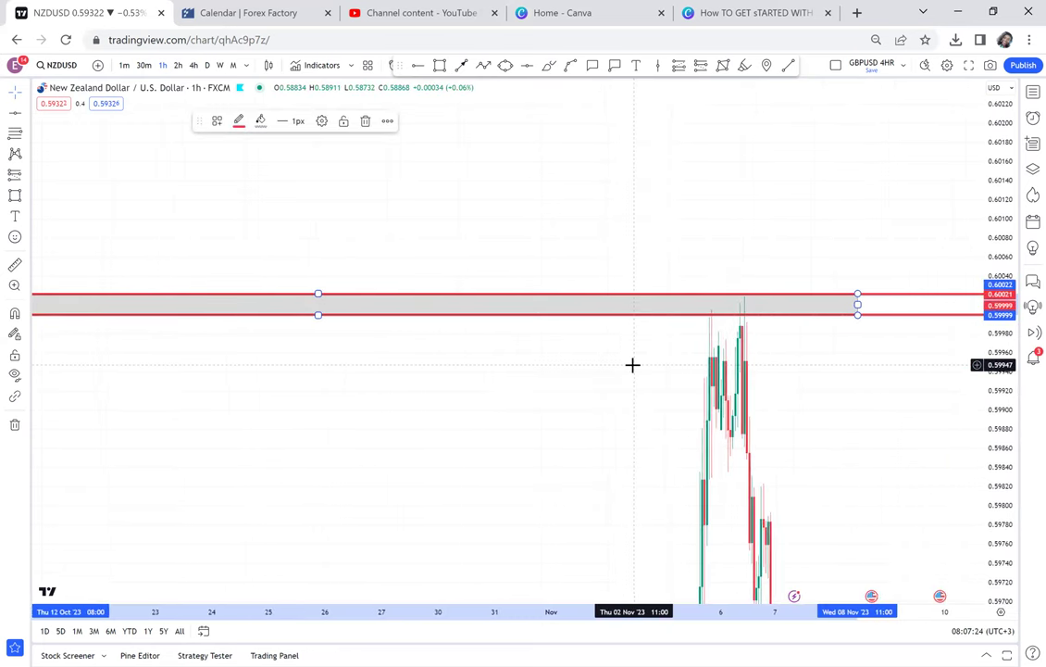
{"action": "left_click_drag", "start_coordinate": [632, 364], "coordinate": [760, 324]}
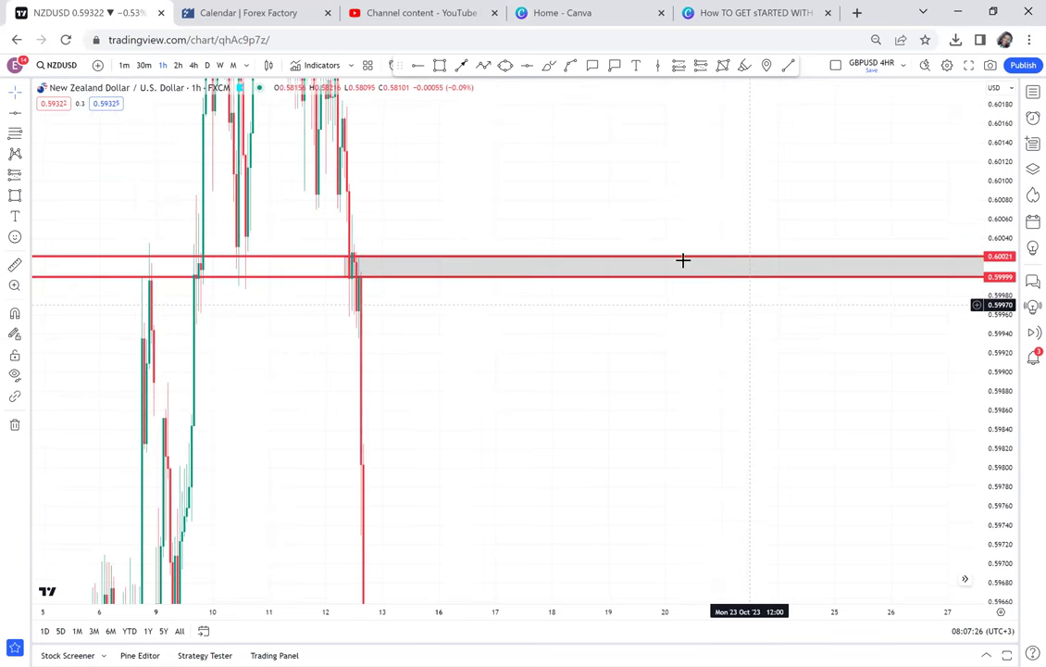
- Draw yellow ellipses around the 12 October candles and the early-November double peak at the zone between the red lines
{"action": "left_click", "coordinate": [505, 65]}
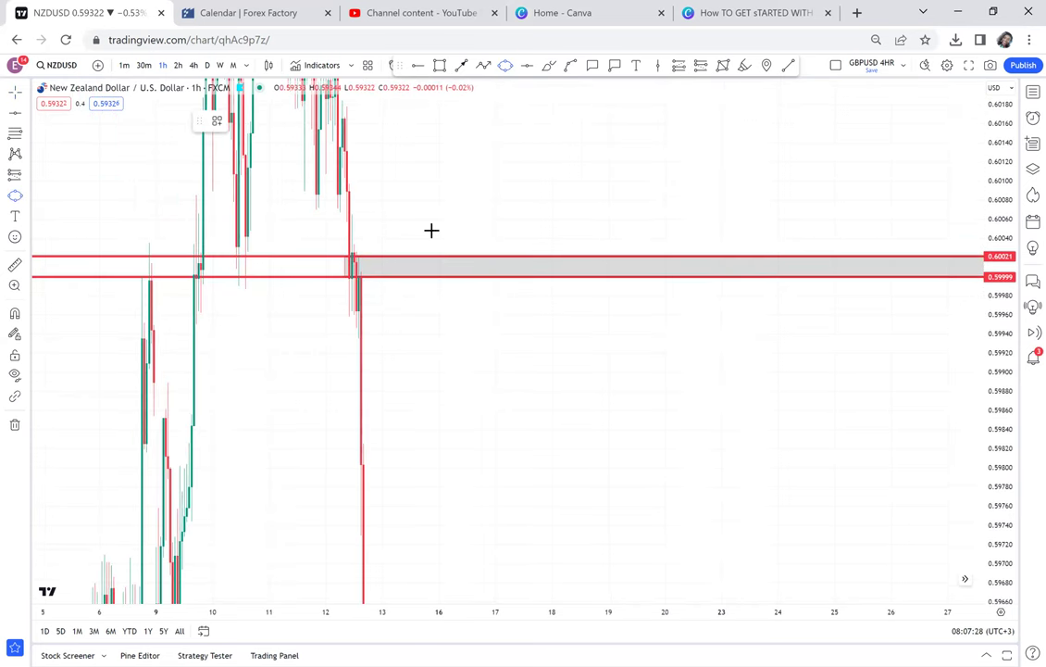
{"action": "left_click_drag", "start_coordinate": [336, 274], "coordinate": [380, 255]}
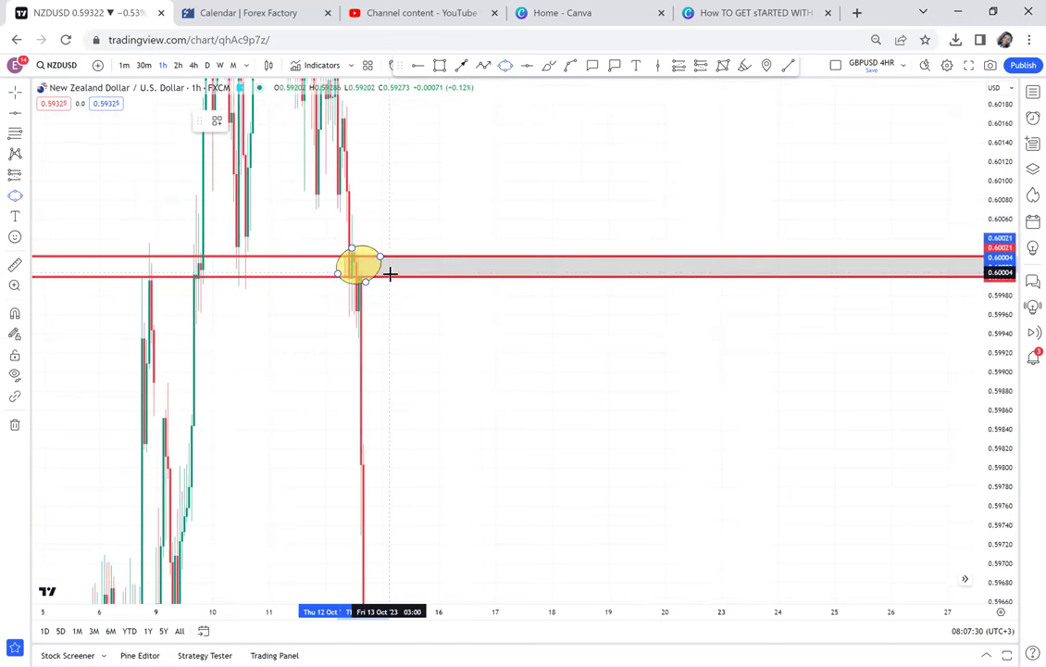
{"action": "scroll", "coordinate": [661, 323], "scroll_direction": "left", "scroll_amount": 5}
{"action": "scroll", "coordinate": [362, 309], "scroll_direction": "right", "scroll_amount": 8}
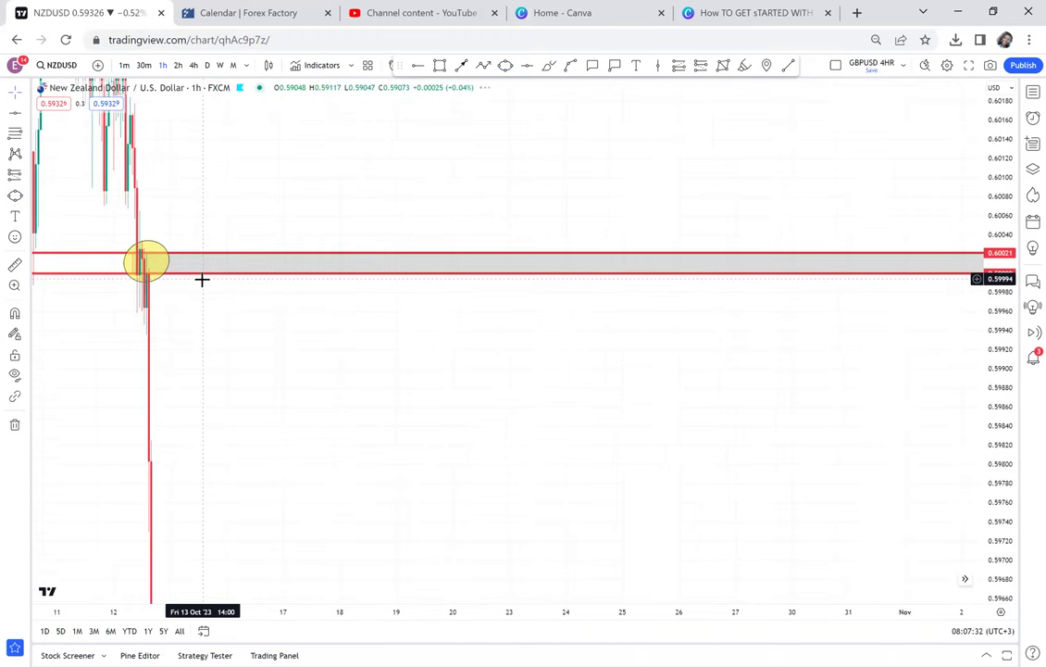
{"action": "scroll", "coordinate": [321, 327], "scroll_direction": "right", "scroll_amount": 10}
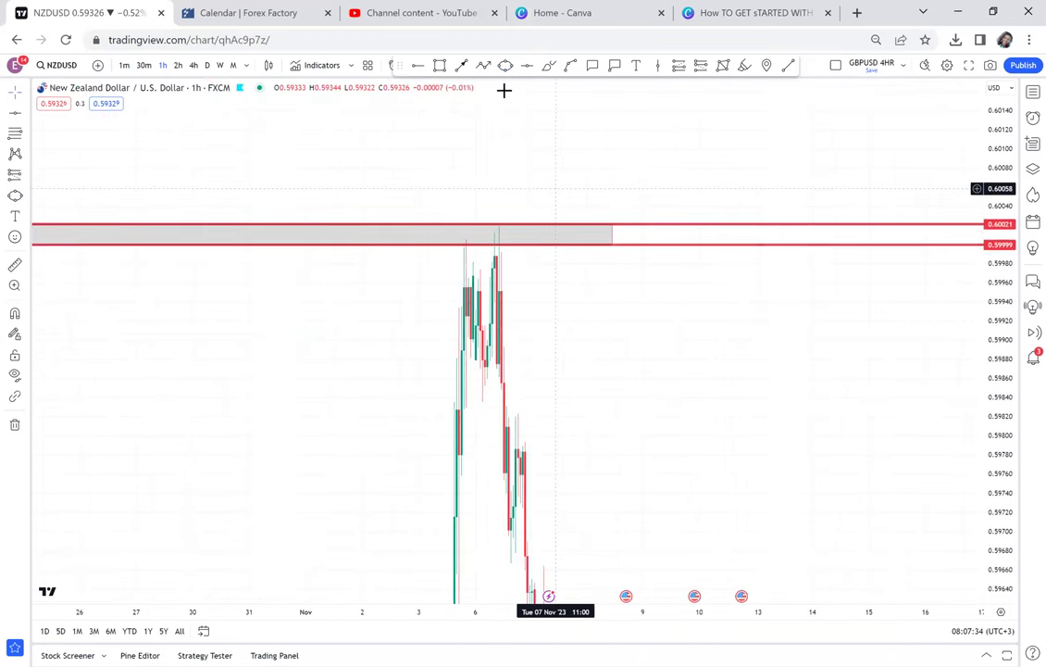
{"action": "left_click", "coordinate": [505, 65]}
{"action": "left_click", "coordinate": [430, 236]}
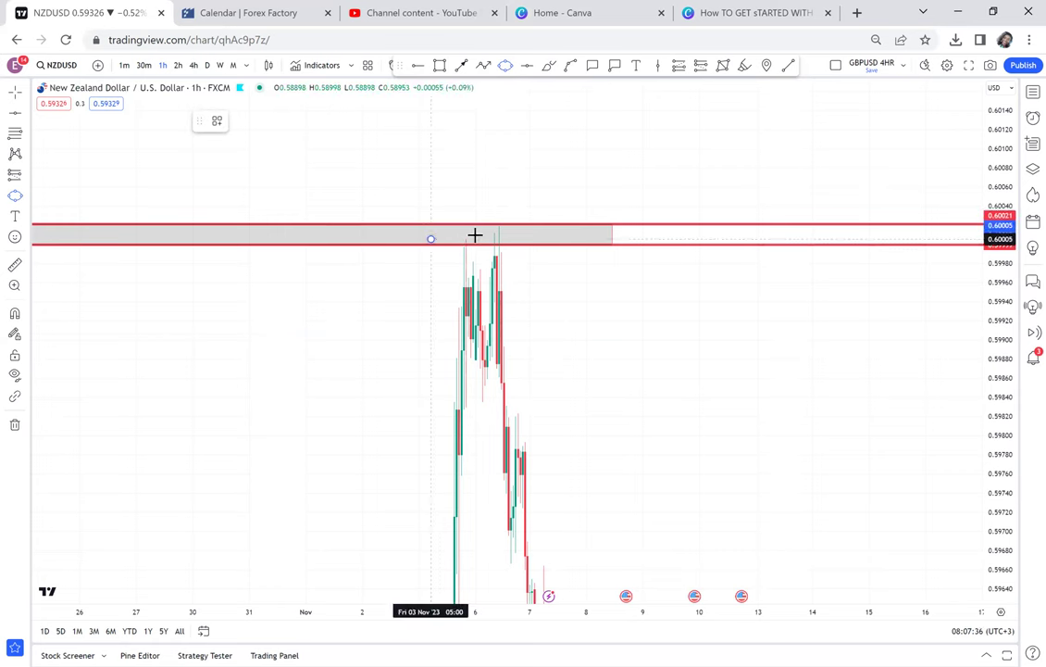
{"action": "left_click", "coordinate": [525, 224]}
{"action": "left_click", "coordinate": [533, 258]}
{"action": "left_click", "coordinate": [661, 264]}
- Place a red horizontal line at 0.57729 under the late-October low
{"action": "left_click_drag", "start_coordinate": [718, 251], "coordinate": [886, 218]}
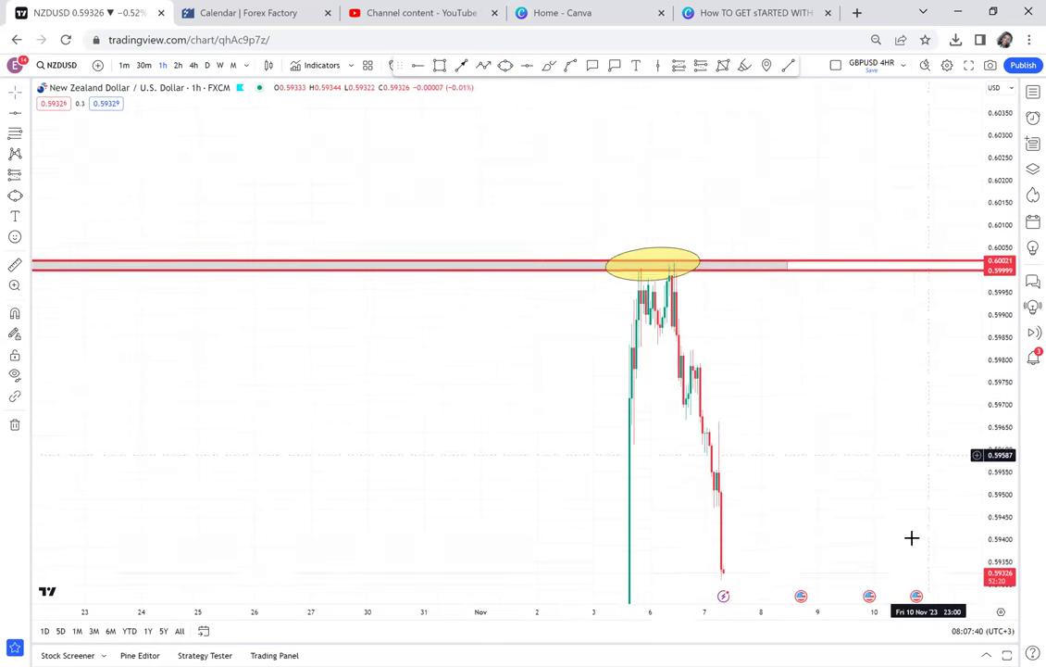
{"action": "scroll", "coordinate": [778, 507], "scroll_direction": "down", "scroll_amount": 3}
{"action": "left_click_drag", "start_coordinate": [777, 507], "coordinate": [876, 246]}
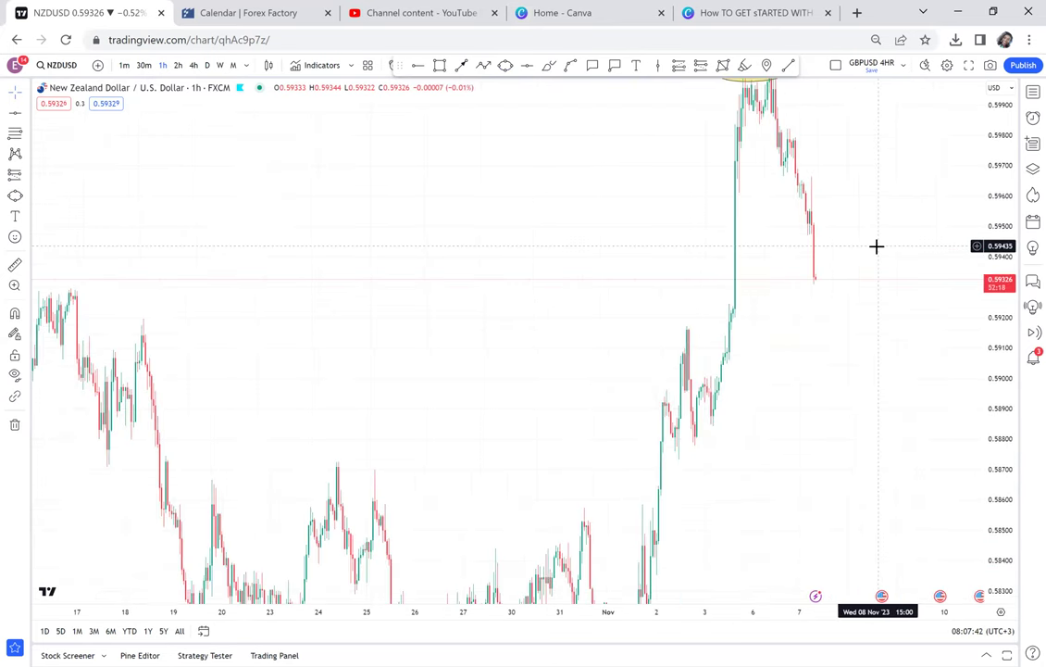
{"action": "scroll", "coordinate": [787, 318], "scroll_direction": "up", "scroll_amount": 3}
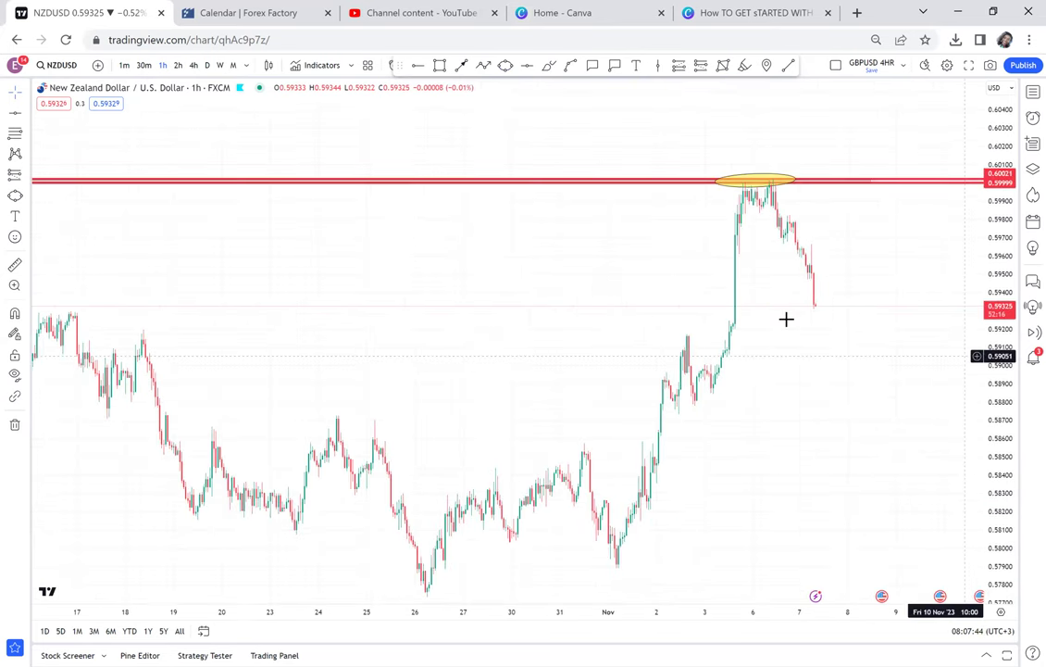
{"action": "left_click_drag", "start_coordinate": [551, 355], "coordinate": [608, 294]}
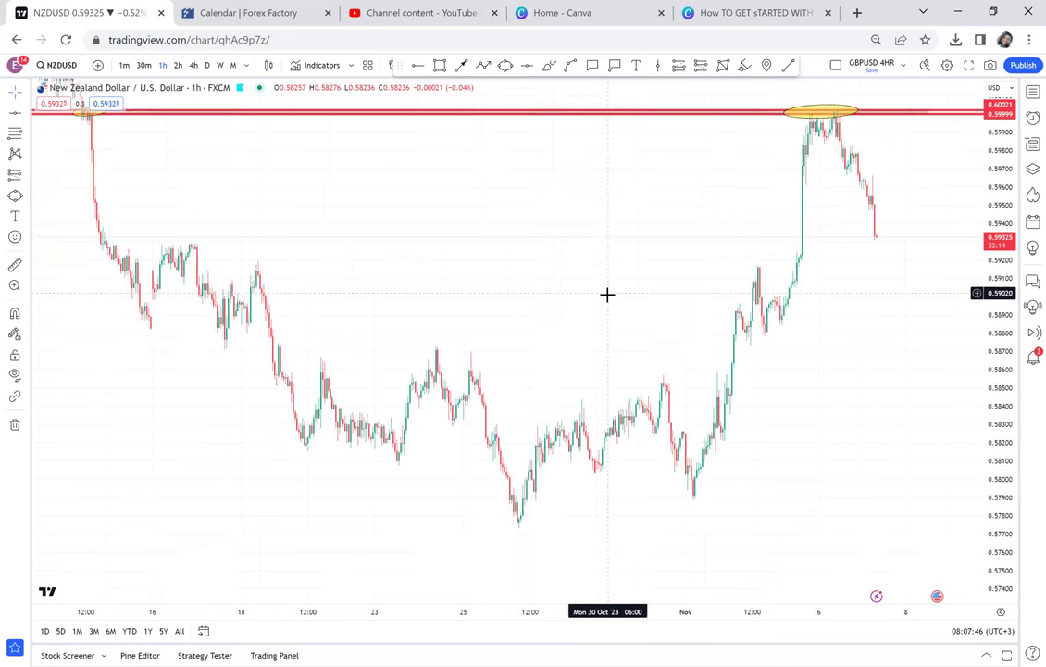
{"action": "left_click", "coordinate": [527, 69]}
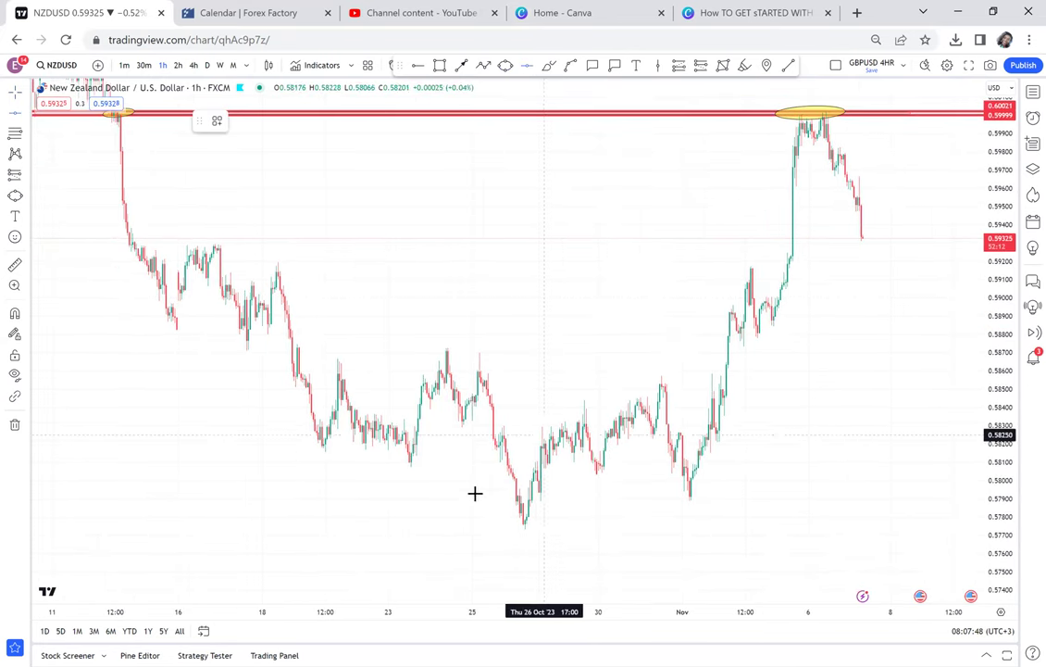
{"action": "left_click", "coordinate": [432, 529]}
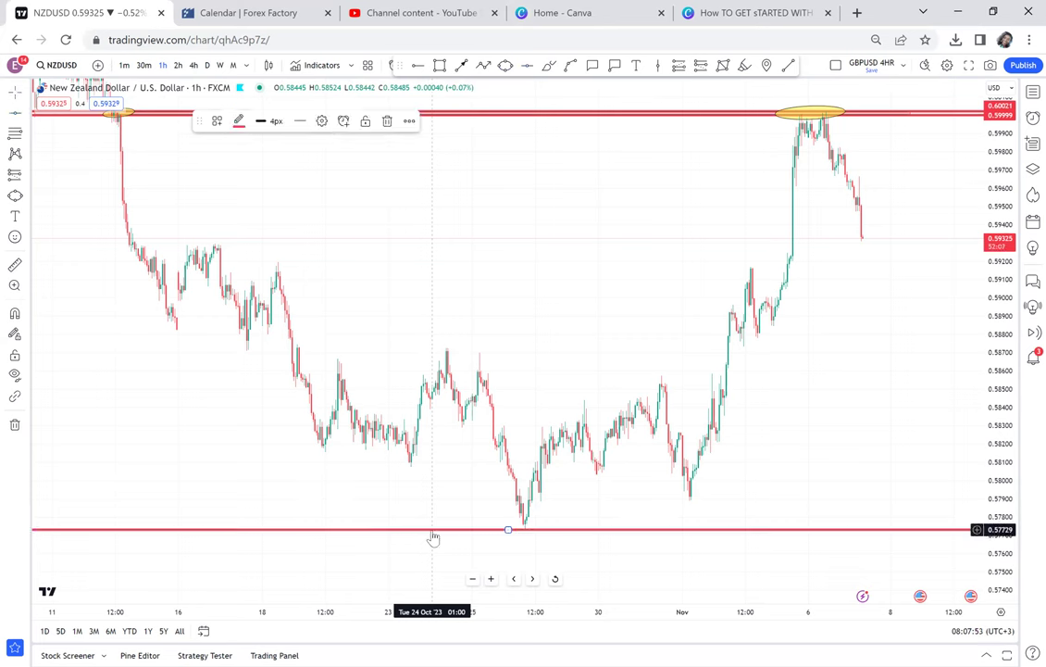
- Measure the price range from the upper red zone at 12 October down to the lower red line at 6 November 2023
{"action": "left_click", "coordinate": [15, 266]}
{"action": "left_click", "coordinate": [123, 111]}
{"action": "left_click_drag", "start_coordinate": [123, 111], "coordinate": [821, 529]}
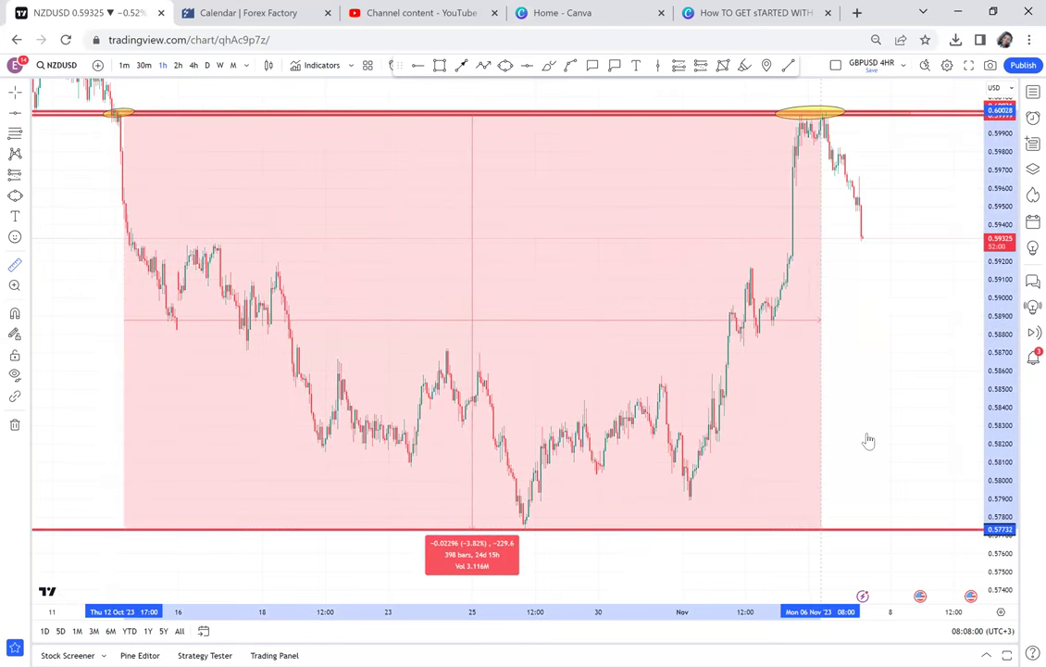
- Place a horizontal line at 0.58878, midway between the upper zone and the lower red line, and color it green
{"action": "left_click", "coordinate": [741, 322]}
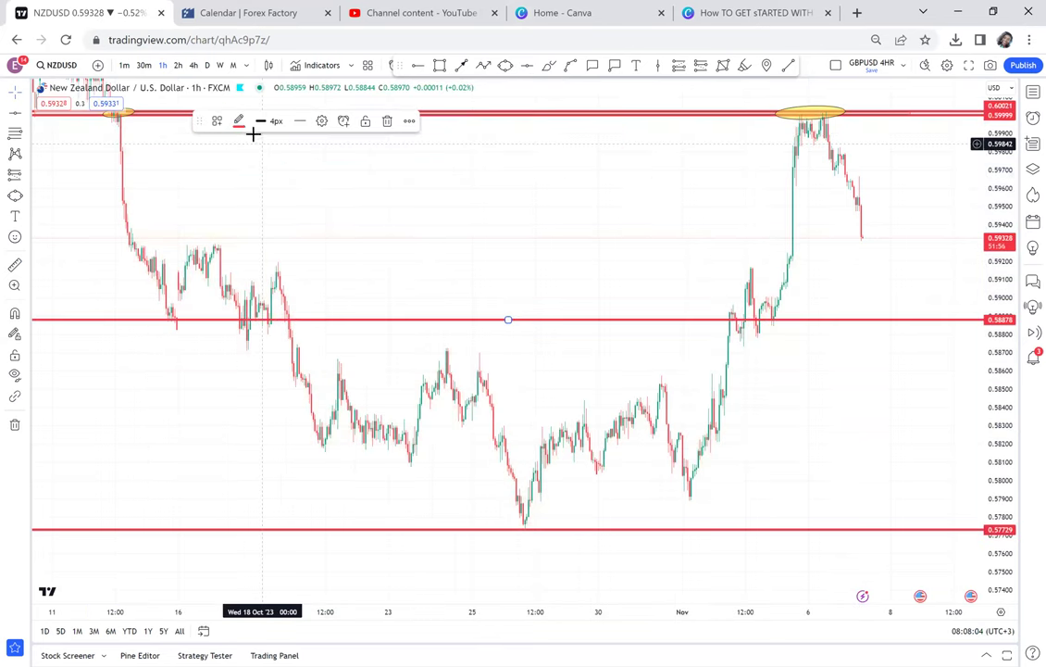
{"action": "left_click", "coordinate": [239, 121]}
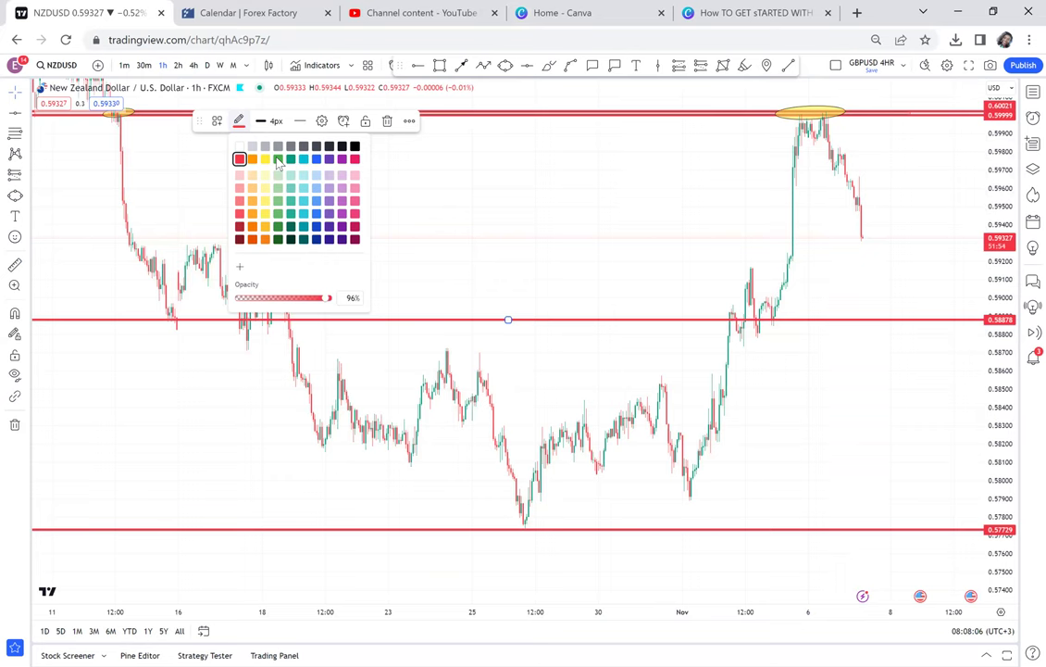
{"action": "left_click", "coordinate": [278, 158]}
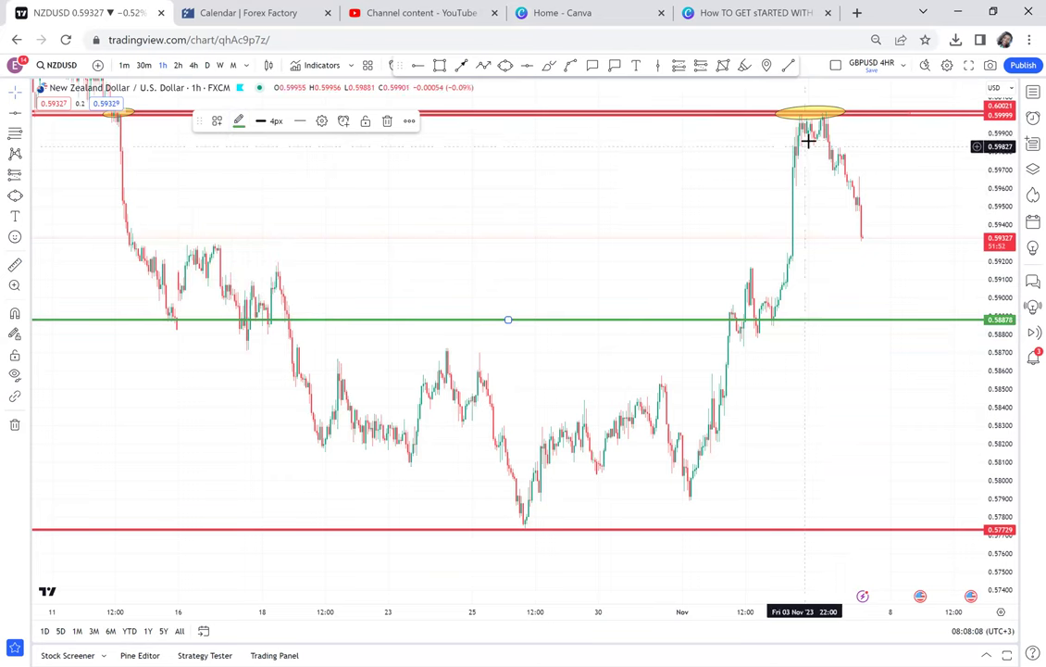
- Place a black horizontal ray at 0.59838 starting from the 3 November 2023 candle, below the double peak
{"action": "left_click_drag", "start_coordinate": [862, 169], "coordinate": [571, 330]}
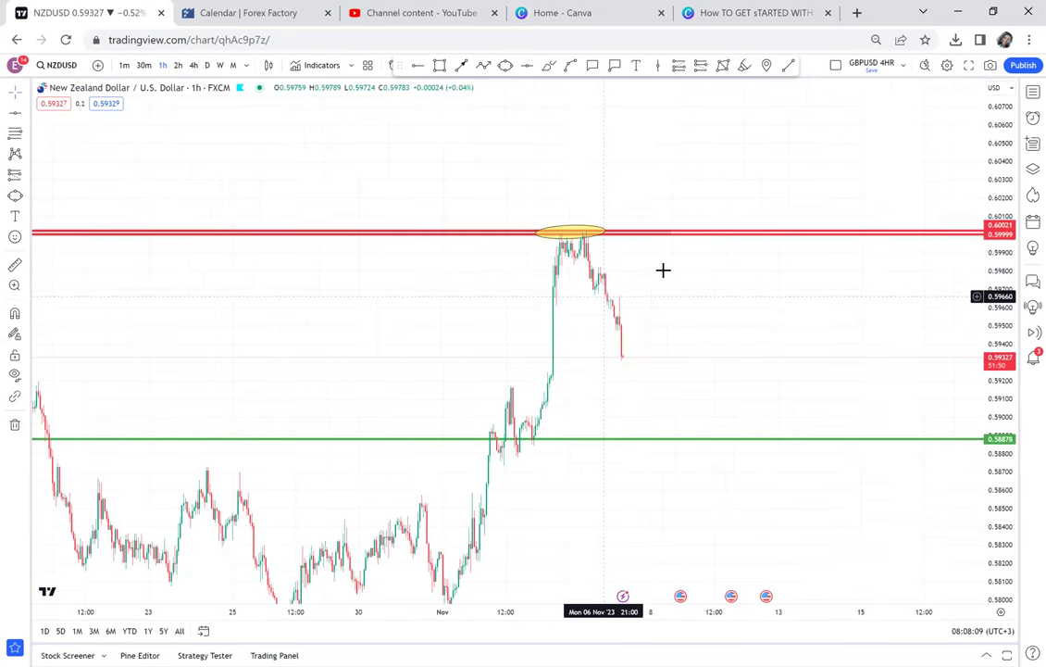
{"action": "scroll", "coordinate": [813, 391], "scroll_direction": "up", "scroll_amount": 2}
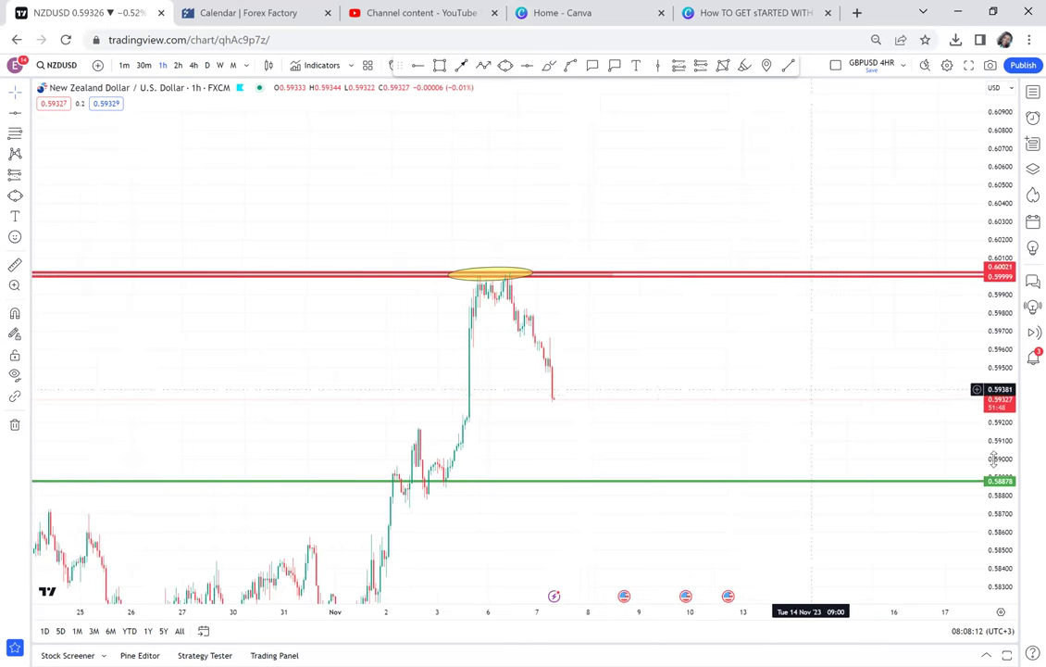
{"action": "scroll", "coordinate": [750, 237], "scroll_direction": "up", "scroll_amount": 3}
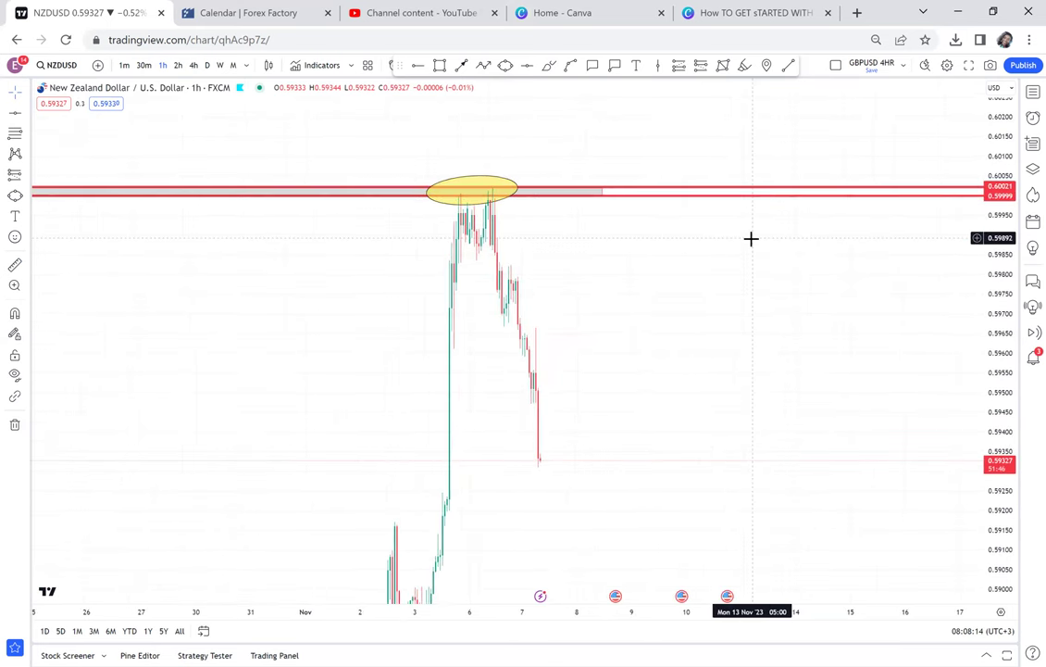
{"action": "scroll", "coordinate": [750, 237], "scroll_direction": "up", "scroll_amount": 3}
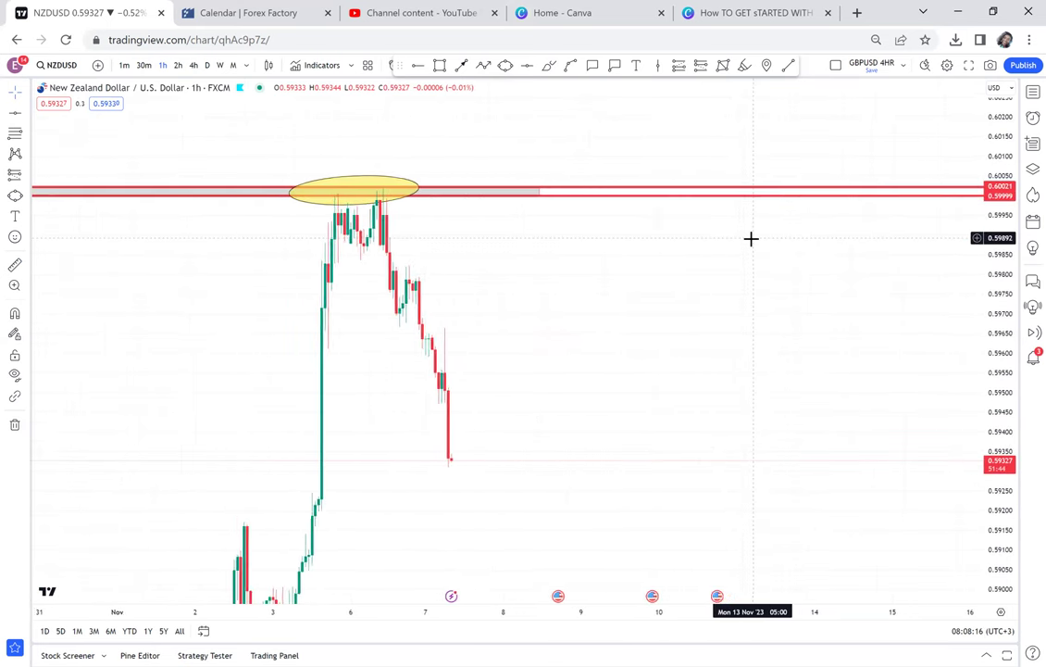
{"action": "left_click_drag", "start_coordinate": [562, 251], "coordinate": [709, 292]}
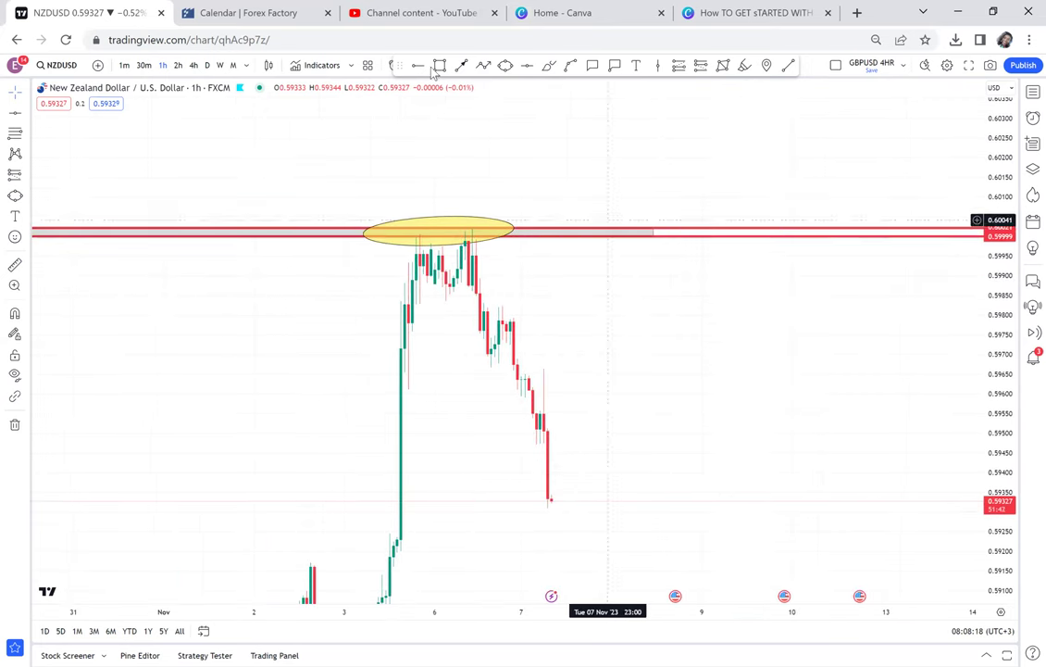
{"action": "left_click", "coordinate": [408, 299]}
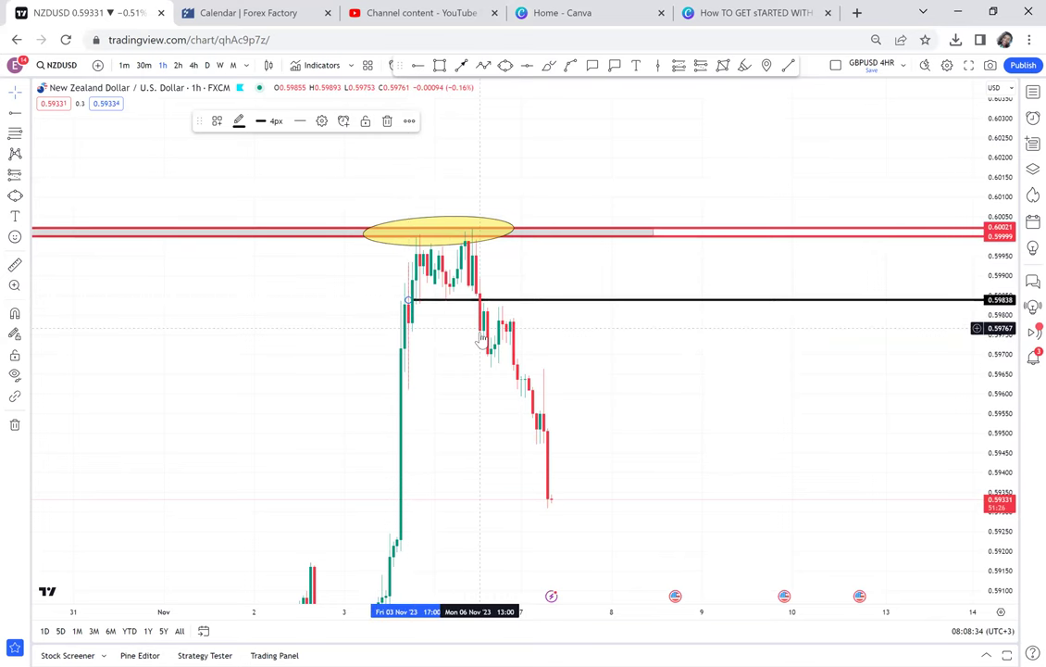
- Measure the drop from the 6 November candles just below the black ray down to the latest low
{"action": "left_click_drag", "start_coordinate": [487, 290], "coordinate": [464, 209]}
{"action": "left_click", "coordinate": [15, 266]}
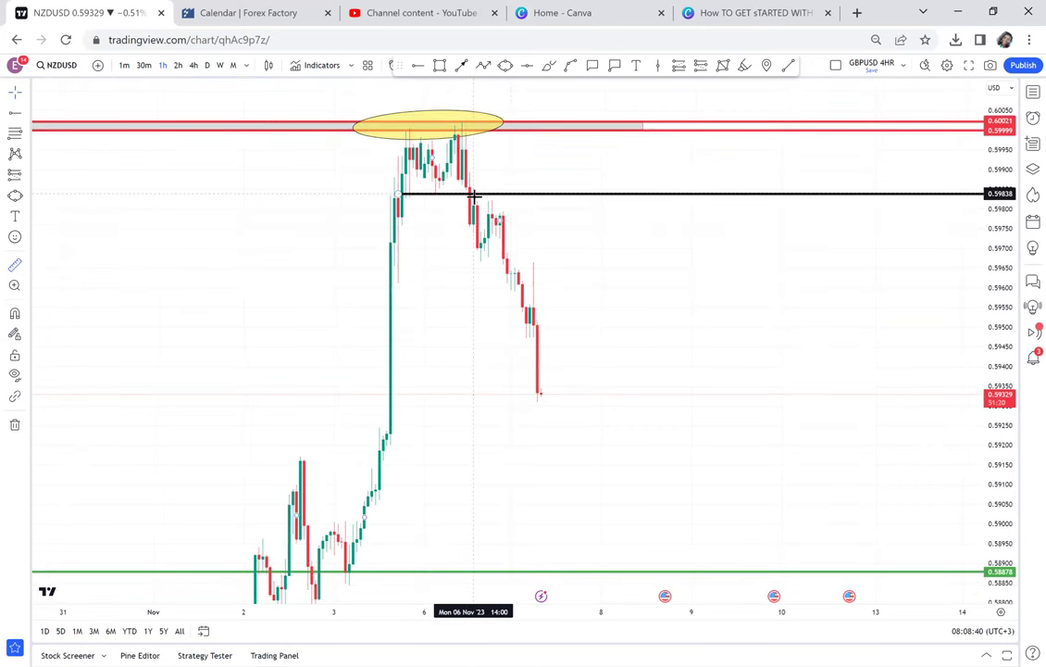
{"action": "left_click_drag", "start_coordinate": [468, 222], "coordinate": [590, 399]}
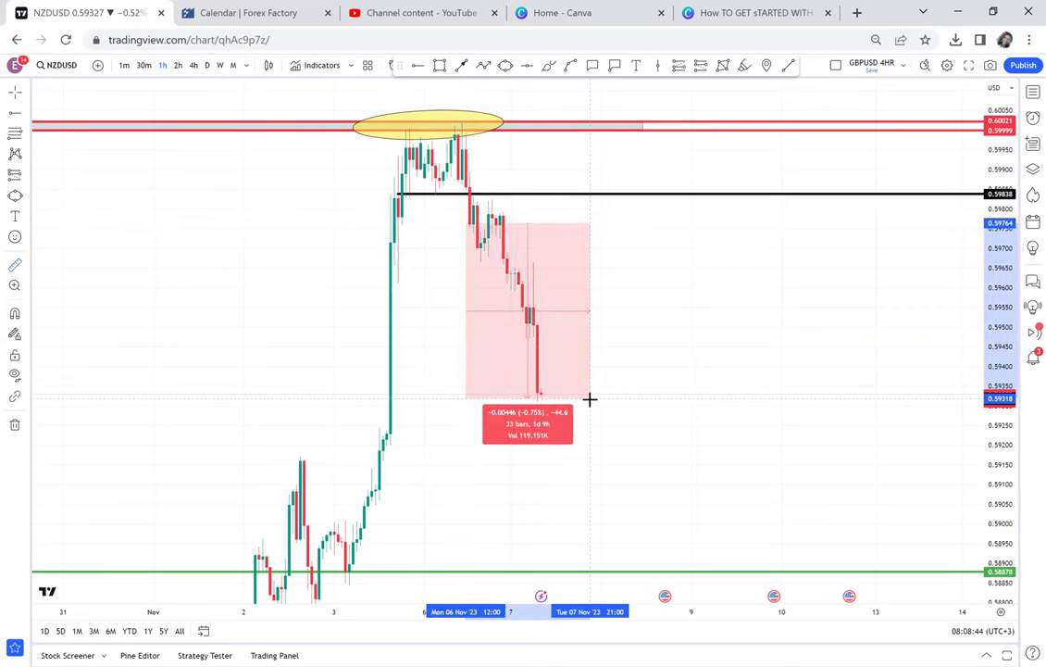
- Measure the remaining distance from the latest low down to the green line, then clear the measurement
{"action": "left_click_drag", "start_coordinate": [653, 301], "coordinate": [639, 292]}
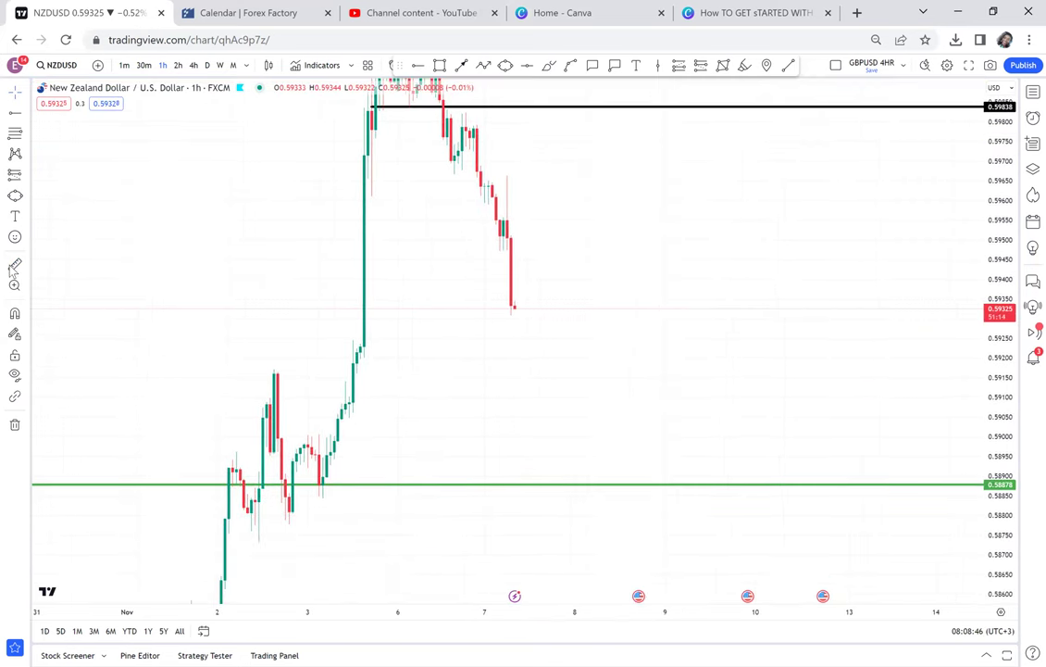
{"action": "left_click", "coordinate": [499, 311]}
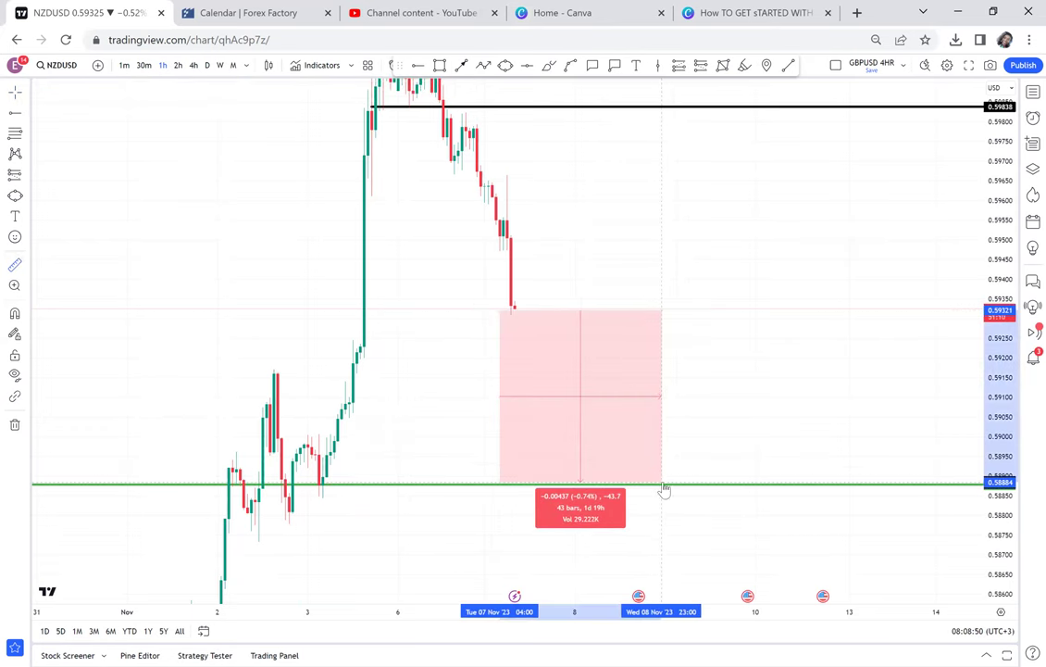
{"action": "key", "text": "Escape"}
- Sketch with the Brush a rise from the latest candle to the black ray, a circle there, and a stepped decline to 9 November
{"action": "left_click_drag", "start_coordinate": [754, 452], "coordinate": [757, 476]}
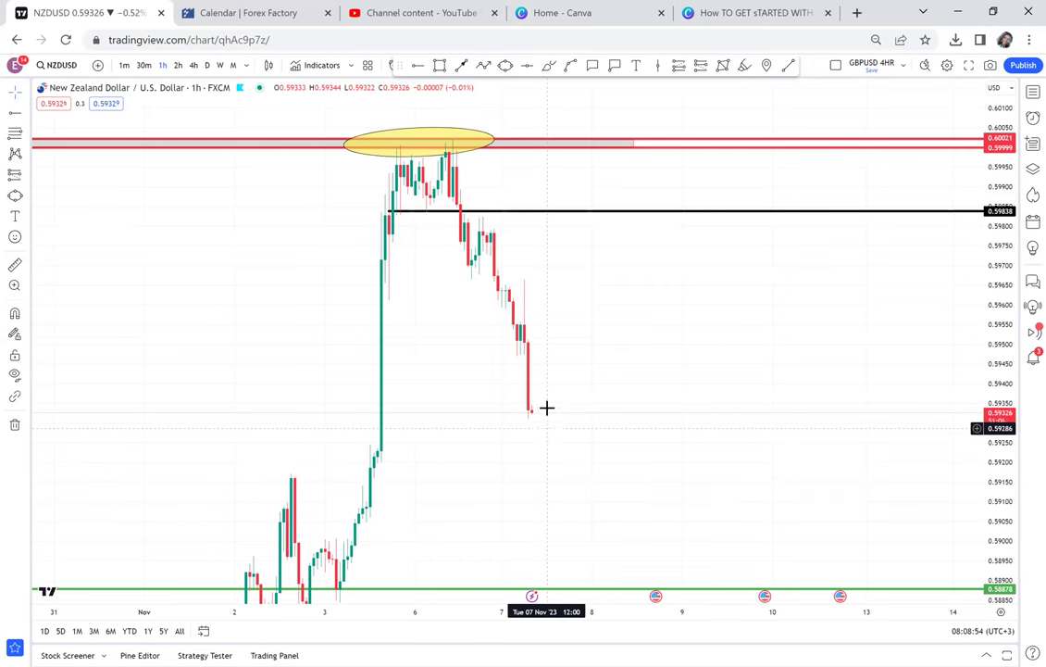
{"action": "left_click", "coordinate": [550, 67]}
{"action": "mouse_move", "coordinate": [531, 410]}
{"action": "left_mouse_down"}
{"action": "mouse_move", "coordinate": [581, 212]}
{"action": "mouse_move", "coordinate": [609, 196]}
{"action": "mouse_move", "coordinate": [594, 188]}
{"action": "left_mouse_up"}
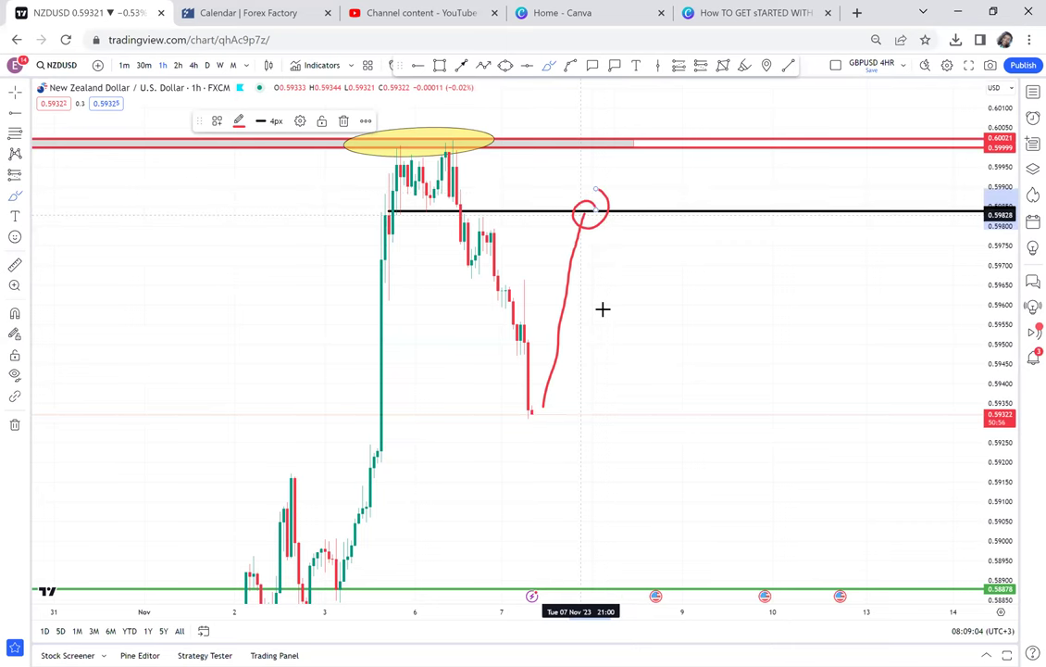
{"action": "left_click_drag", "start_coordinate": [583, 215], "coordinate": [687, 482]}
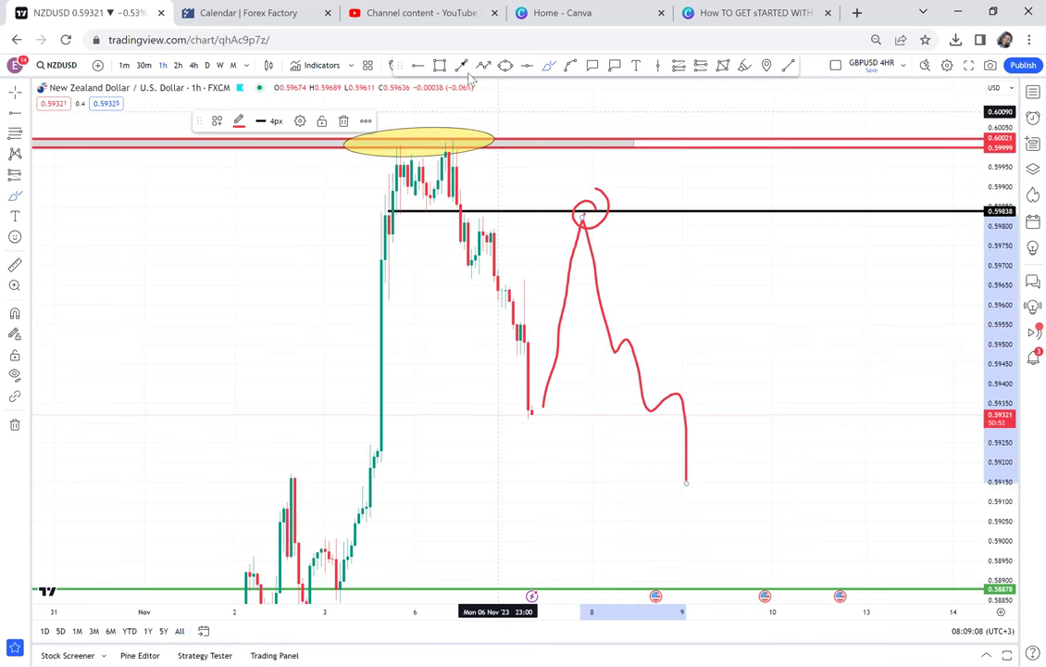
- Draw a thin rectangle directly beneath the black ray from 6 to 9 November 2023
{"action": "left_click", "coordinate": [440, 65]}
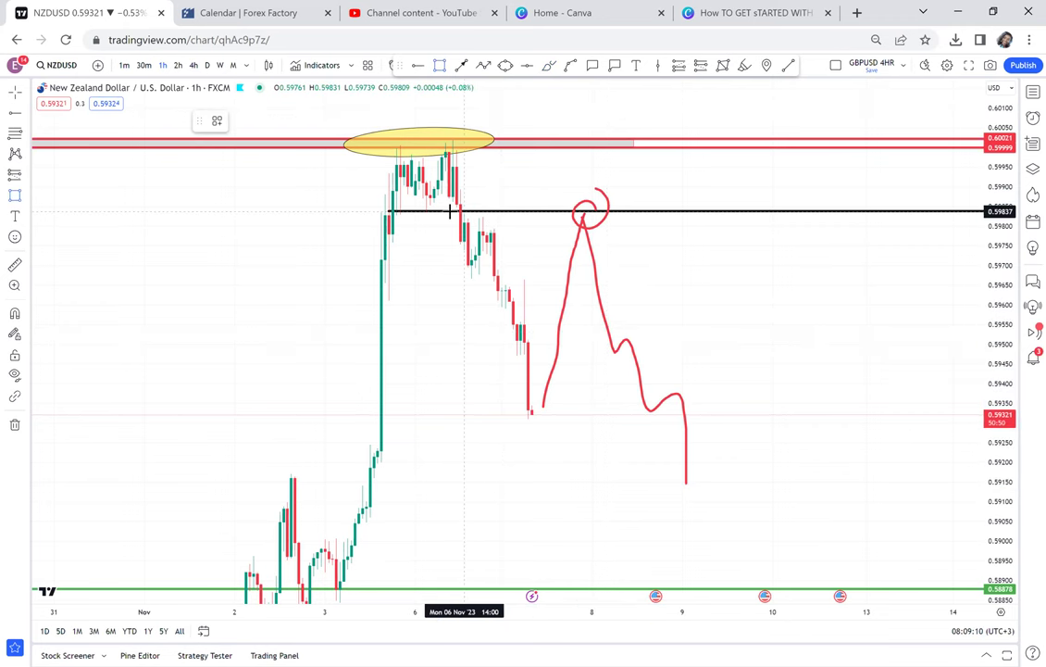
{"action": "left_click", "coordinate": [733, 224]}
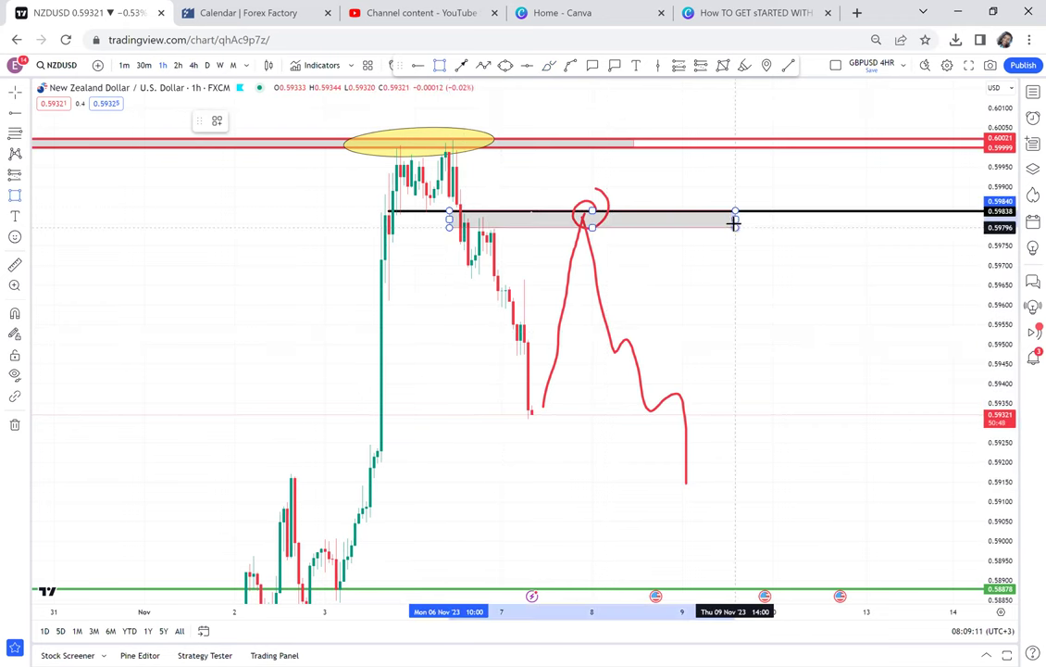
- Delete the three red brush drawings: the decline, the rise and the circle at the black ray
{"action": "left_click", "coordinate": [594, 266]}
{"action": "key", "text": "Delete"}
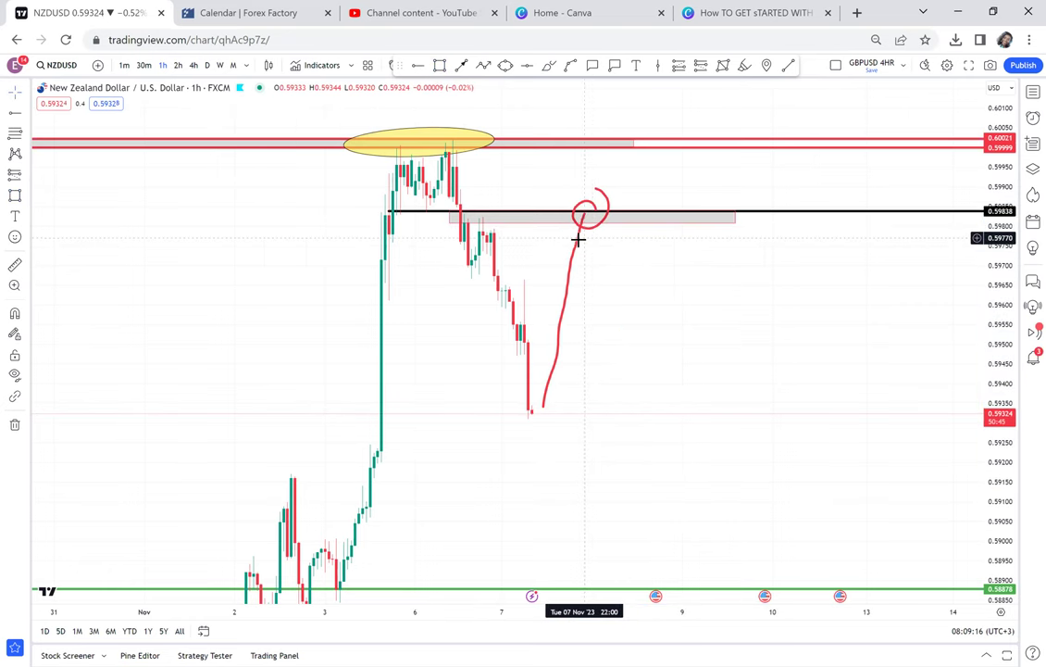
{"action": "left_click", "coordinate": [577, 237]}
{"action": "key", "text": "Delete"}
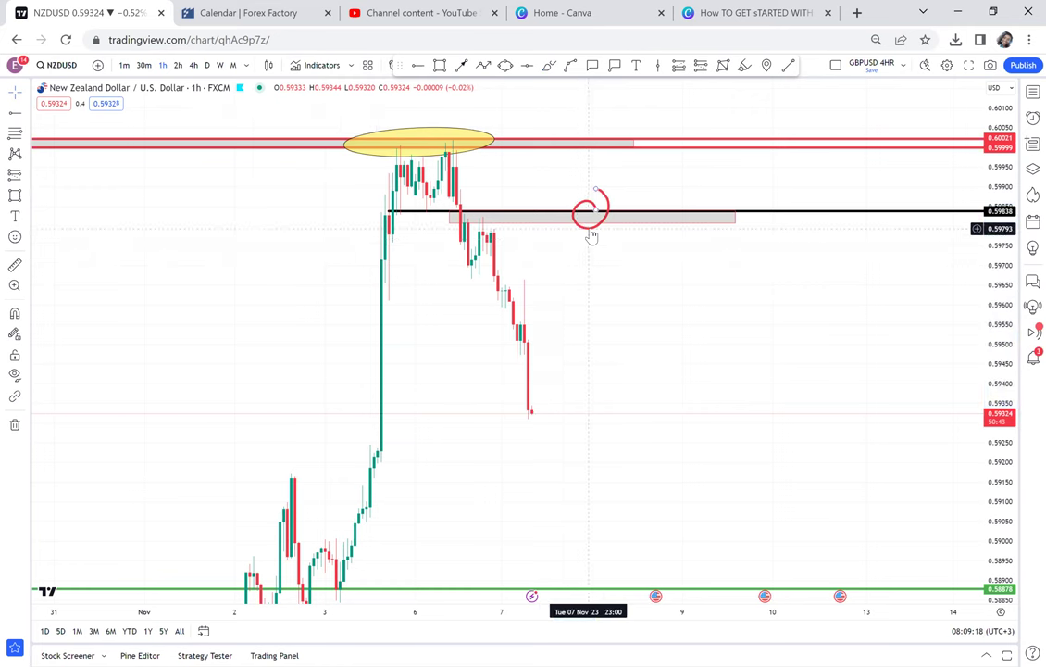
{"action": "key", "text": "Delete"}
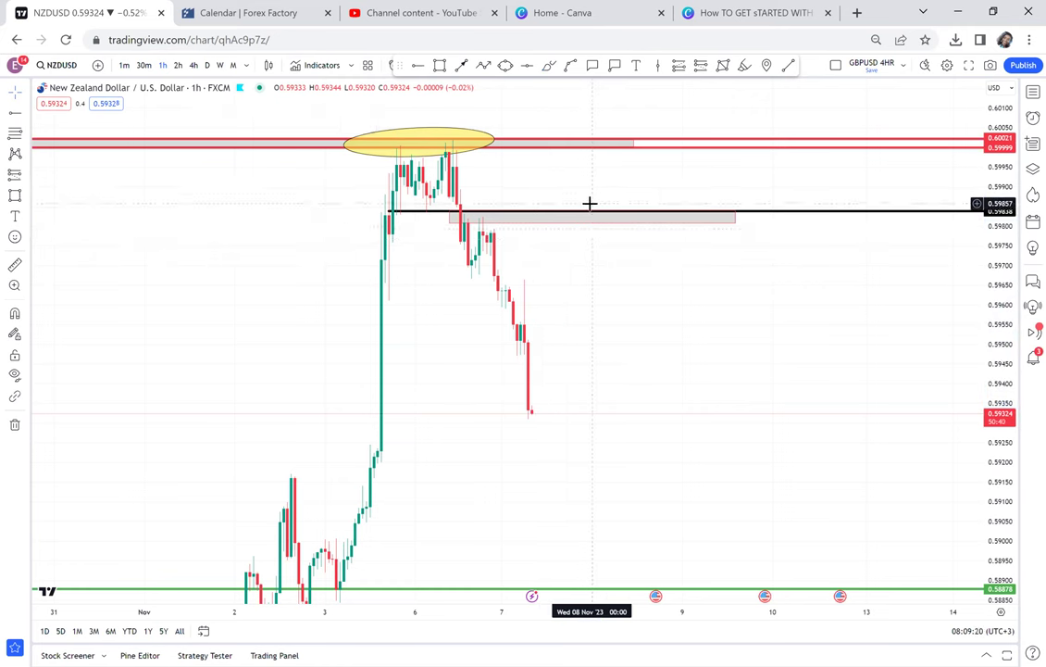
{"action": "left_click", "coordinate": [569, 222]}
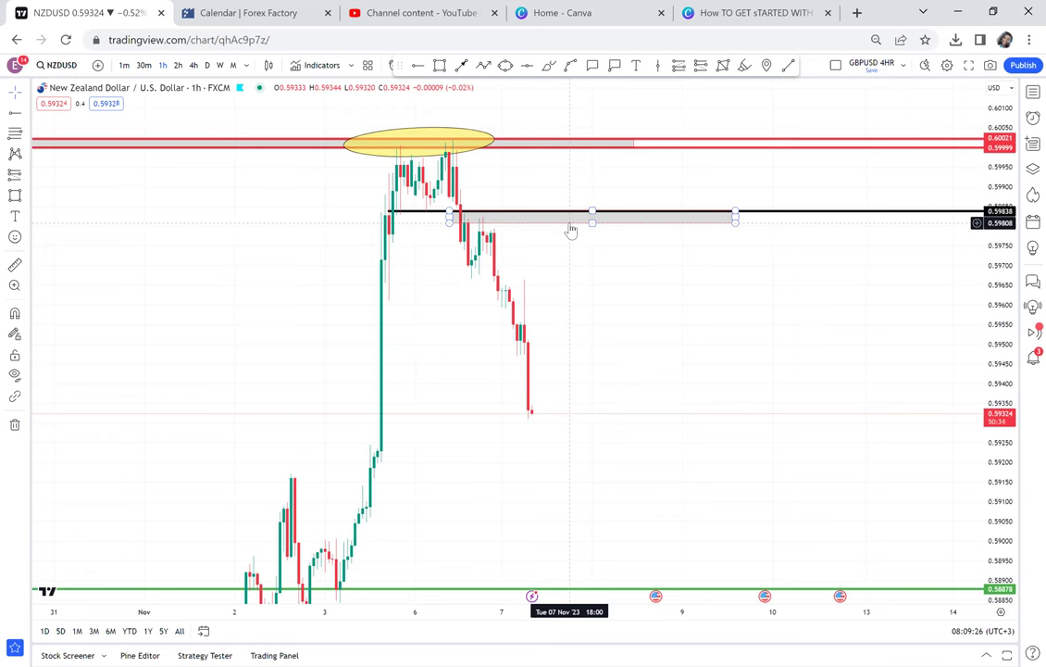
{"action": "left_click", "coordinate": [623, 121]}
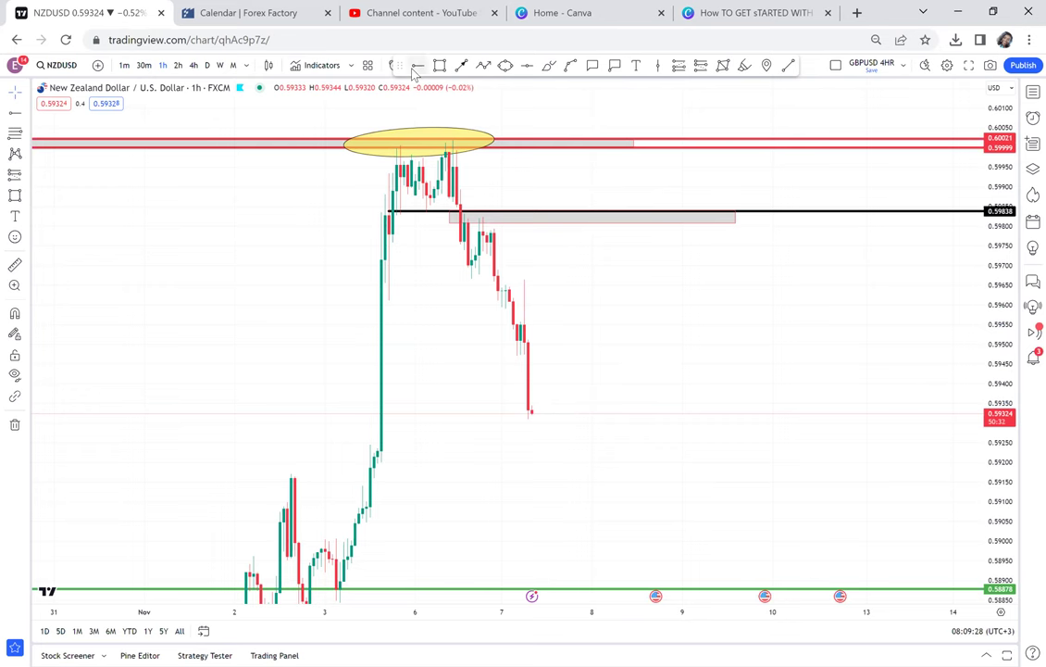
- Draw a black horizontal ray along the grey rectangle's lower edge at 0.59806 and place a Short Position with entry at 0.59805 from 8 November
{"action": "left_click", "coordinate": [448, 224]}
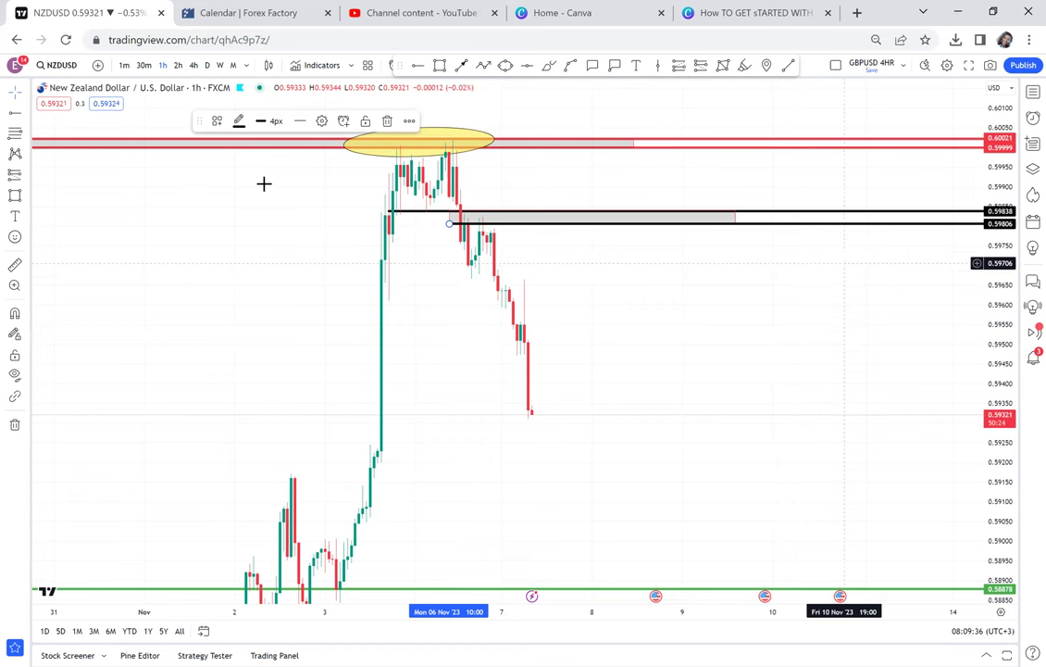
{"action": "left_click", "coordinate": [25, 178]}
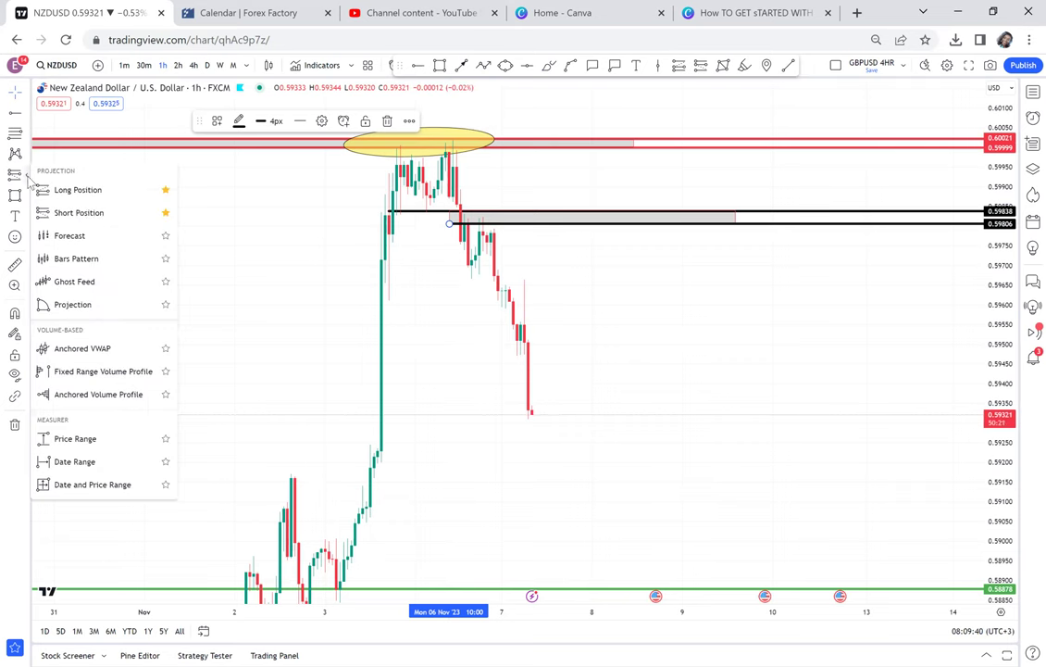
{"action": "left_click", "coordinate": [91, 212]}
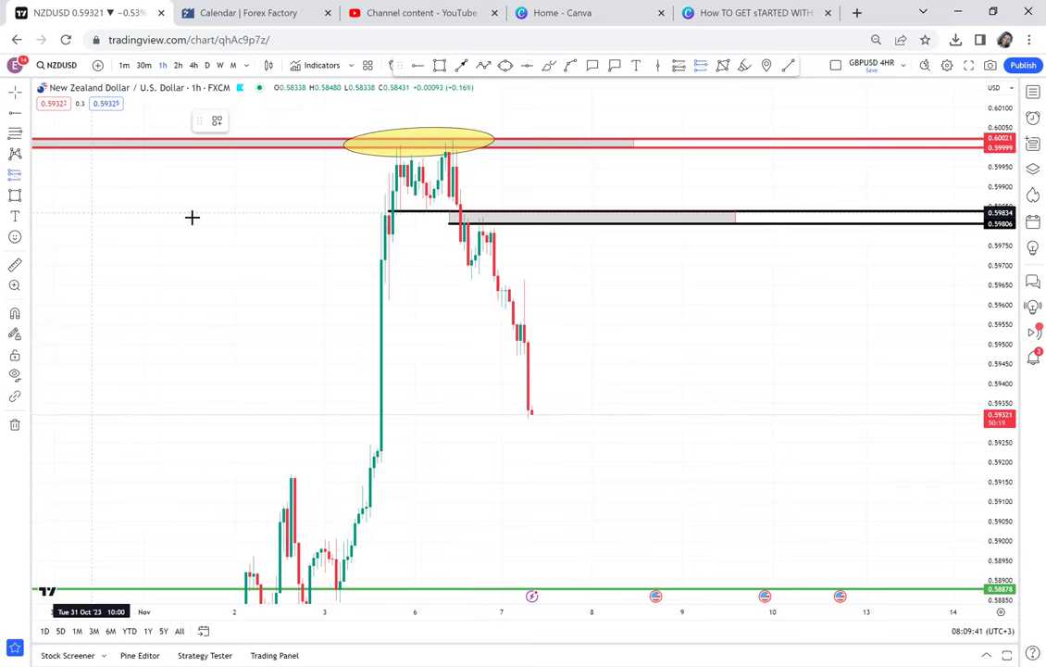
{"action": "left_click", "coordinate": [595, 224]}
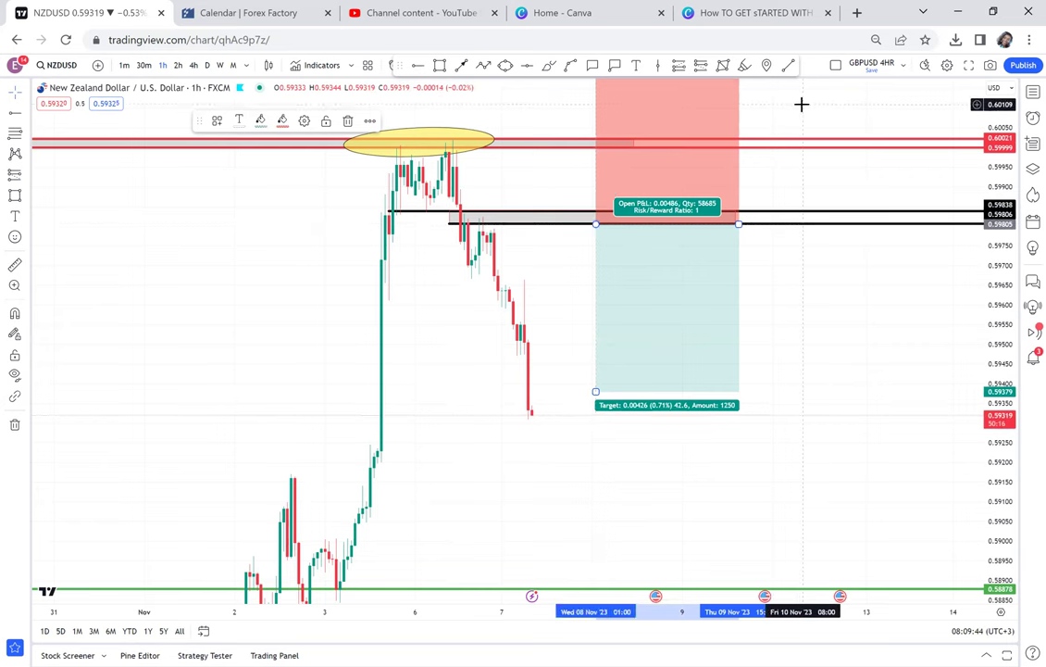
- Set the short position's stop to 0.60035 just above the red lines and its target to 0.58884 near the green line
{"action": "left_click_drag", "start_coordinate": [799, 116], "coordinate": [746, 244]}
{"action": "left_click_drag", "start_coordinate": [545, 180], "coordinate": [546, 258]}
{"action": "left_click_drag", "start_coordinate": [724, 231], "coordinate": [736, 105]}
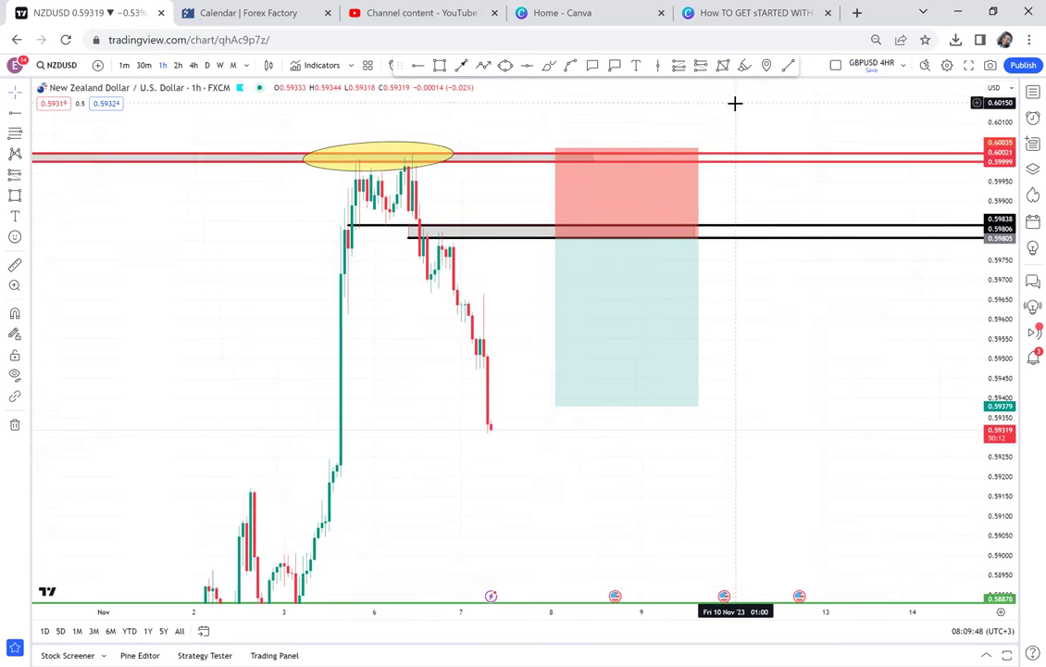
{"action": "left_click_drag", "start_coordinate": [553, 406], "coordinate": [752, 472]}
{"action": "left_click", "coordinate": [766, 379]}
{"action": "left_click_drag", "start_coordinate": [765, 378], "coordinate": [755, 291]}
{"action": "mouse_move", "coordinate": [568, 367]}
{"action": "left_mouse_down"}
{"action": "mouse_move", "coordinate": [551, 535]}
{"action": "mouse_move", "coordinate": [558, 493]}
{"action": "left_mouse_up"}
{"action": "left_click_drag", "start_coordinate": [451, 433], "coordinate": [534, 481]}
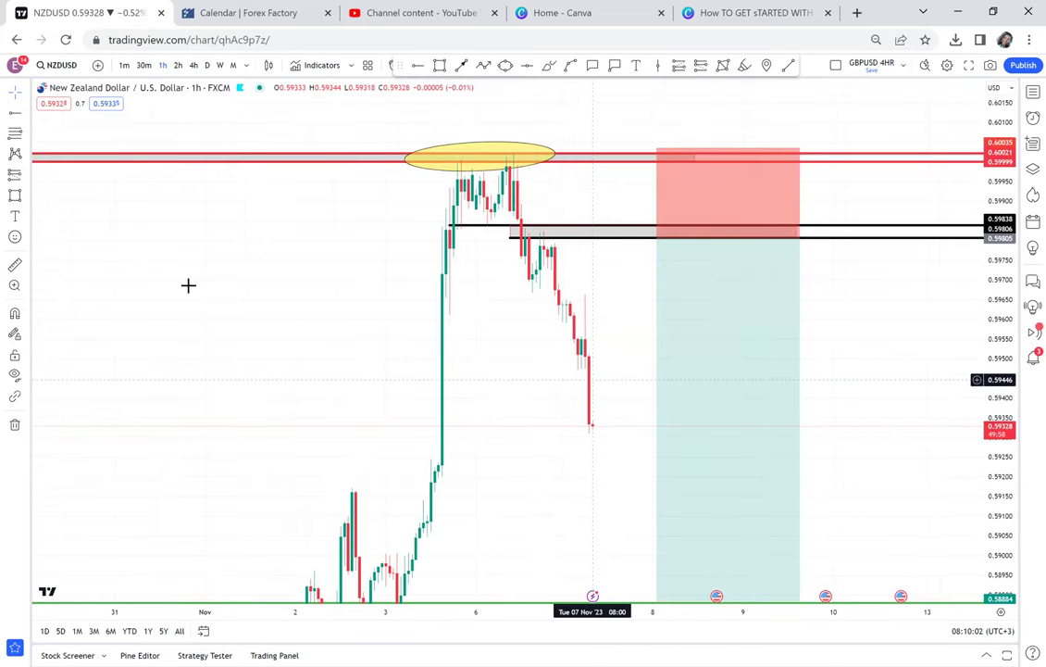
- Measure the distance from the current price up to the lower black ray, then clear the measurement
{"action": "left_click", "coordinate": [16, 265]}
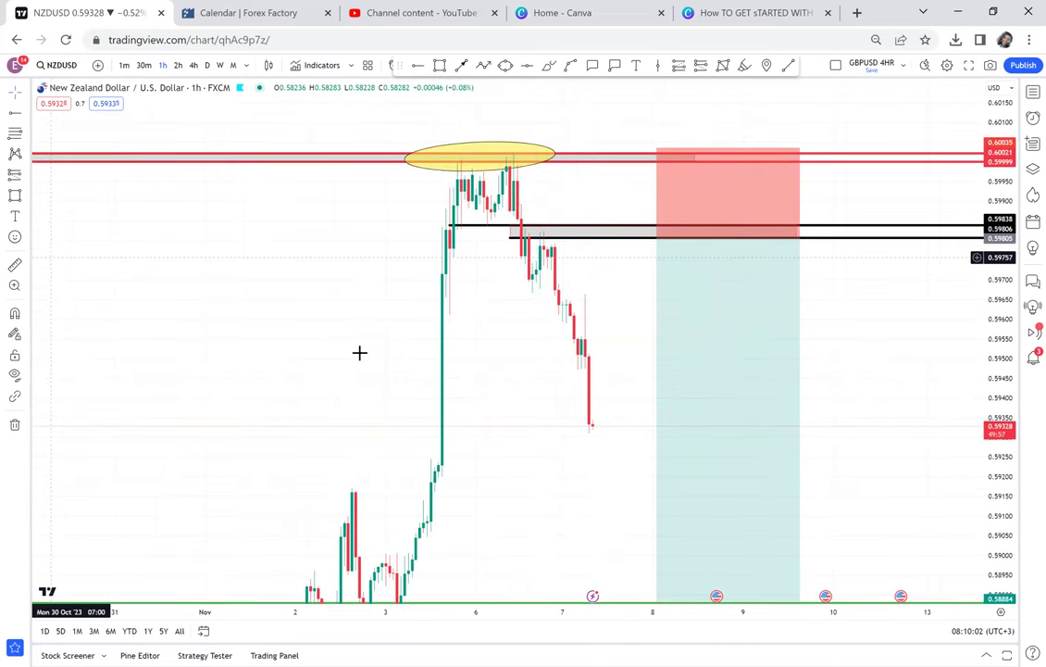
{"action": "left_click", "coordinate": [617, 398]}
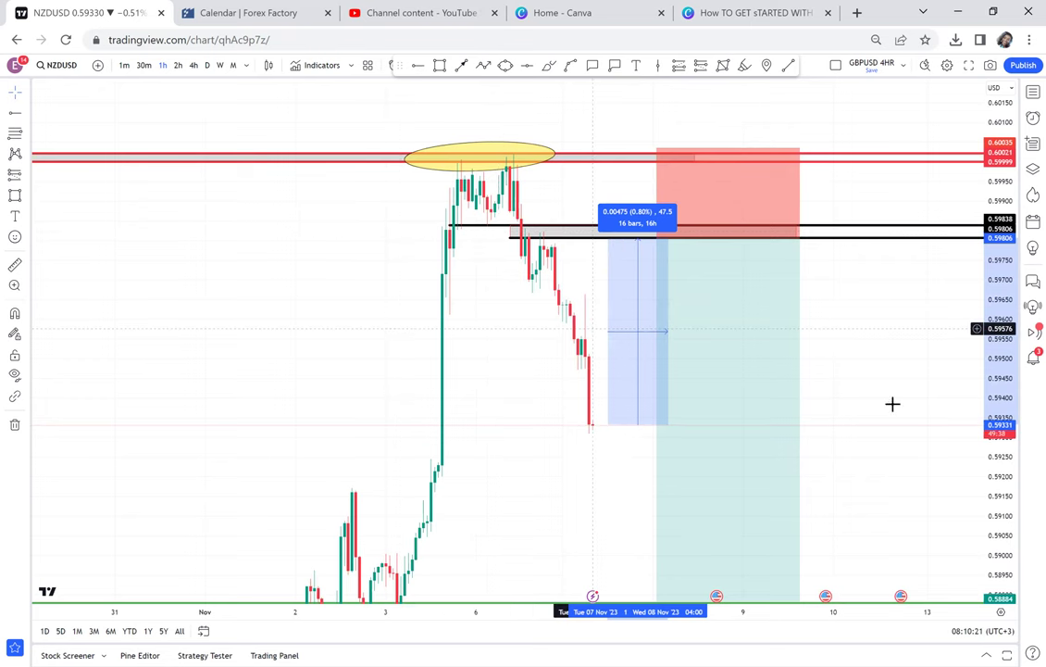
{"action": "left_click", "coordinate": [696, 500]}
- Measure the drop from the lower black ray down to the green line beside the short position, then clear it
{"action": "left_click_drag", "start_coordinate": [600, 451], "coordinate": [558, 355]}
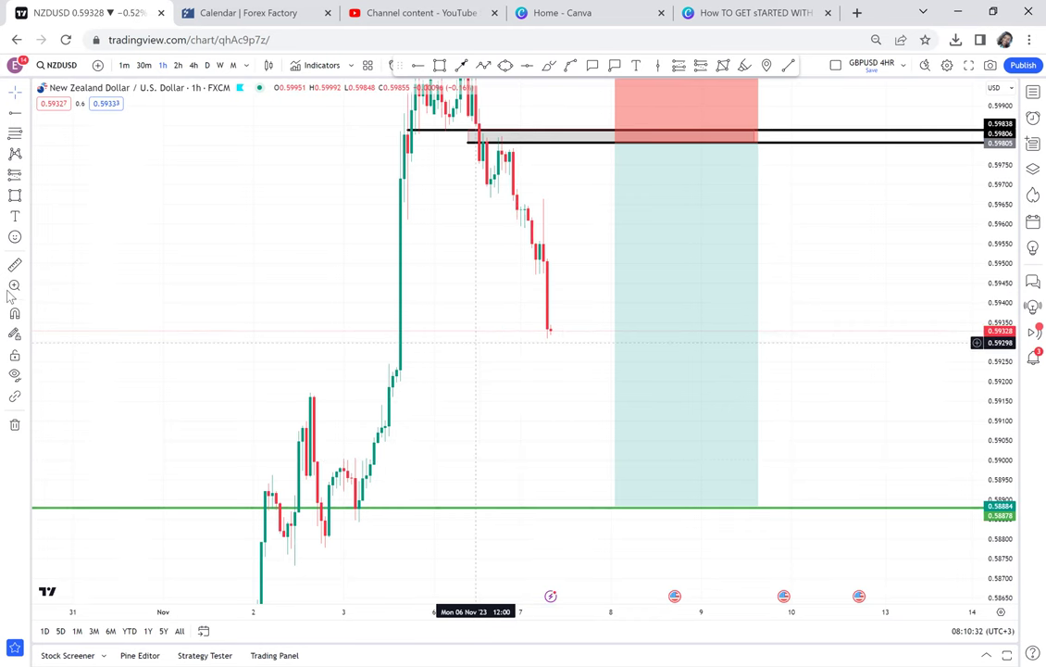
{"action": "left_click", "coordinate": [15, 263]}
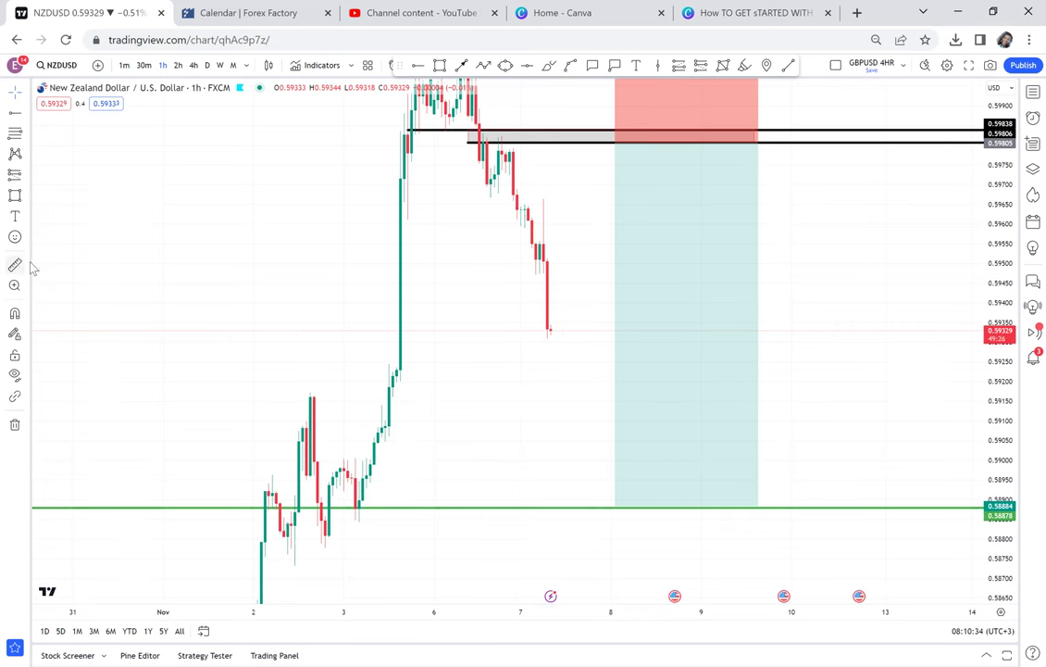
{"action": "left_click", "coordinate": [588, 140]}
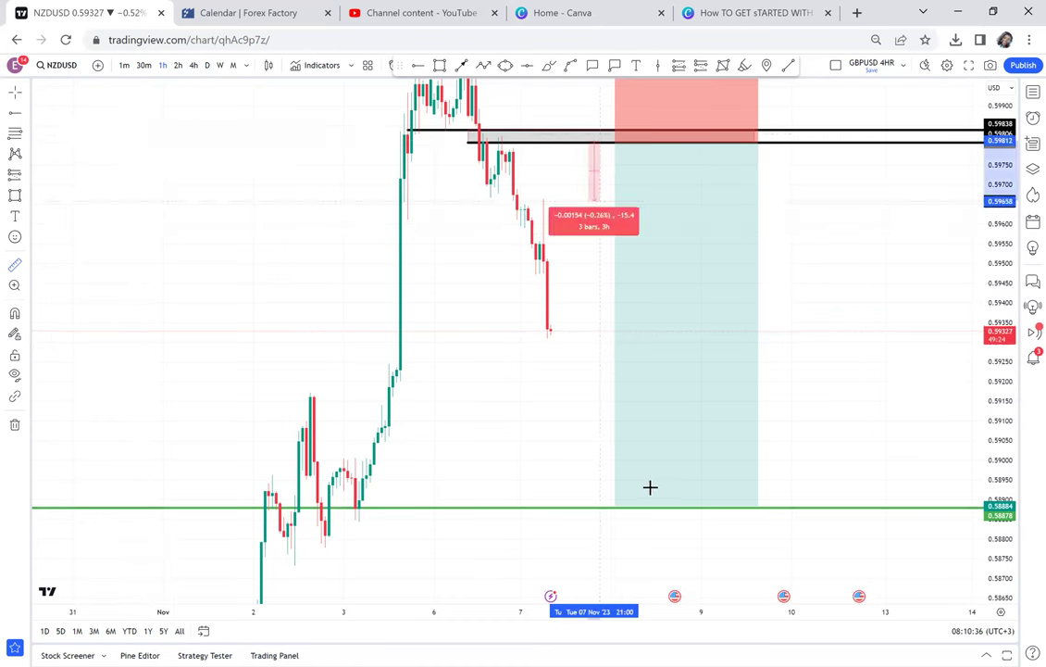
{"action": "left_click", "coordinate": [701, 505]}
{"action": "left_click", "coordinate": [769, 424]}
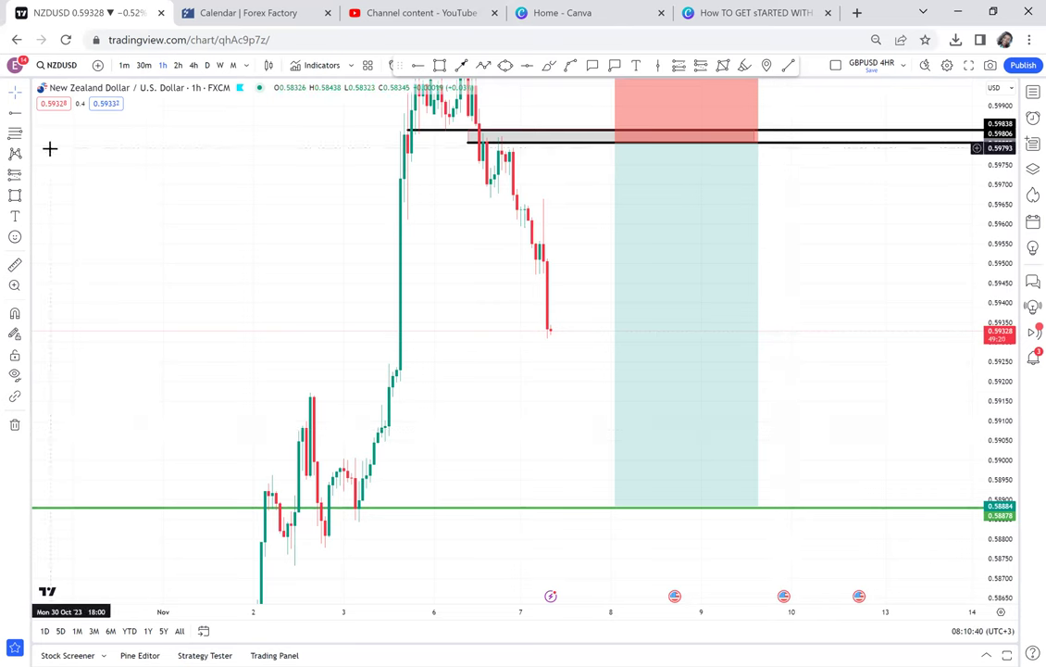
- Switch the NZDUSD chart to the 4-hour timeframe and bring the red resistance lines and the whole short position into view
{"action": "left_click", "coordinate": [194, 66]}
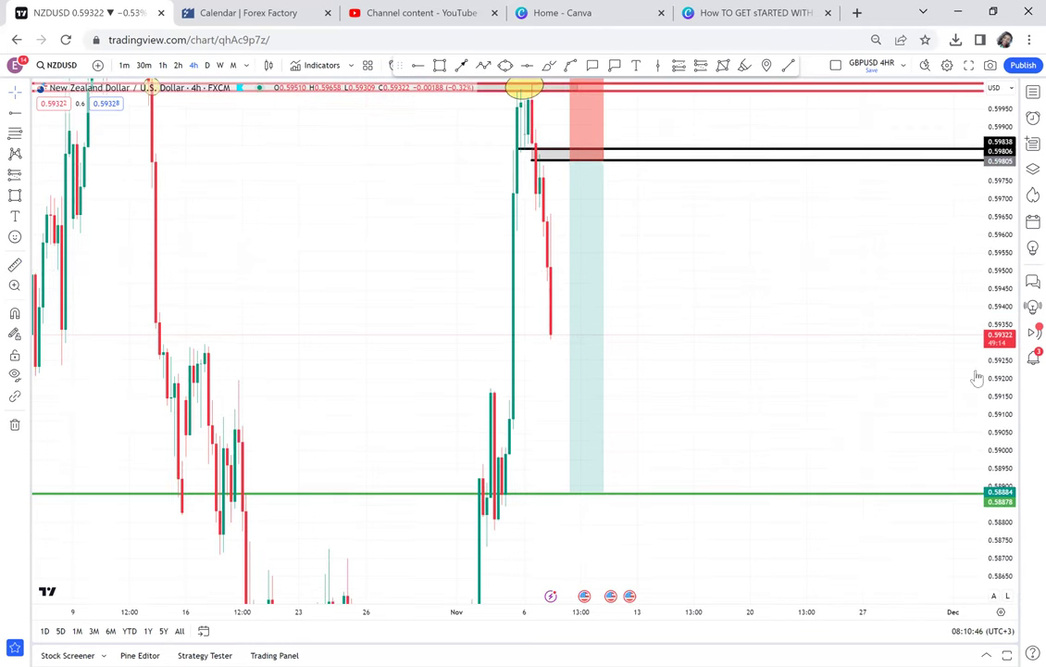
{"action": "scroll", "coordinate": [904, 293], "scroll_direction": "up", "scroll_amount": 2}
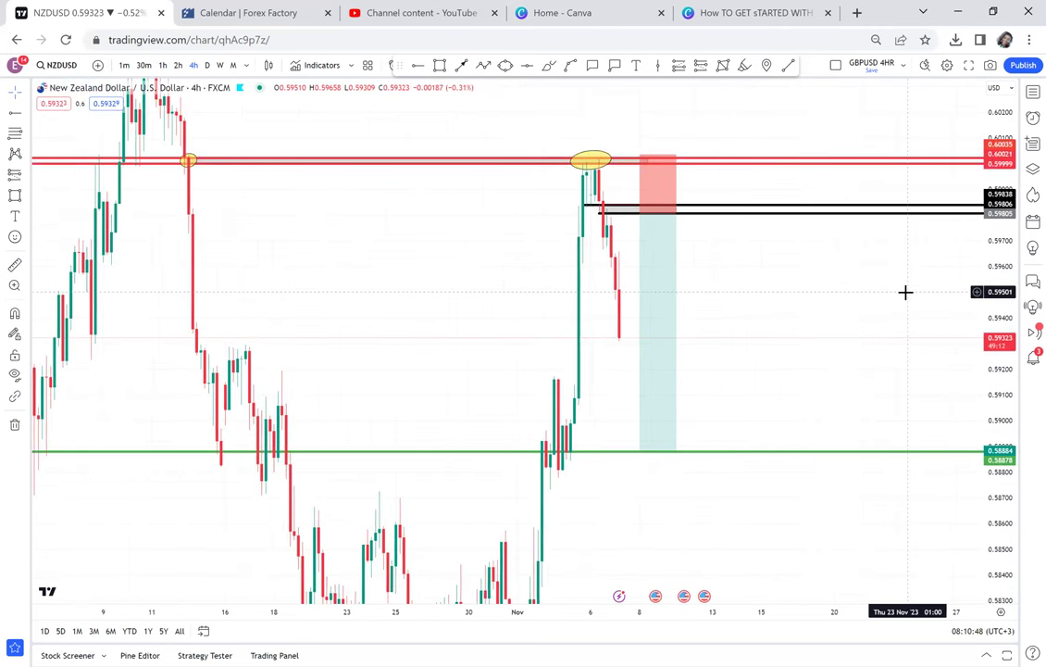
{"action": "scroll", "coordinate": [905, 292], "scroll_direction": "up", "scroll_amount": 1}
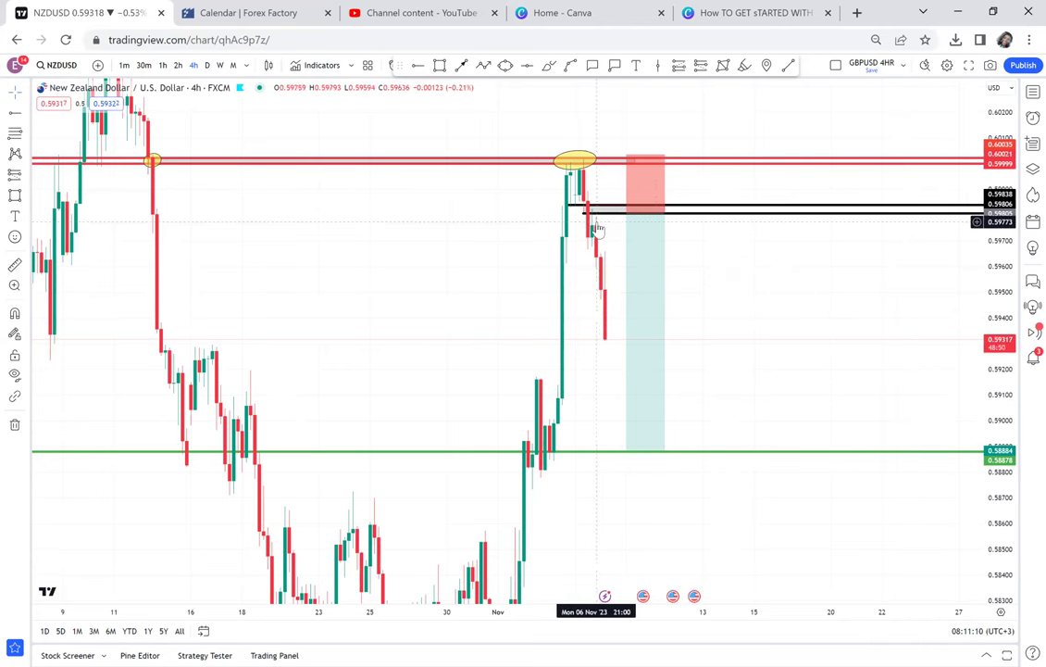
{"action": "mouse_move", "coordinate": [593, 230]}
{"action": "left_mouse_down"}
{"action": "mouse_move", "coordinate": [607, 217]}
{"action": "mouse_move", "coordinate": [598, 227]}
{"action": "left_mouse_up"}
{"action": "key", "text": "ctrl+z"}
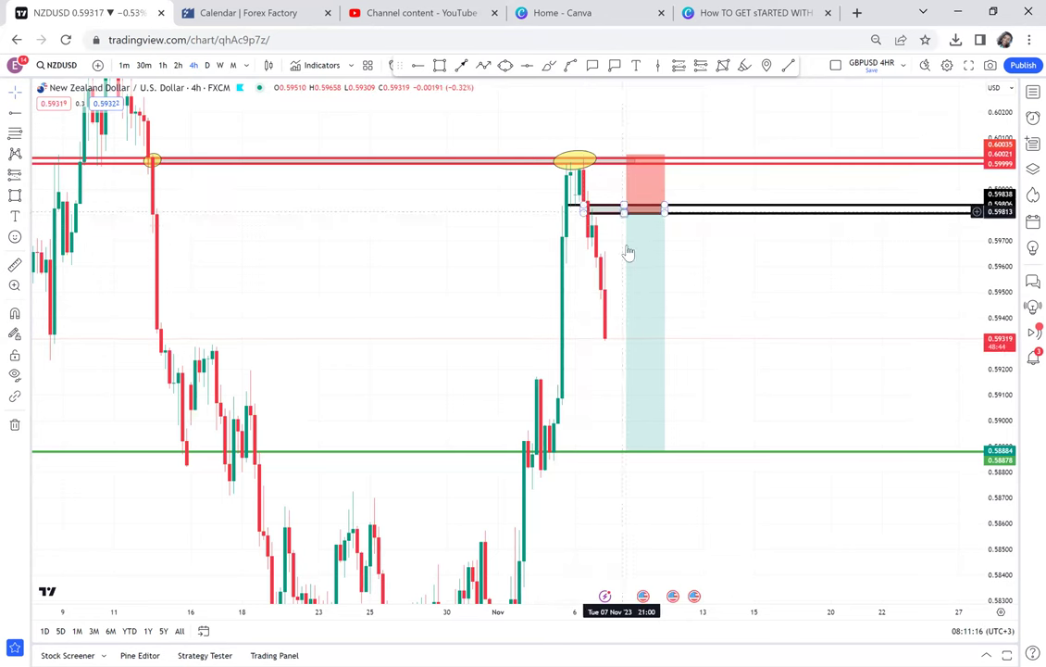
{"action": "left_click", "coordinate": [612, 227]}
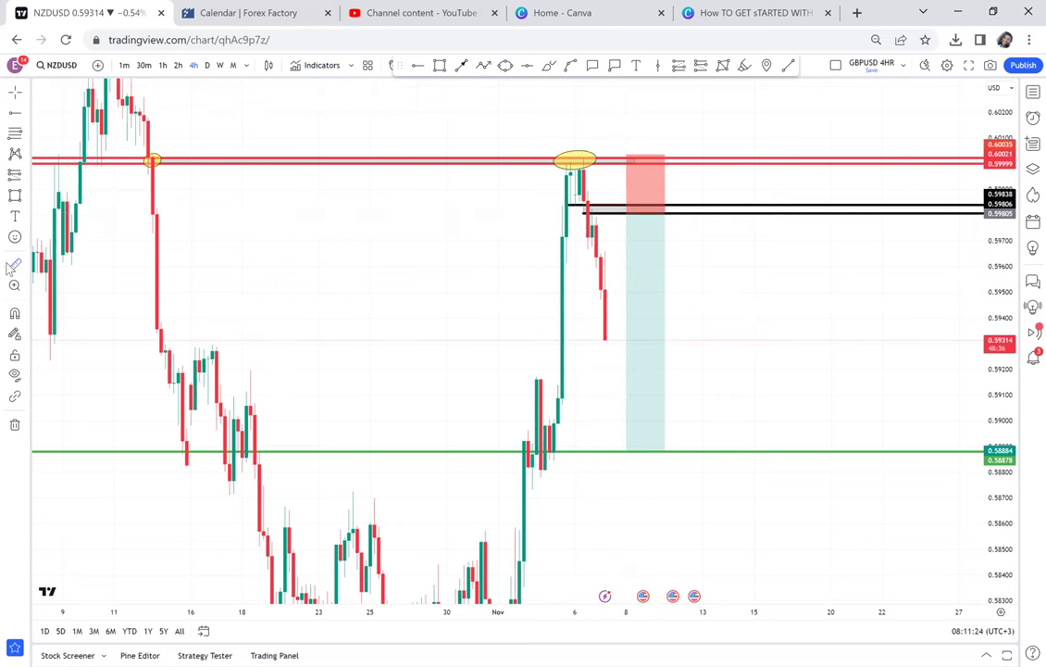
- Measure the distance from the current price down to the green line on the 4-hour chart, then clear it
{"action": "left_click", "coordinate": [14, 266]}
{"action": "left_click", "coordinate": [590, 339]}
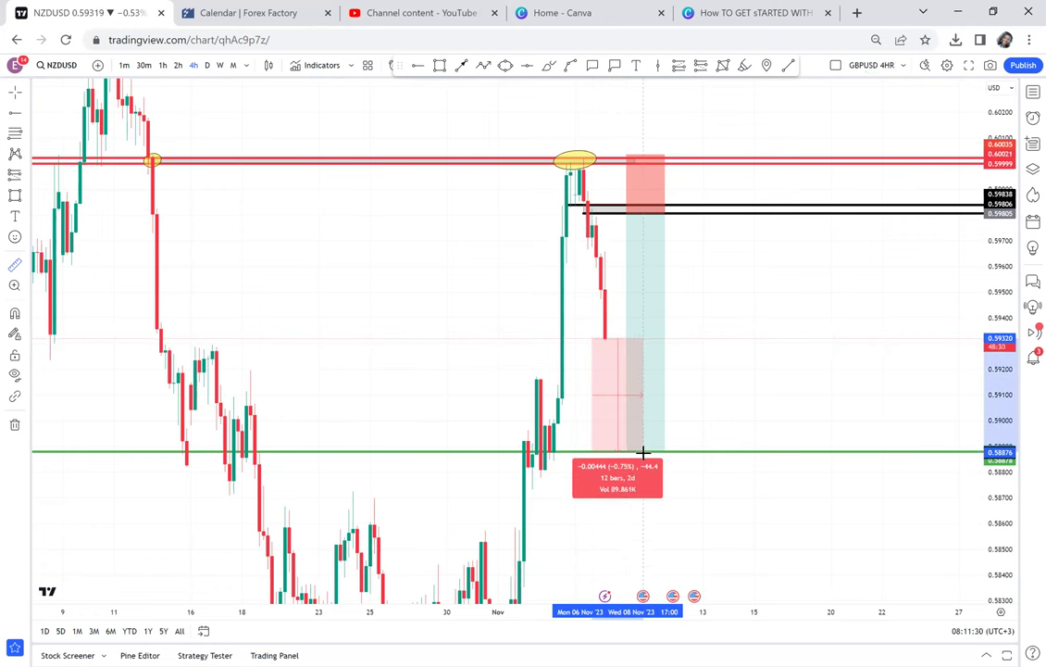
{"action": "left_click", "coordinate": [643, 435]}
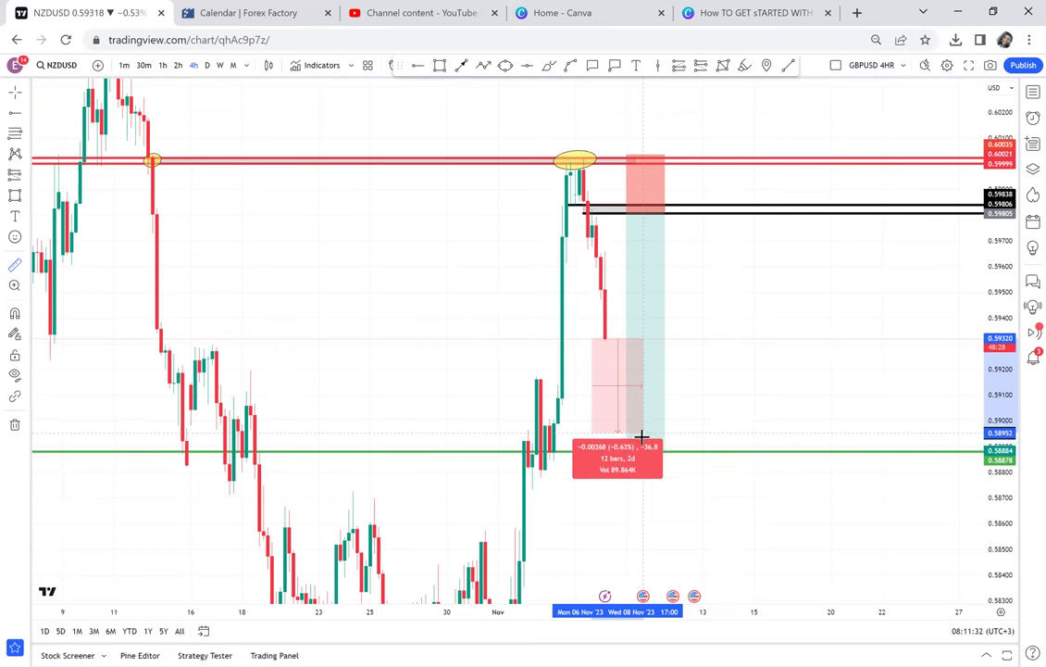
{"action": "left_click", "coordinate": [706, 398]}
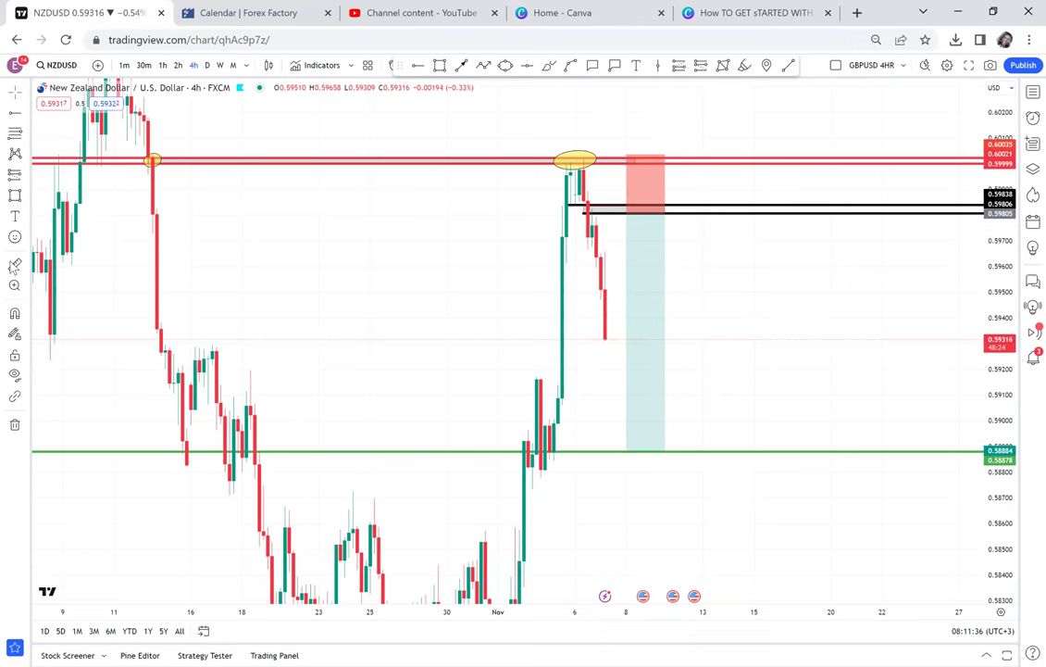
- Measure the rise from the latest 4-hour candle's low up to the lower black ray, then clear the measurement
{"action": "left_click", "coordinate": [14, 266]}
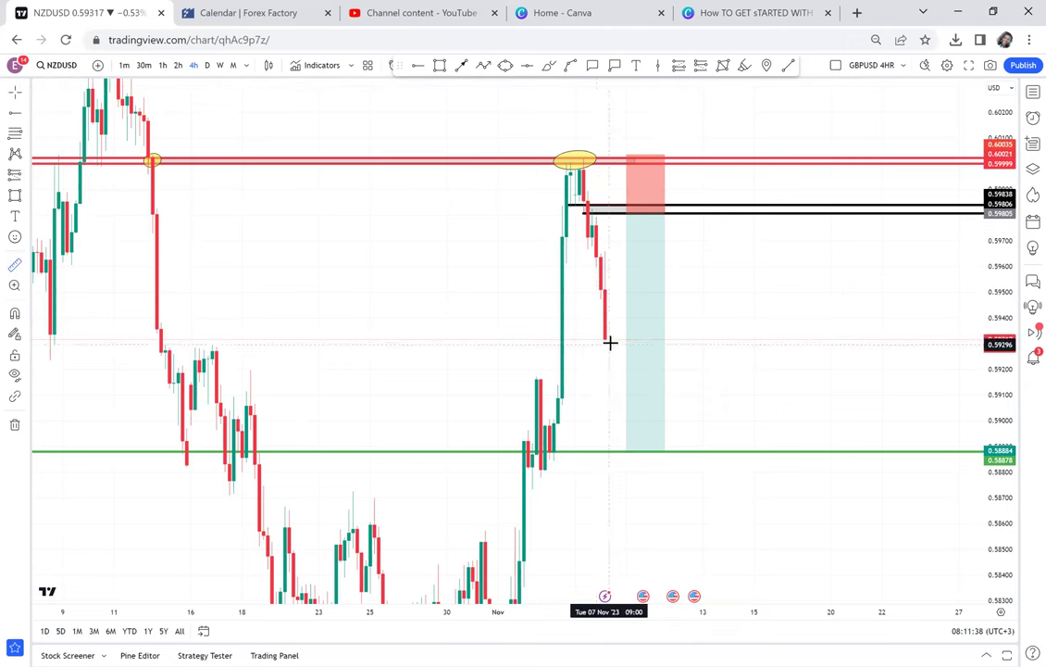
{"action": "left_click", "coordinate": [611, 339]}
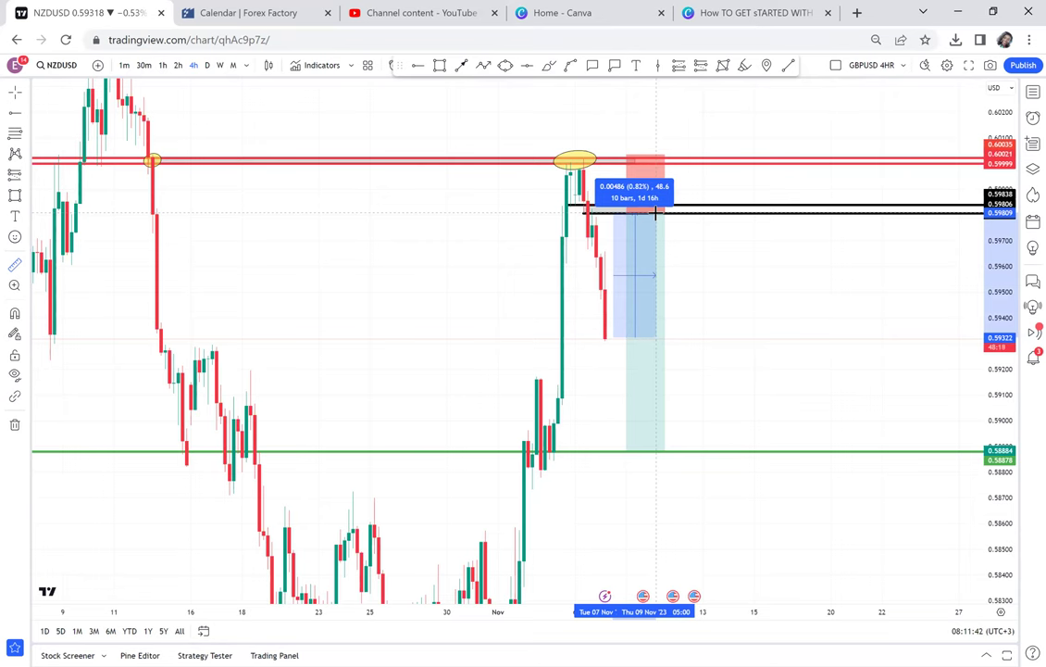
{"action": "left_click", "coordinate": [656, 212]}
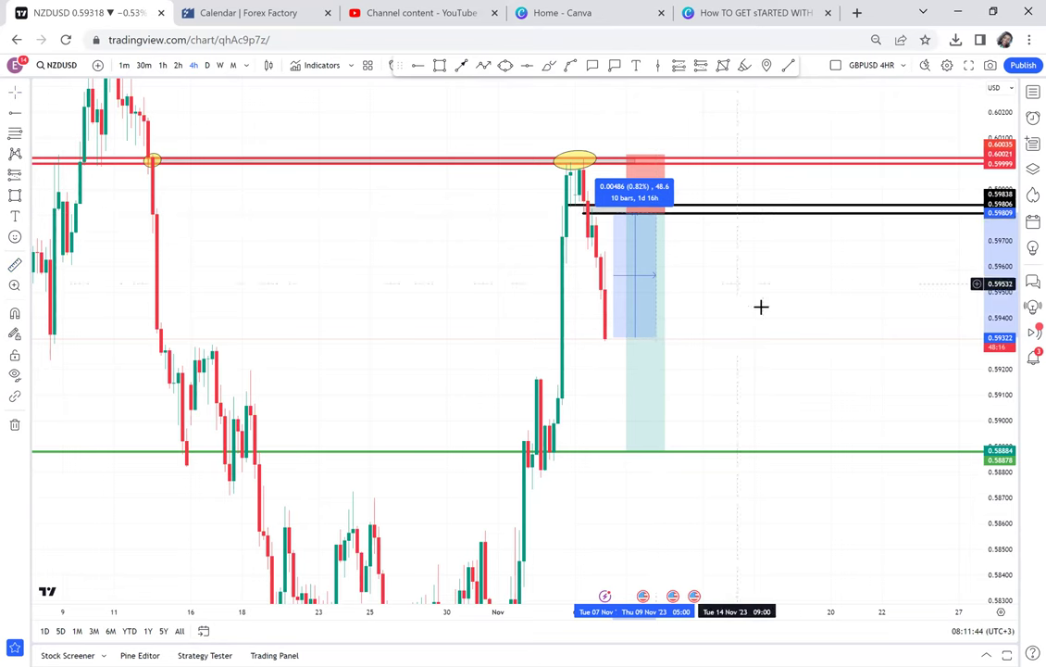
{"action": "left_click", "coordinate": [759, 304]}
{"action": "left_click_drag", "start_coordinate": [759, 304], "coordinate": [801, 292]}
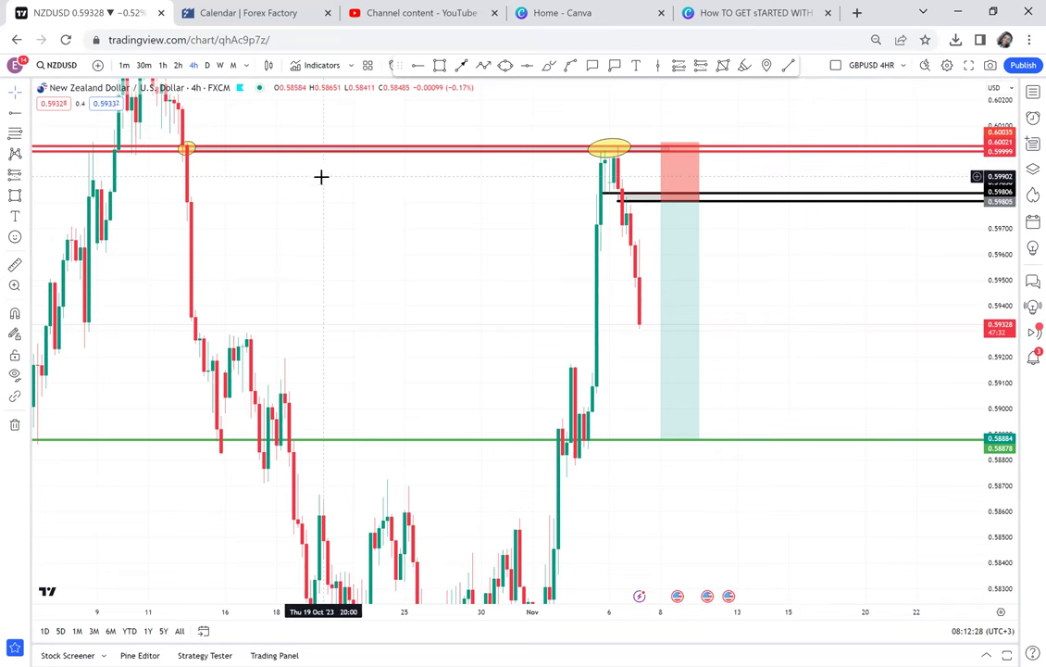
- Return the chart to the 1-hour timeframe and review the late October and early November price action before the double peak
{"action": "mouse_move", "coordinate": [238, 140]}
{"action": "left_mouse_down"}
{"action": "mouse_move", "coordinate": [245, 122]}
{"action": "mouse_move", "coordinate": [255, 130]}
{"action": "left_mouse_up"}
{"action": "left_click", "coordinate": [163, 65]}
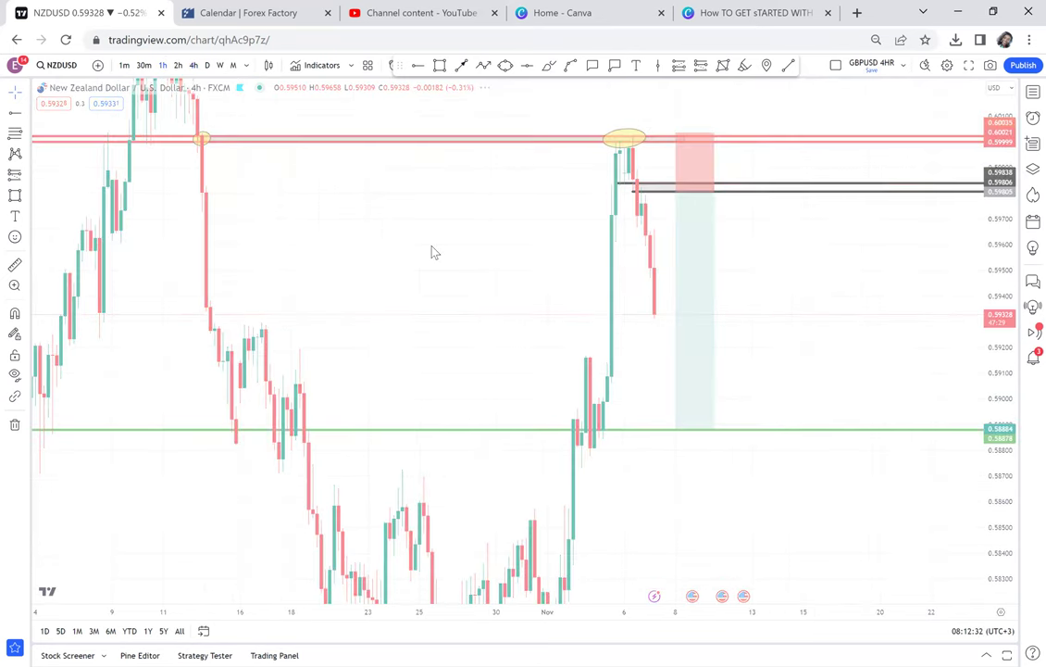
{"action": "scroll", "coordinate": [431, 245], "scroll_direction": "down", "scroll_amount": 3}
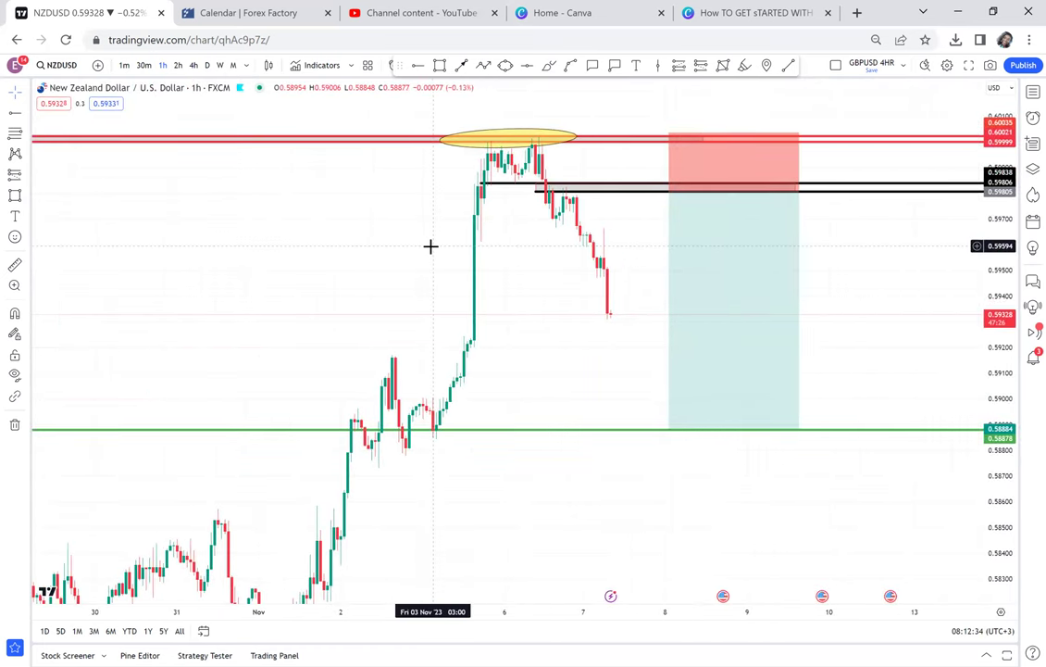
{"action": "mouse_move", "coordinate": [214, 211]}
{"action": "left_mouse_down"}
{"action": "mouse_move", "coordinate": [516, 231]}
{"action": "mouse_move", "coordinate": [234, 204]}
{"action": "left_mouse_up"}
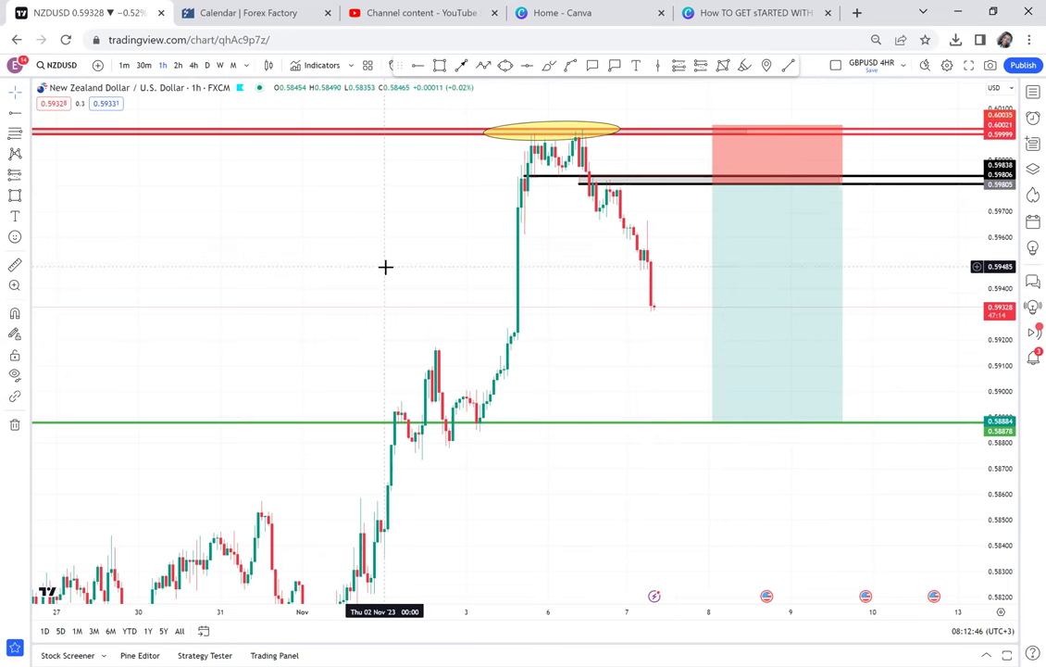
{"action": "scroll", "coordinate": [386, 267], "scroll_direction": "down", "scroll_amount": 1}
{"action": "left_click_drag", "start_coordinate": [386, 267], "coordinate": [507, 253]}
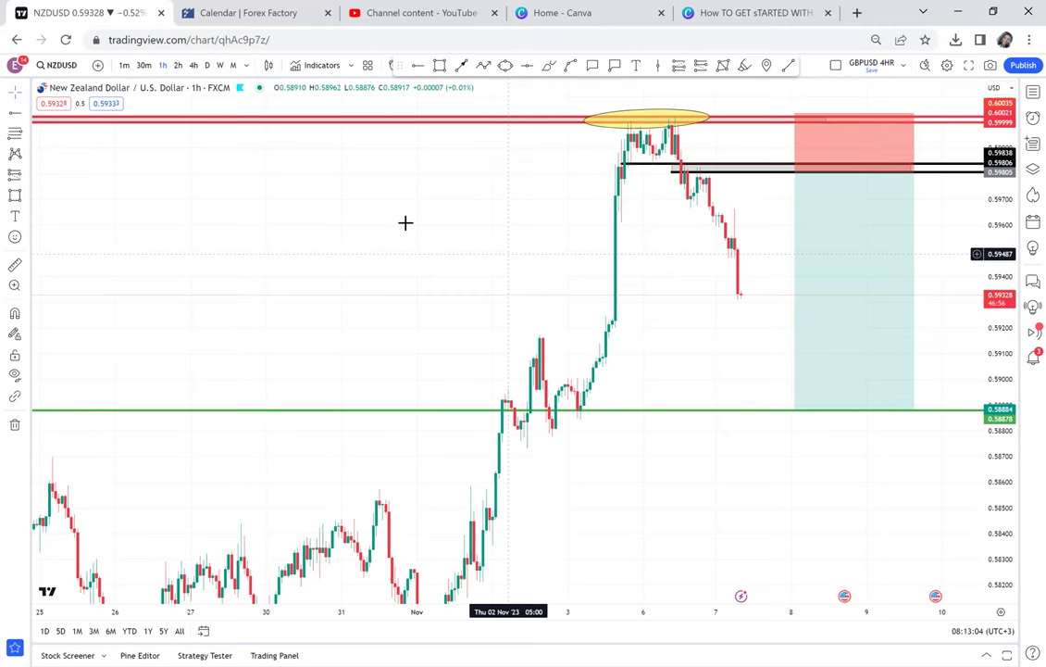
- Switch the NZDUSD chart back to the 4-hour timeframe
{"action": "left_click", "coordinate": [193, 65]}
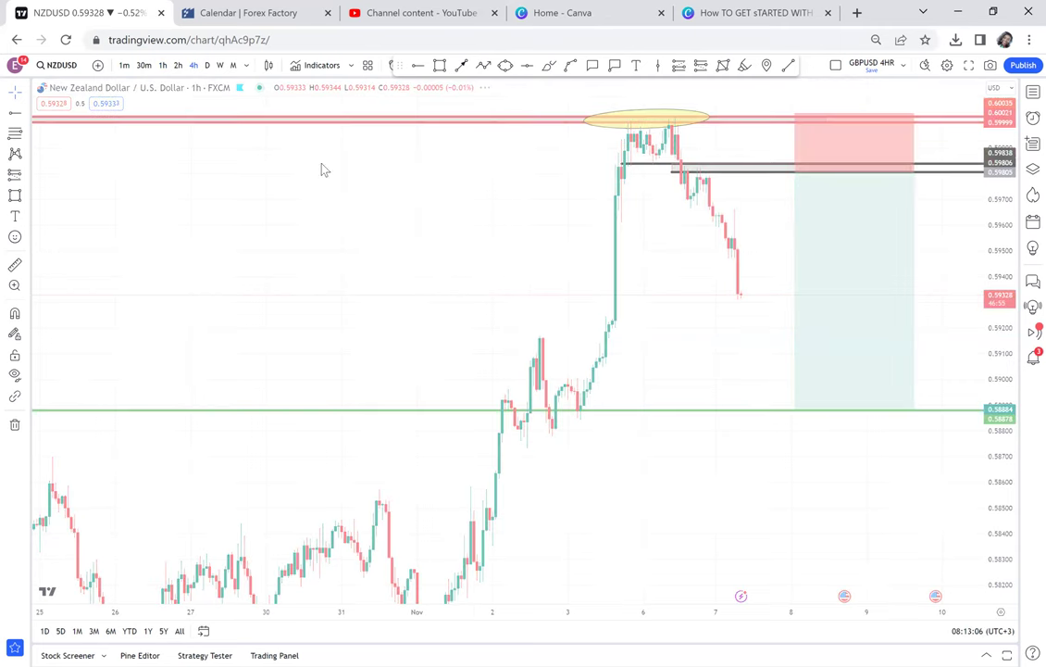